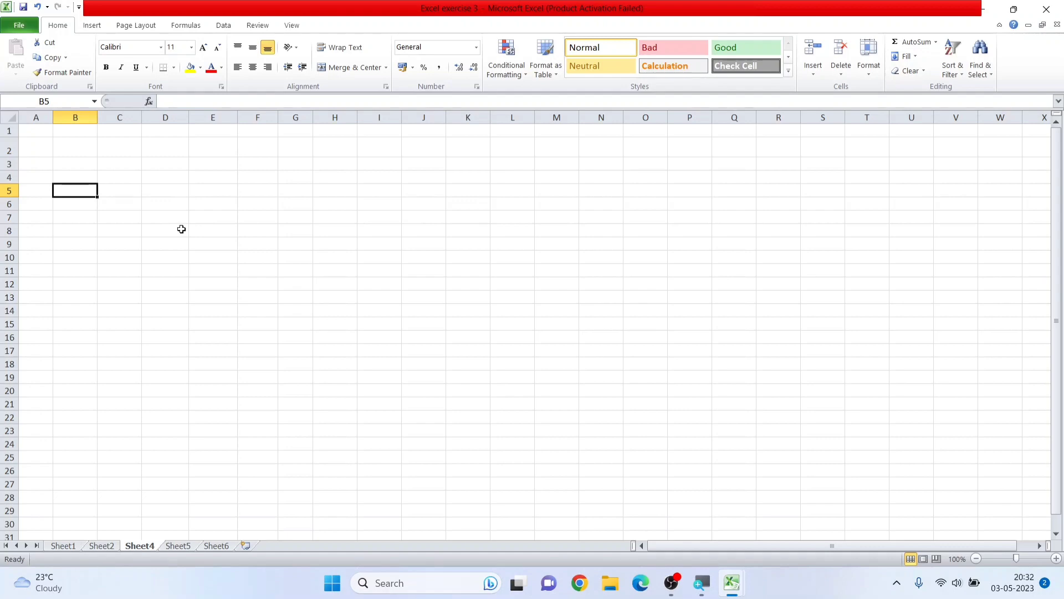
Switch to Sheet2, which holds the student marks table.
left_click(192, 230)
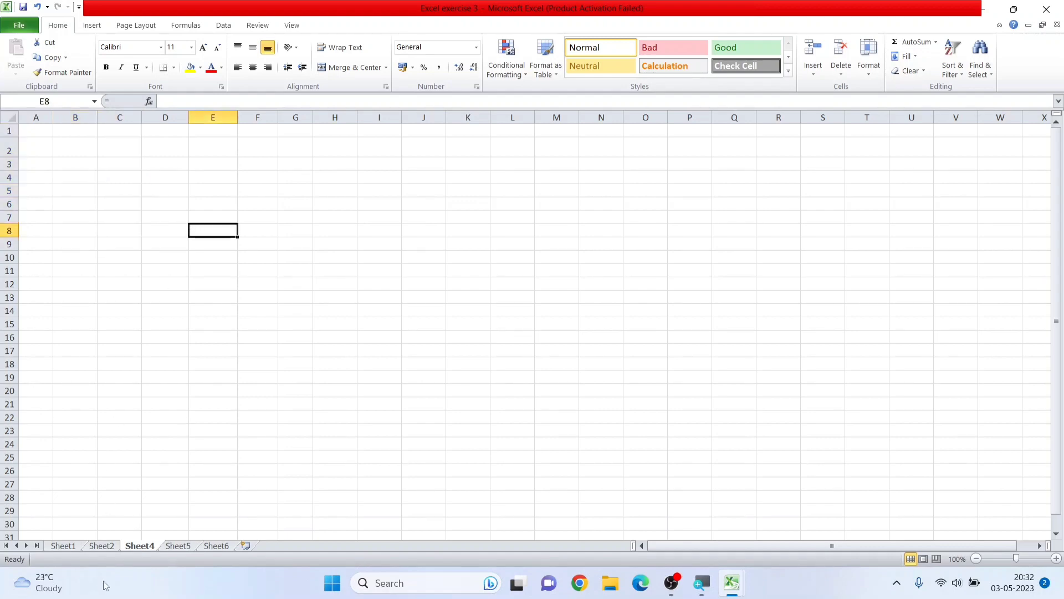
left_click(103, 546)
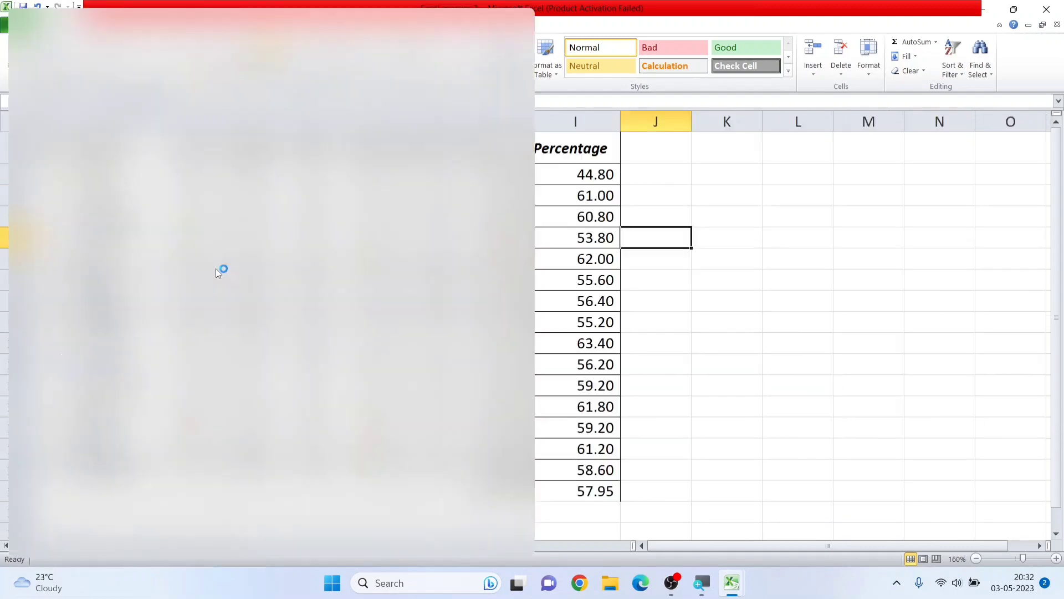
left_click(696, 166)
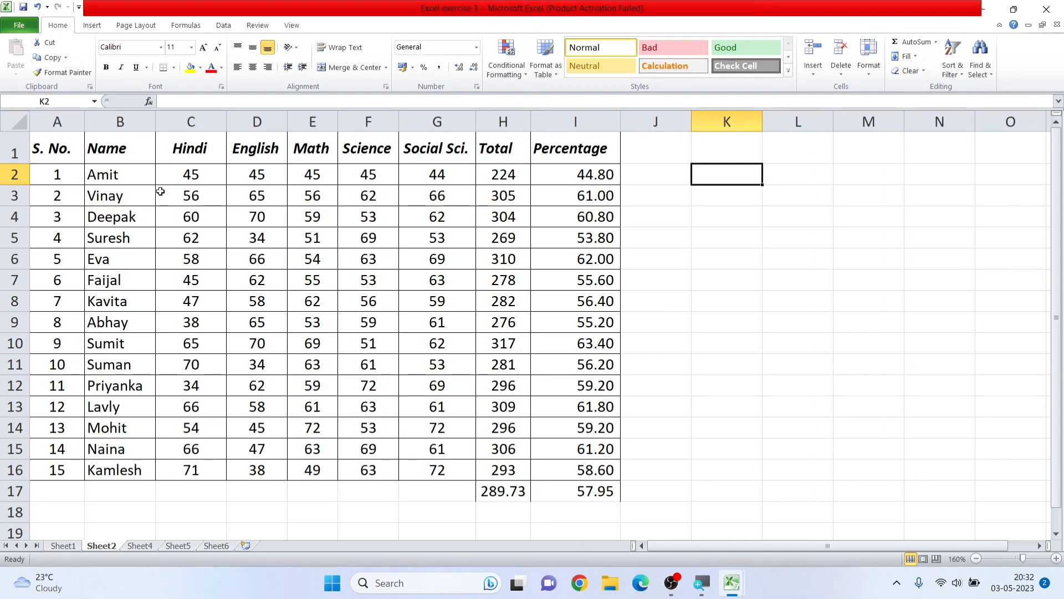
Examine the marks table on Sheet2, including the serial number, name, subject marks and percentage columns and the empty column beside them.
left_click_drag(58, 144, 588, 467)
left_click(93, 178)
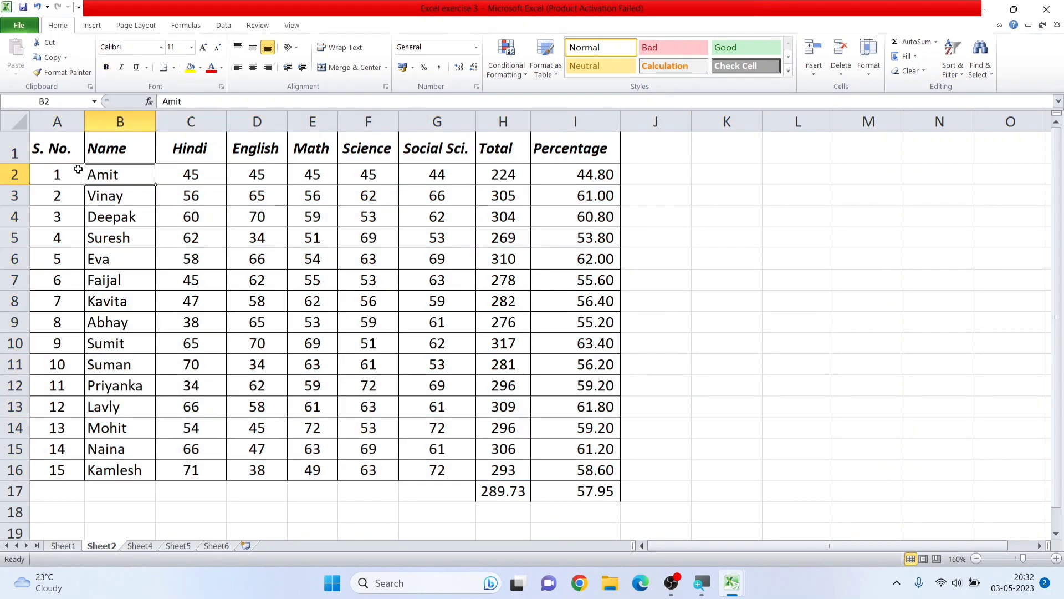
left_click_drag(66, 155, 597, 467)
left_click(694, 447)
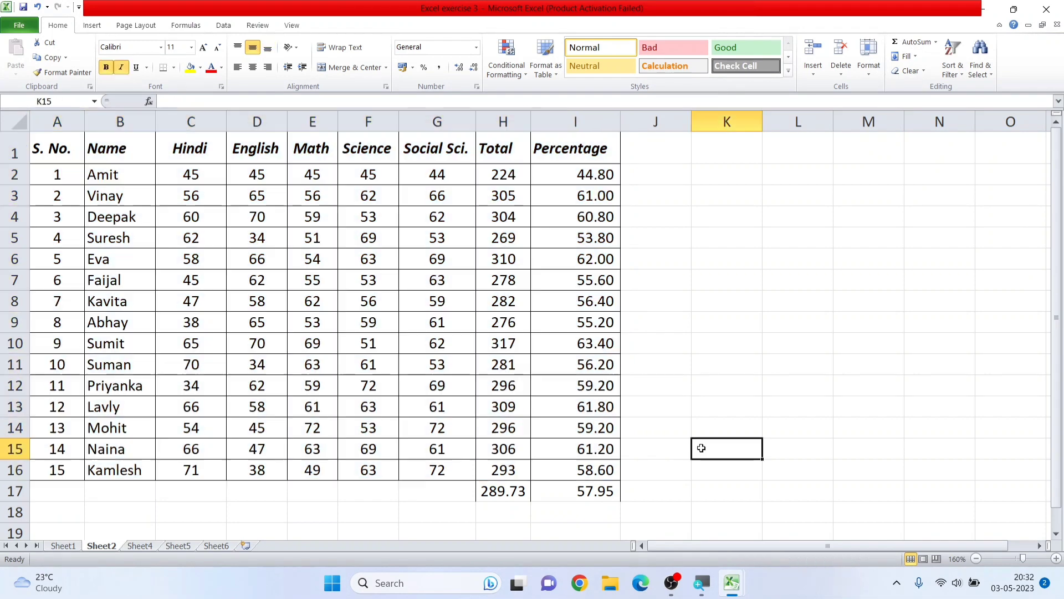
left_click(647, 174)
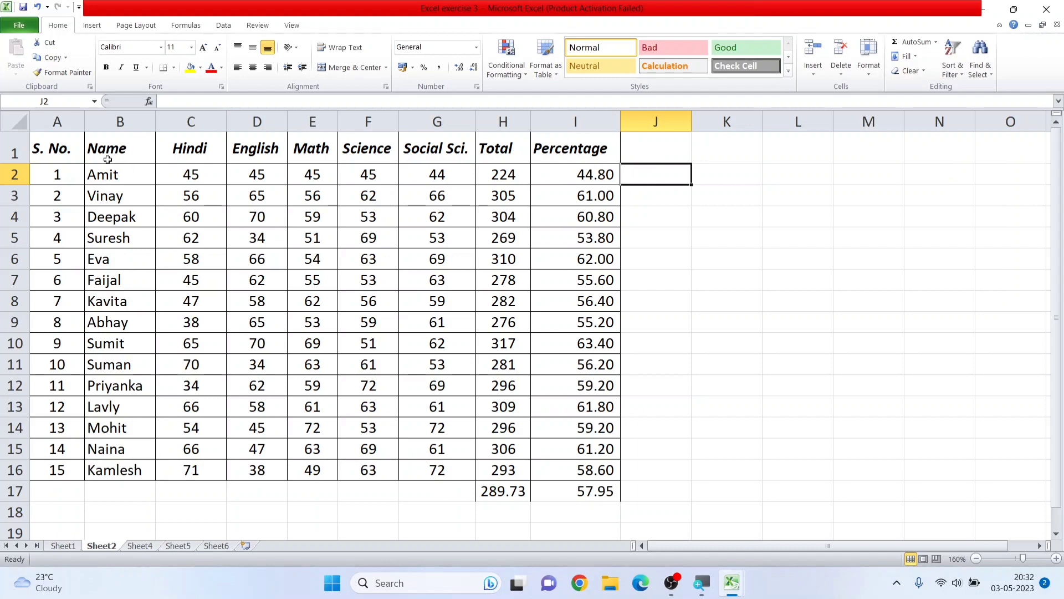
left_click(55, 122)
left_click(95, 121)
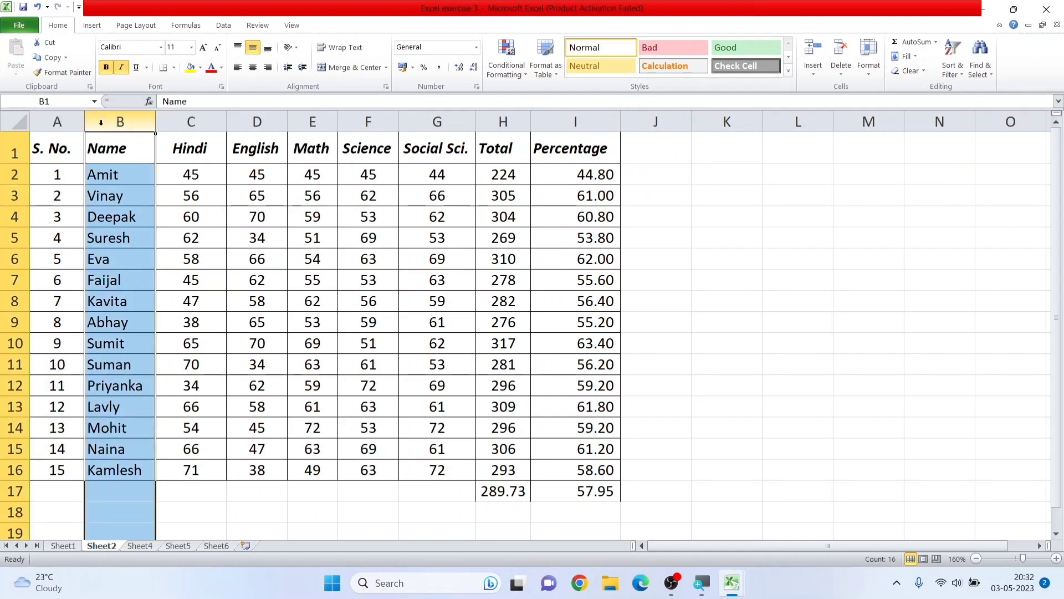
left_click_drag(192, 121, 437, 121)
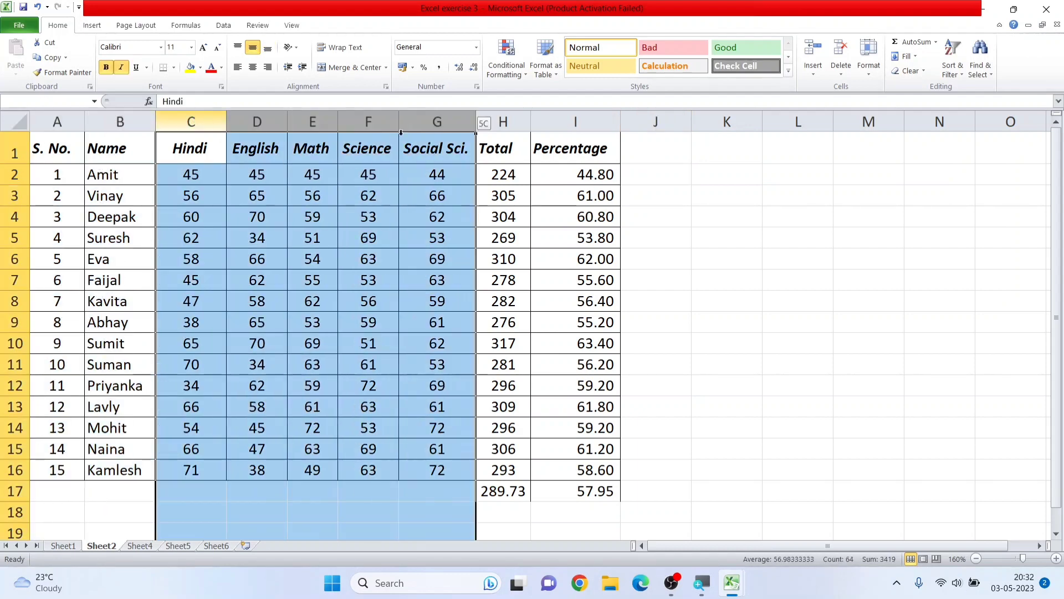
left_click(575, 121)
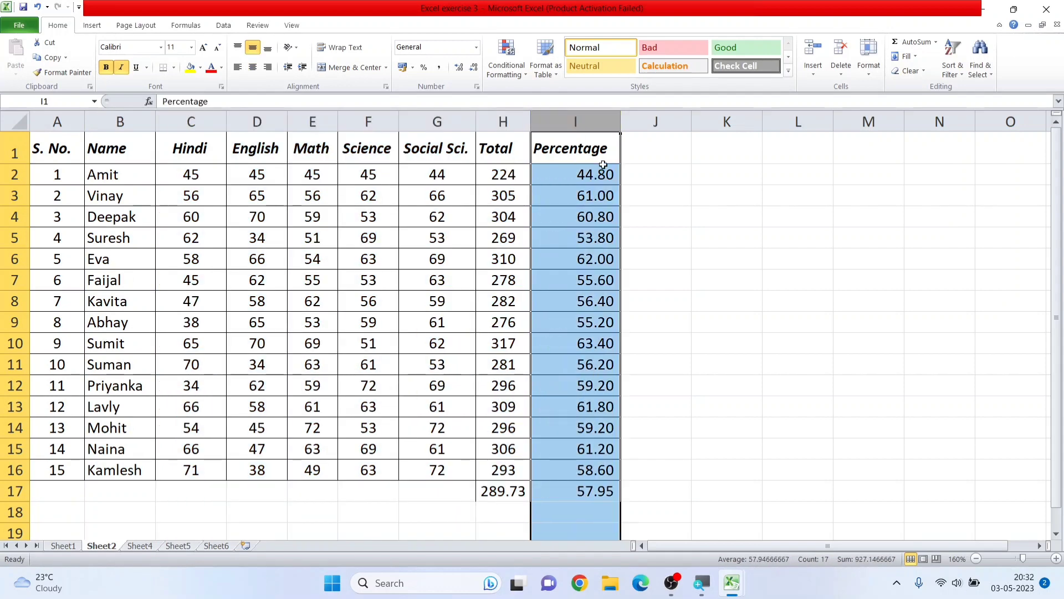
left_click(648, 173)
left_click_drag(650, 175, 649, 493)
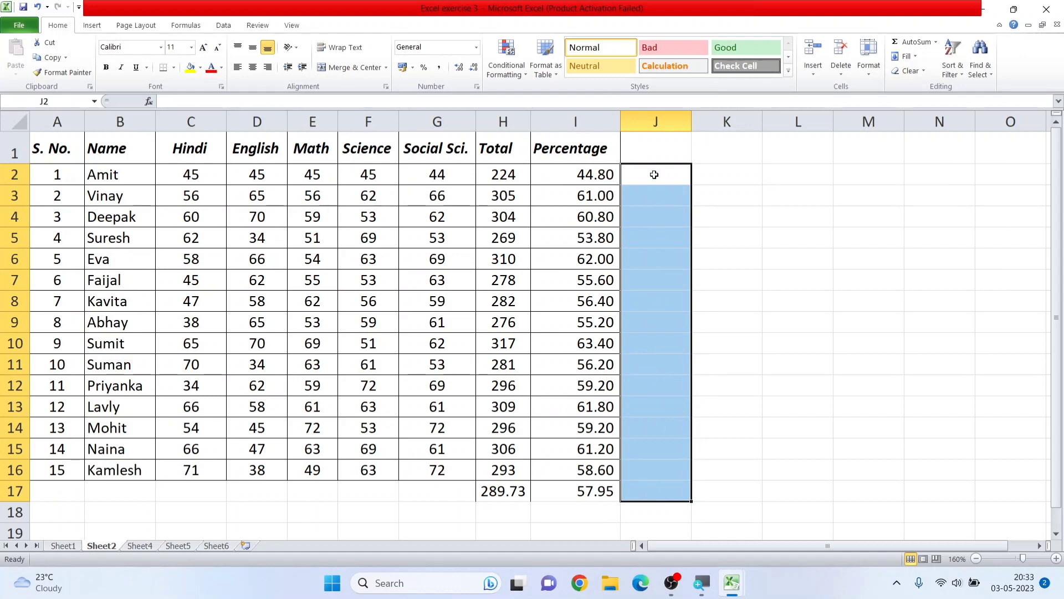
Add the heading Grade in cell J1, beside the Percentage column.
left_click(654, 150)
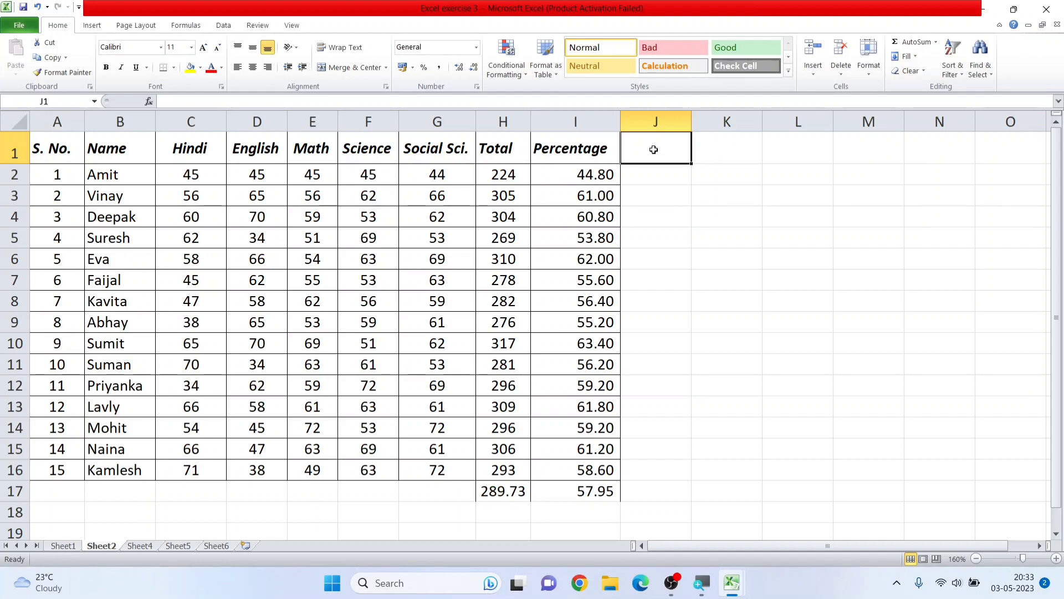
type("Grade")
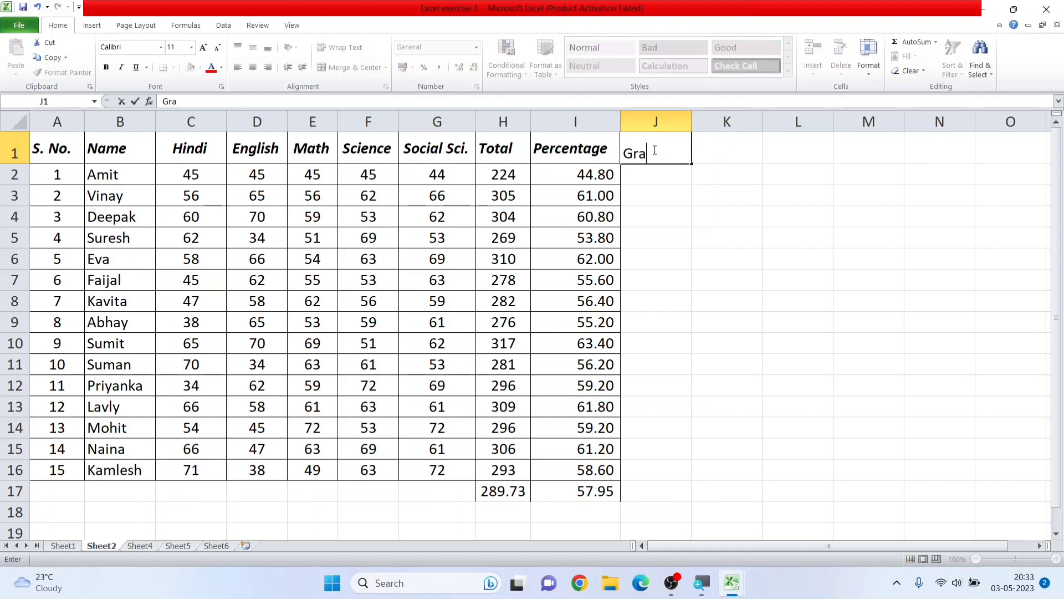
key("Return")
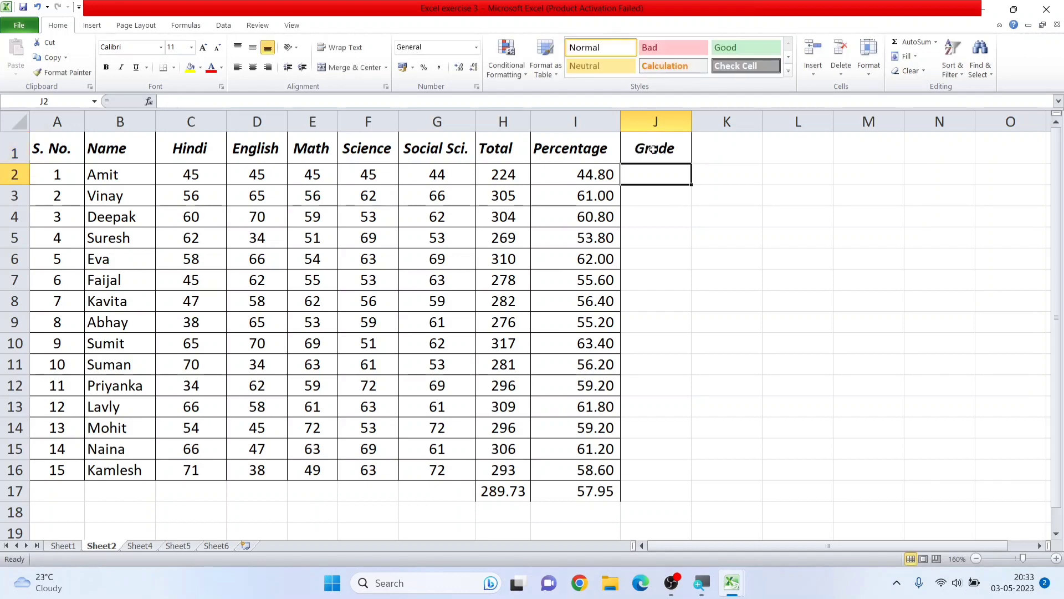
left_click(637, 191)
left_click(641, 178)
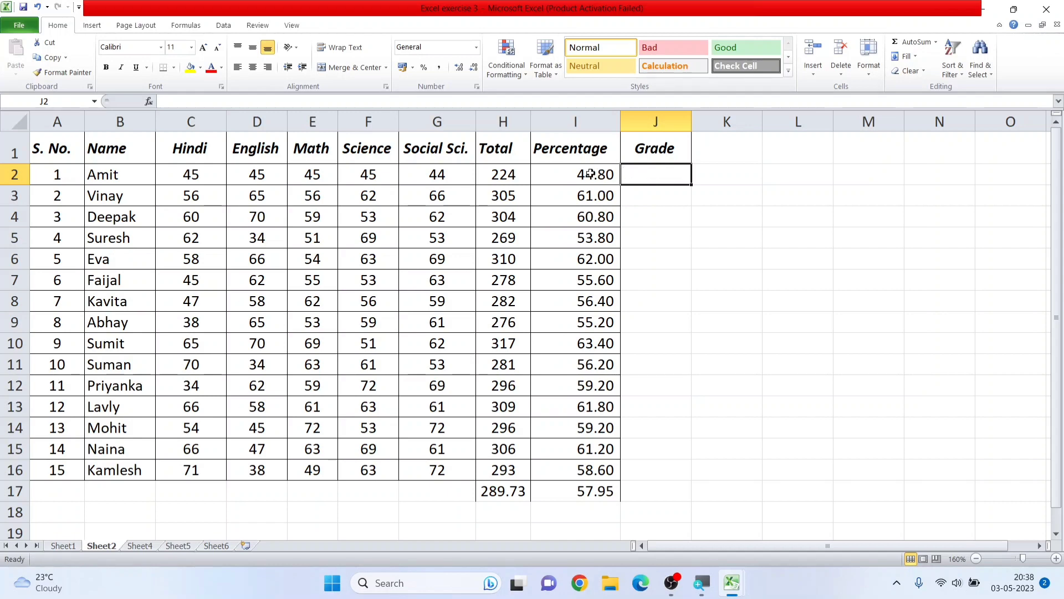
left_click(590, 174)
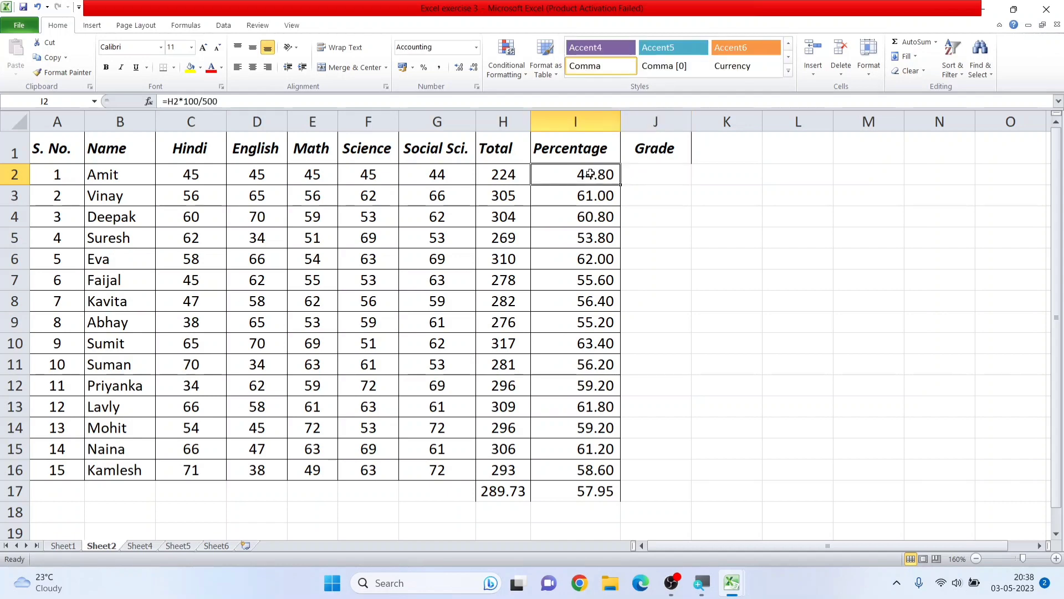
left_click(660, 150)
left_click(658, 175)
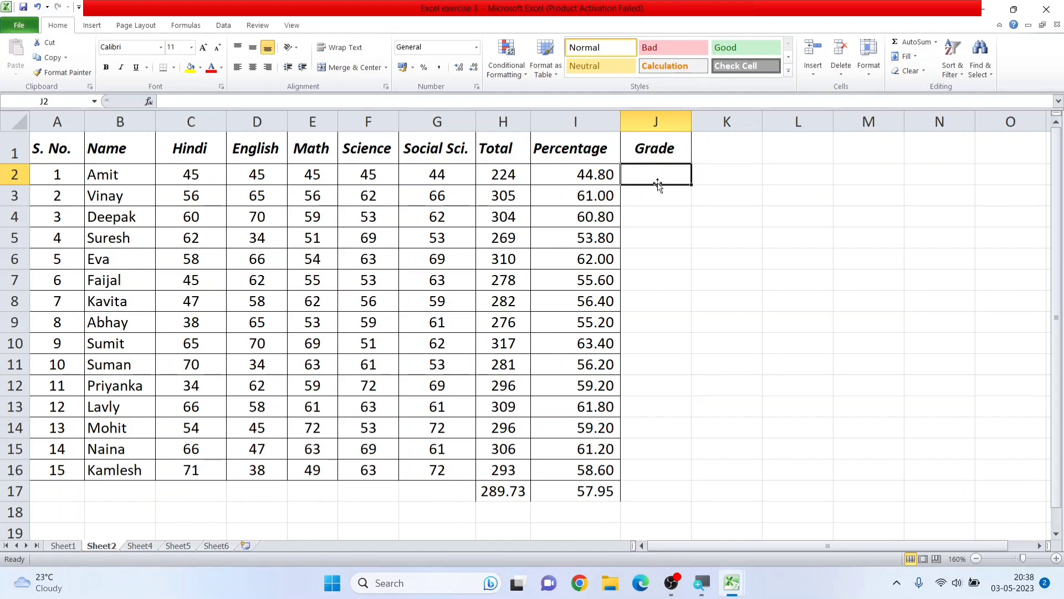
key("Down")
Begin a LOOKUP formula in cell J2 with the percentage in I2 as the lookup value.
left_click(655, 175)
type("=l")
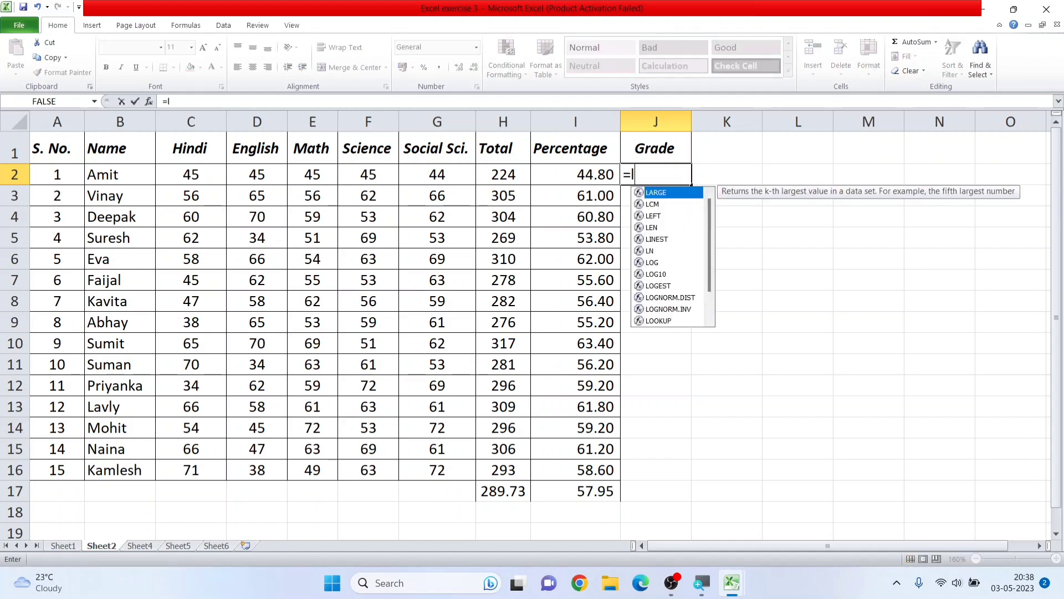
type("oou")
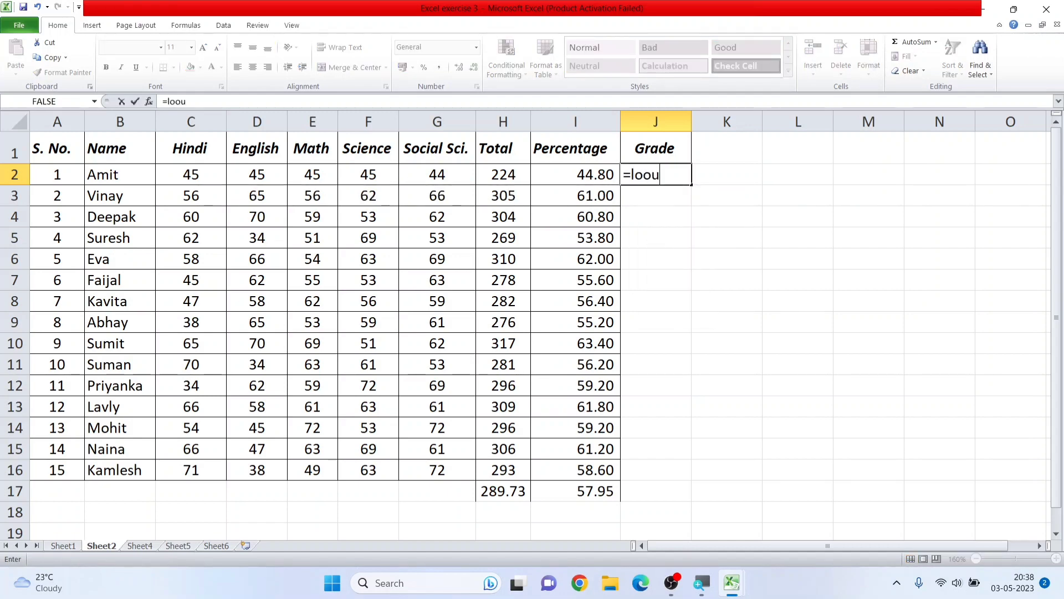
key("BackSpace")
type("kup(")
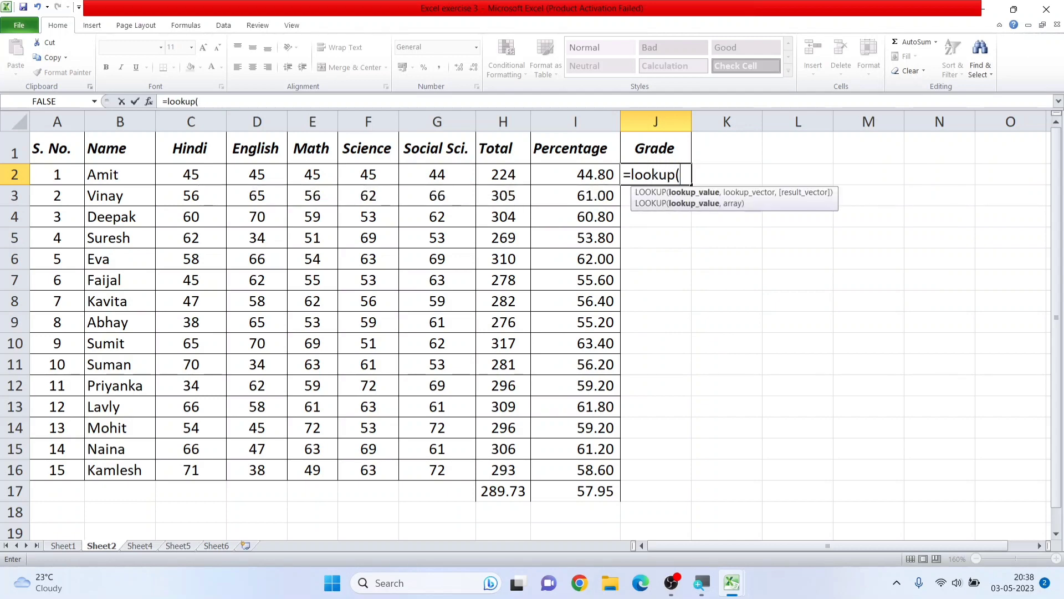
left_click(587, 175)
type(",")
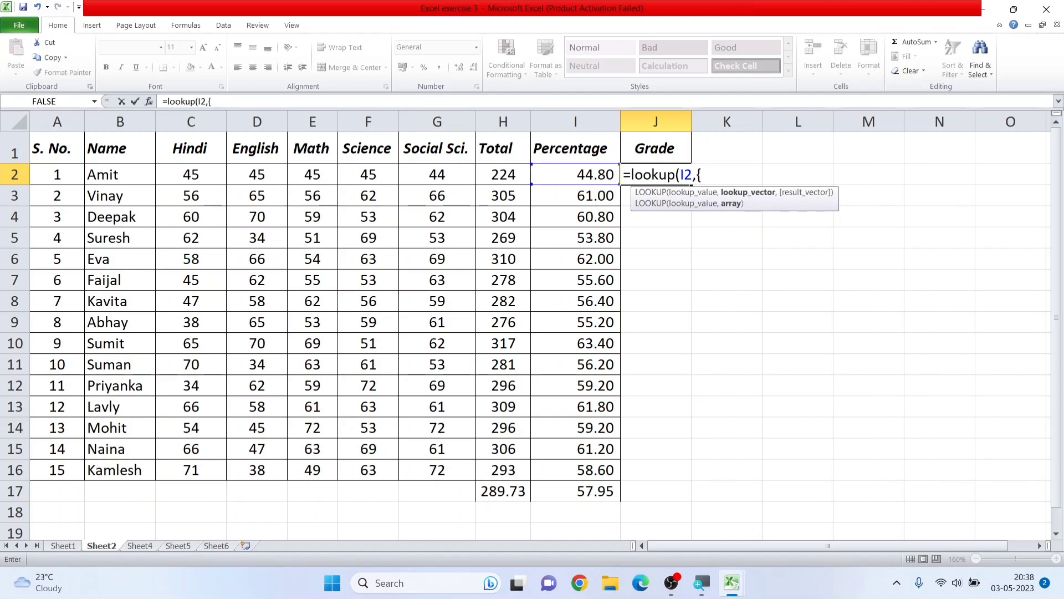
Add the array {0,33,45,60,75} as the lookup vector of the formula in J2.
type("{")
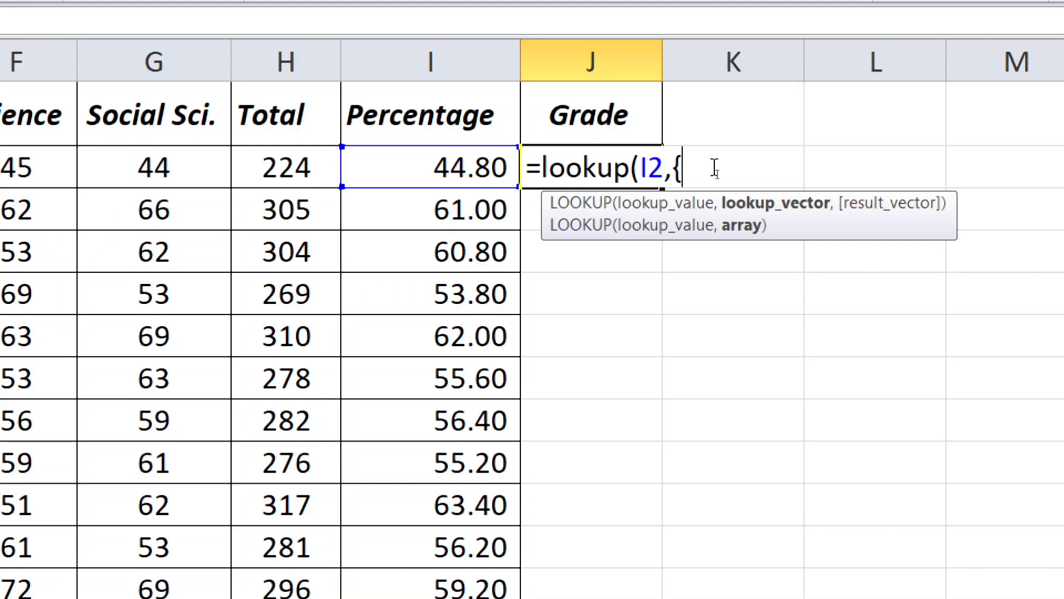
type("0,")
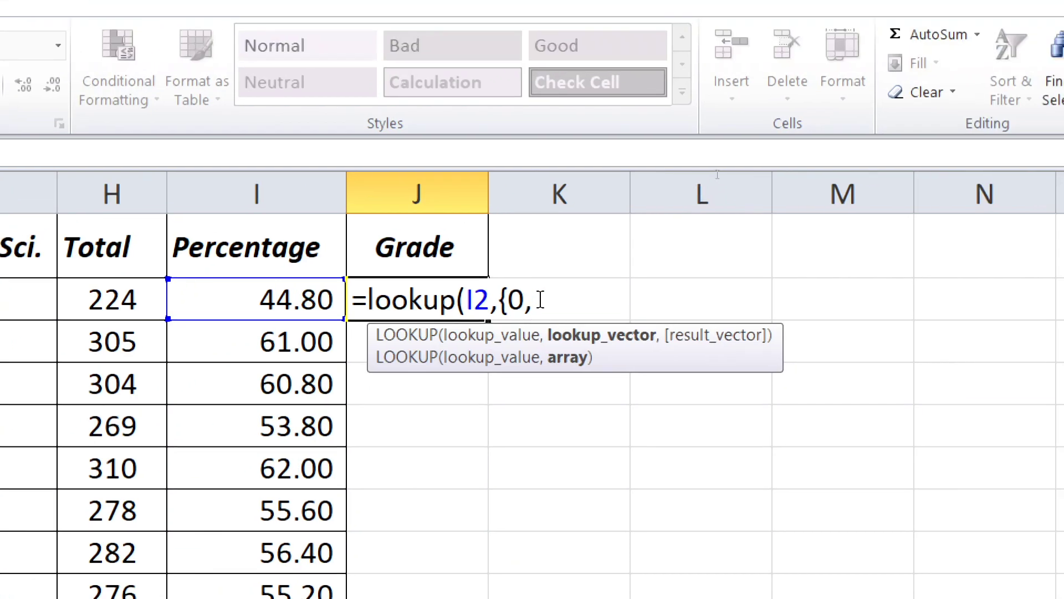
type("33,")
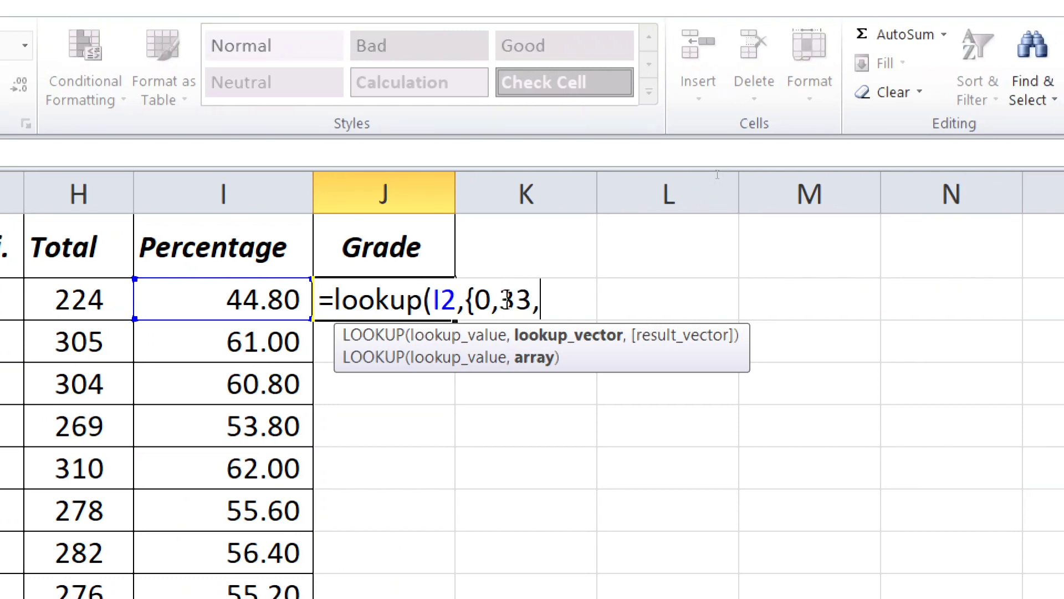
type("45,")
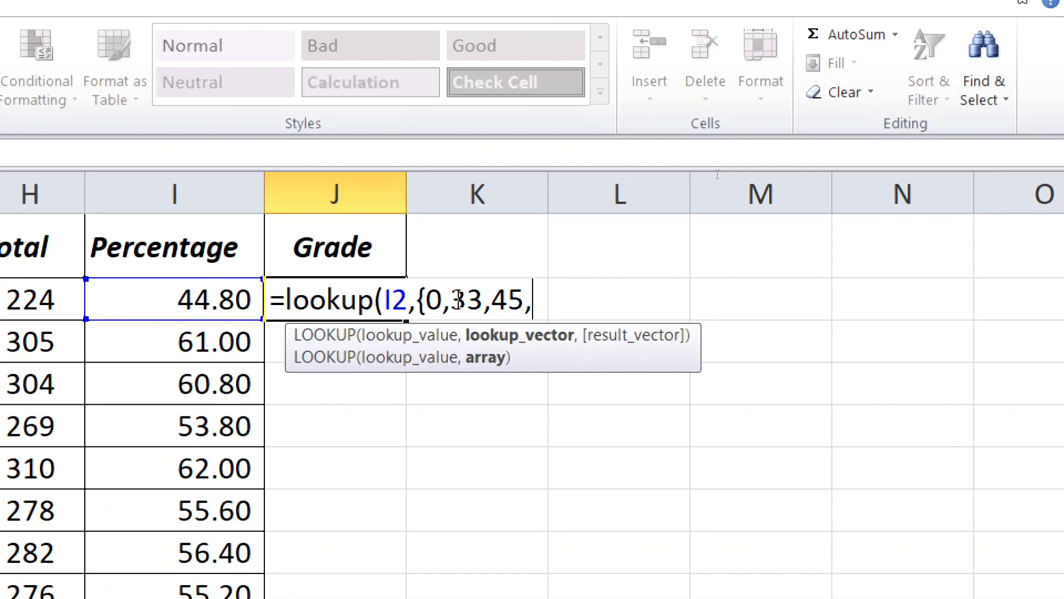
type("60,75")
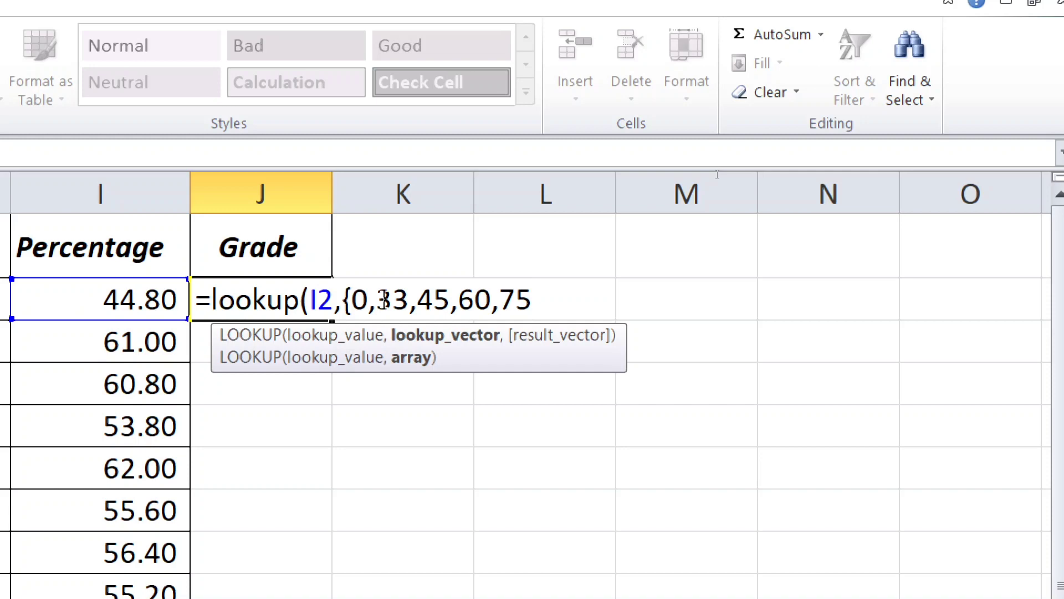
type("}")
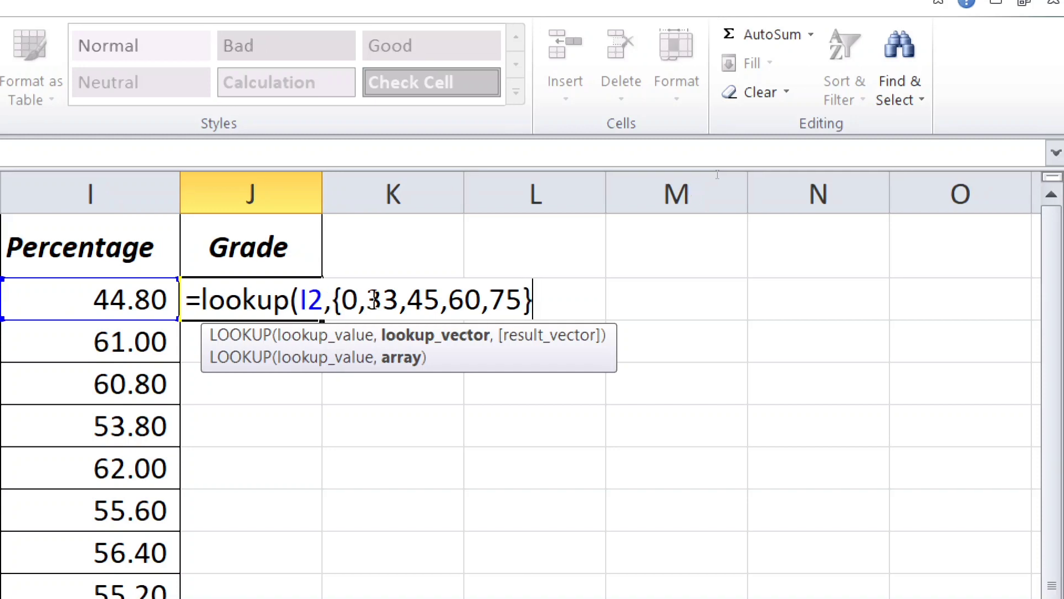
type(",")
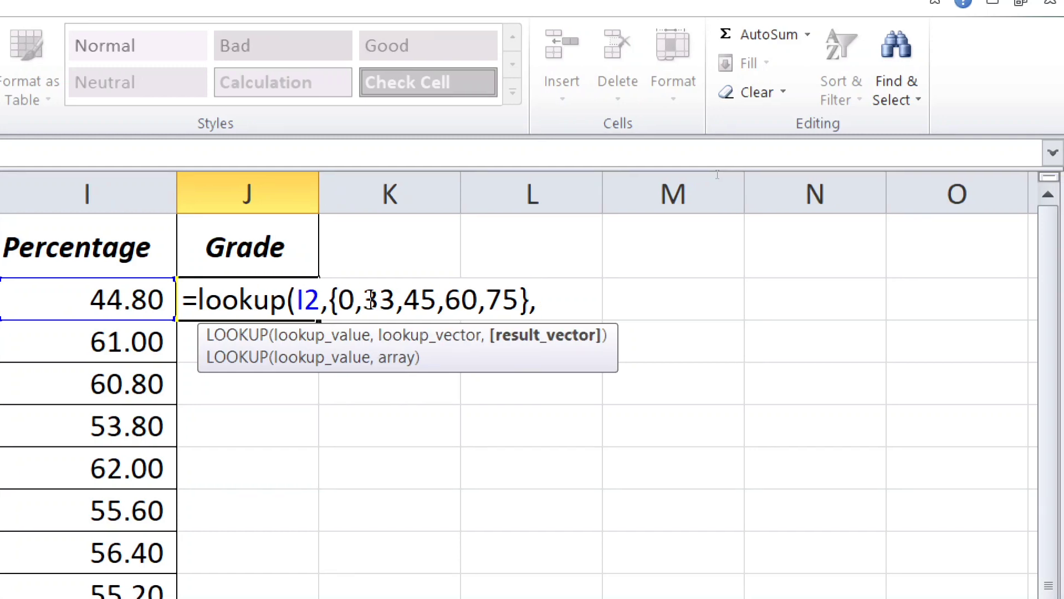
Add the array {"Fail","D","C","B","A"} as the result vector and close the LOOKUP formula's parenthesis.
type("{")
type("\"Fail\",")
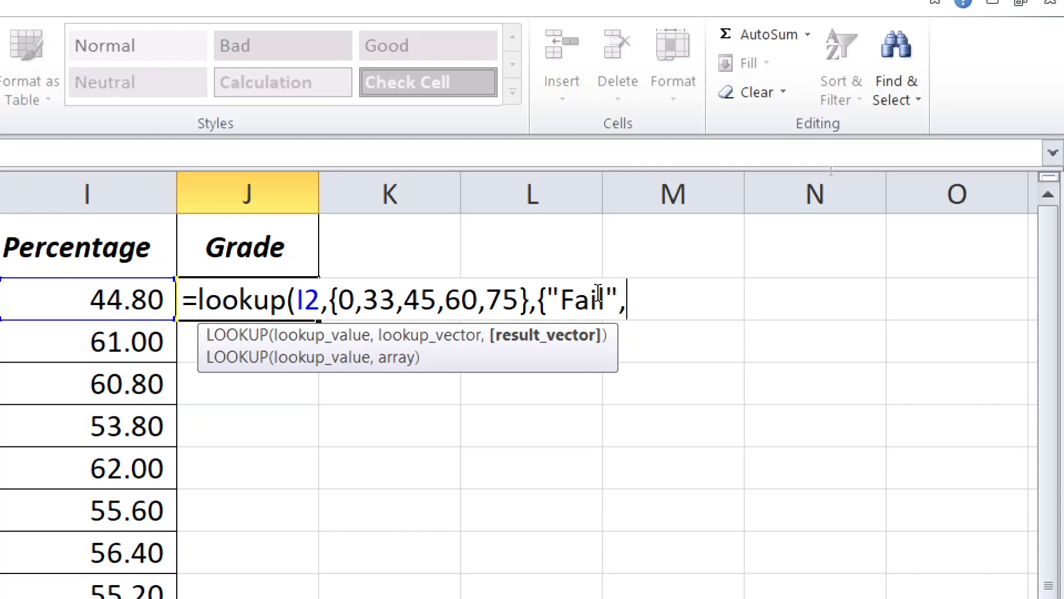
type("\"D\",")
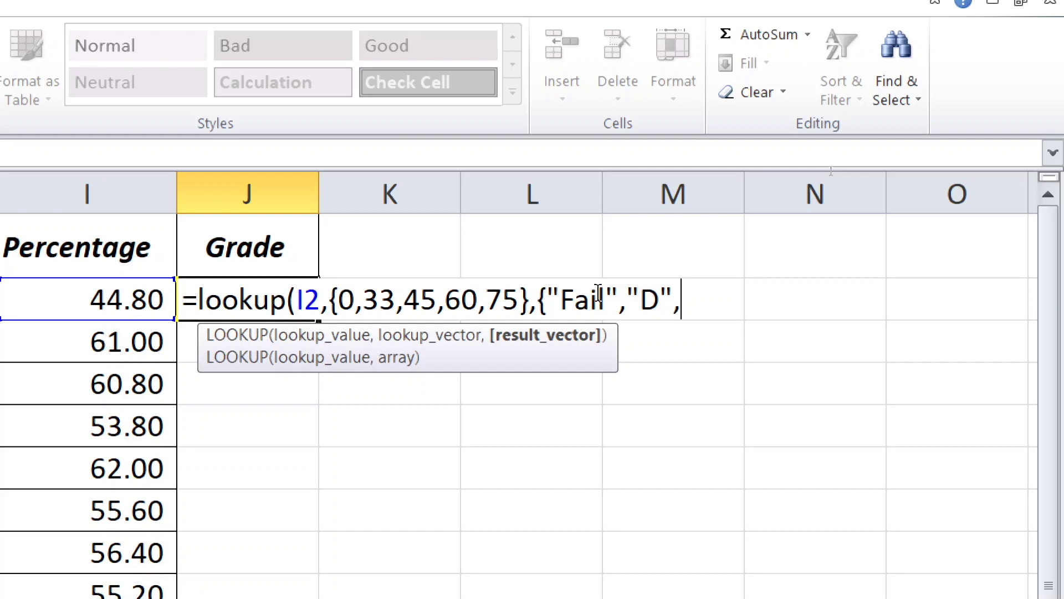
type("\"C\",\"")
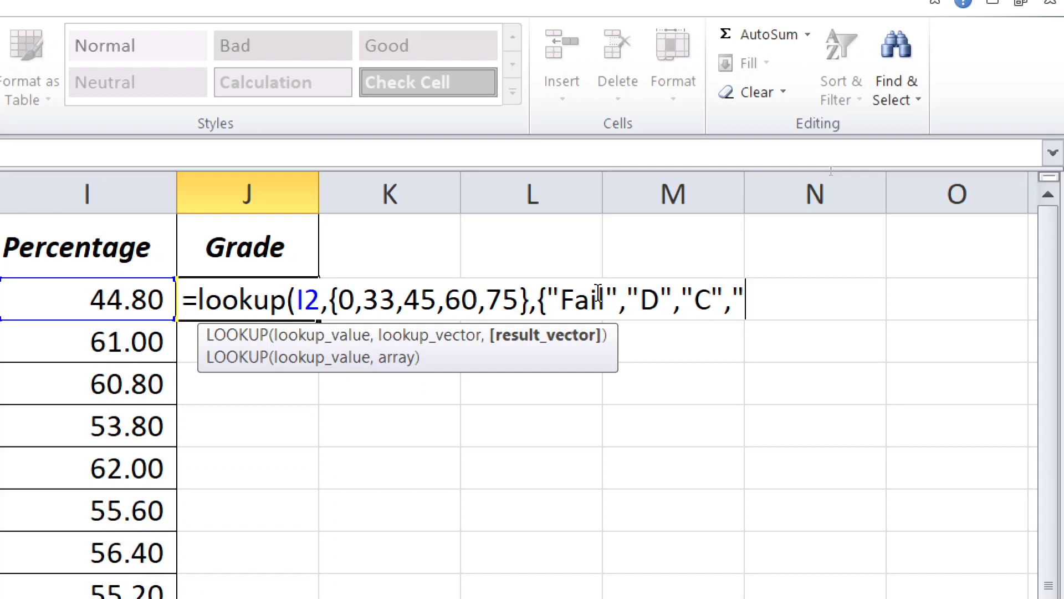
type("B\",\"A\"")
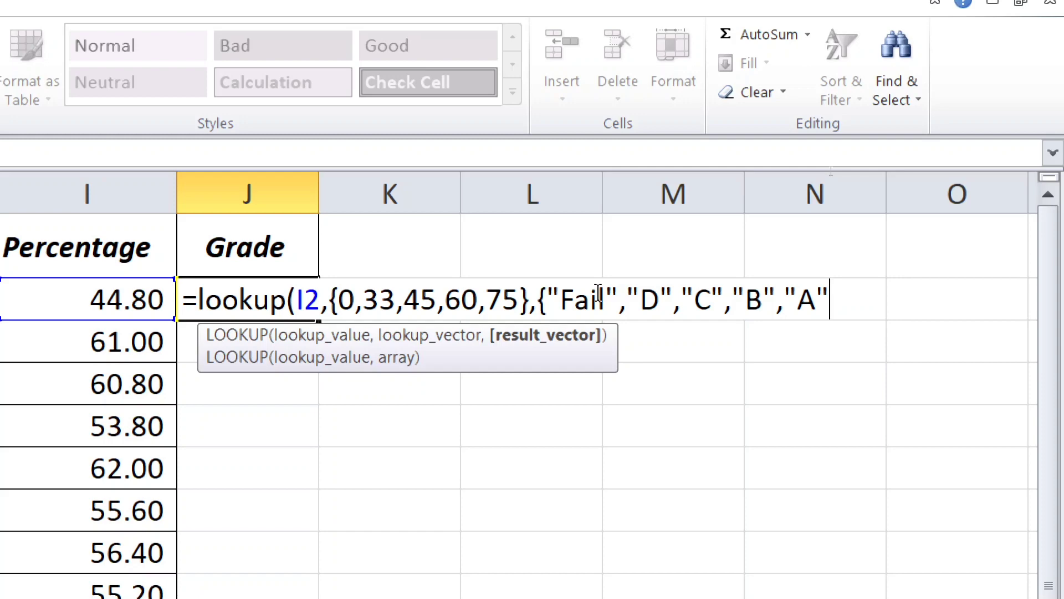
type("}")
type("}")
key("BackSpace")
type(")")
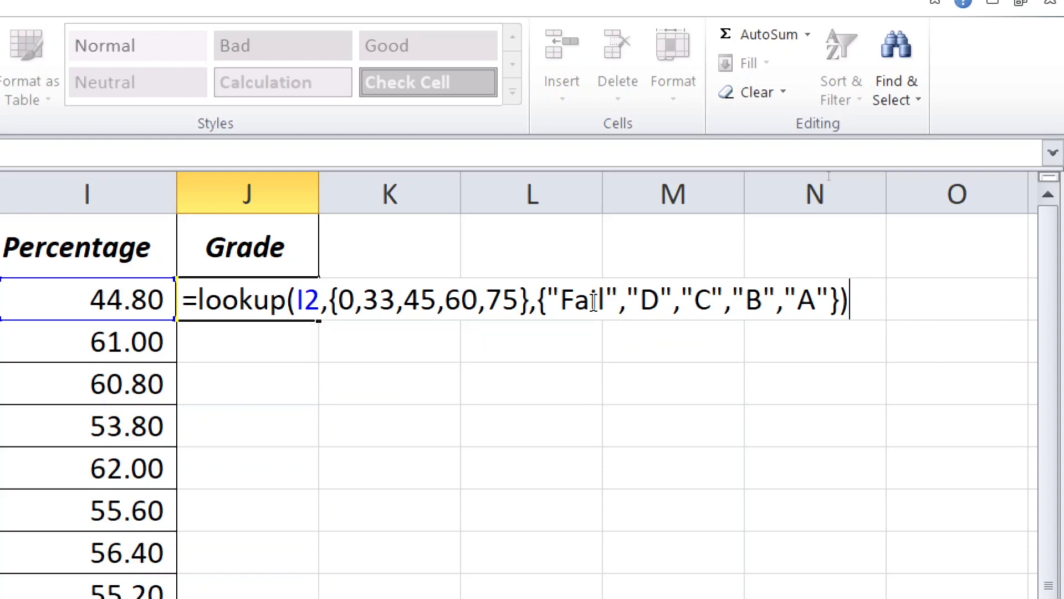
Review the lookup value I2 and the percentage bands in the J2 formula against their corresponding grades.
double_click(304, 300)
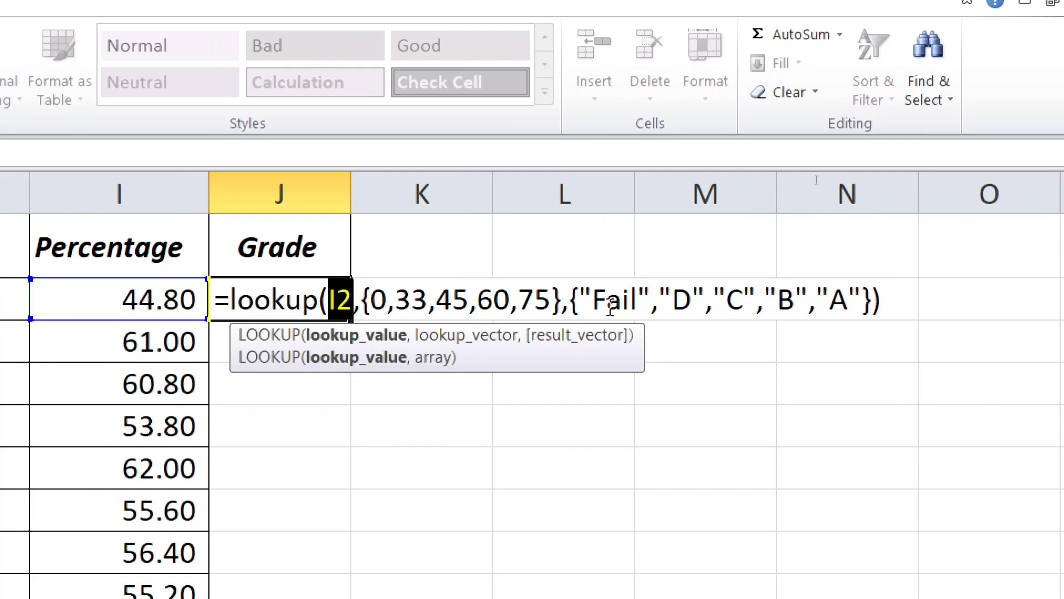
left_click_drag(395, 299, 469, 299)
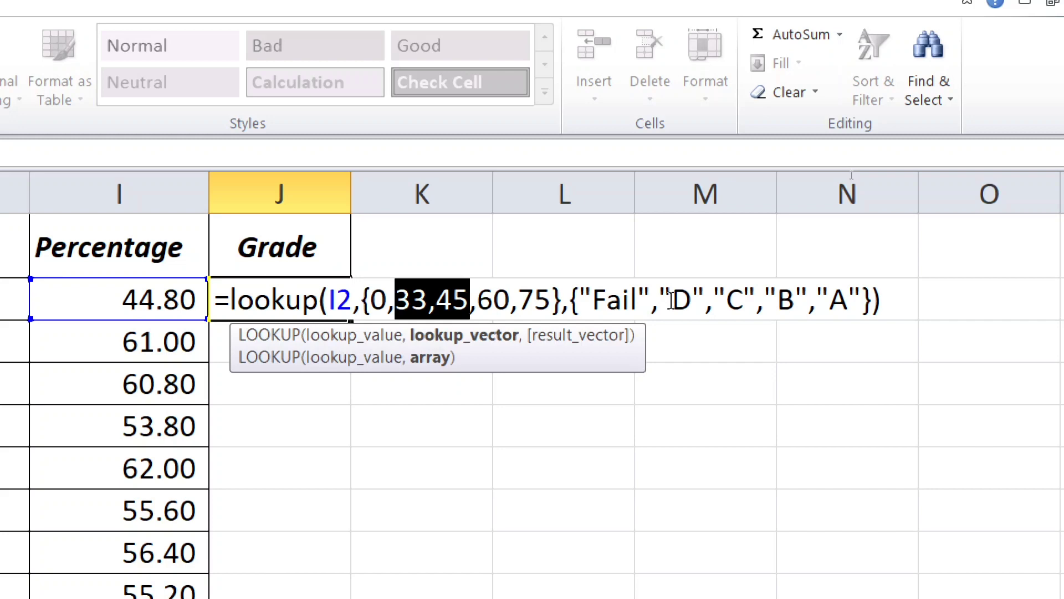
left_click(479, 308)
left_click_drag(437, 307, 507, 312)
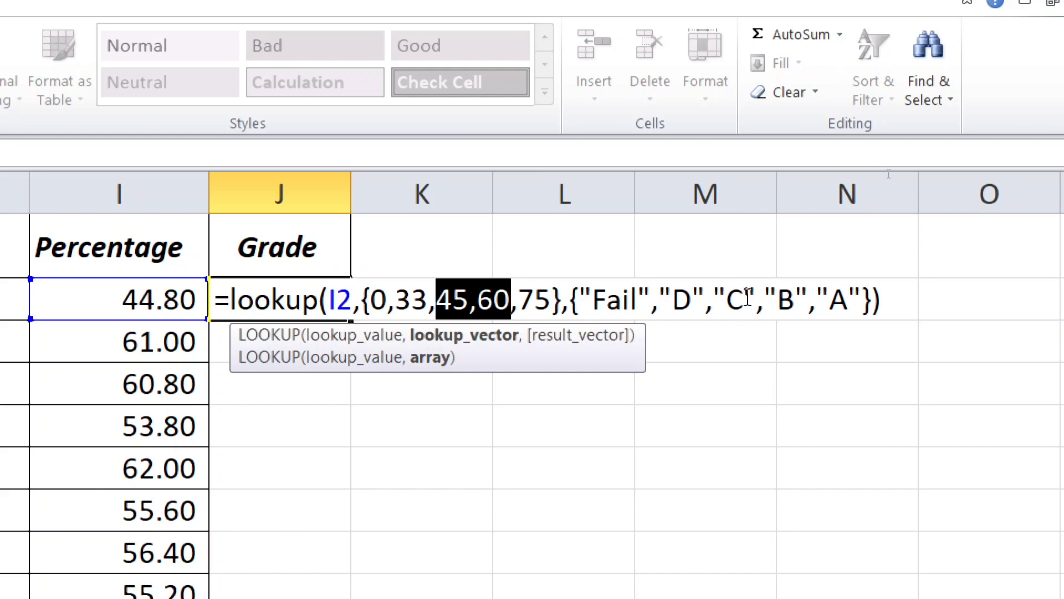
left_click(511, 305)
left_click_drag(477, 309, 549, 302)
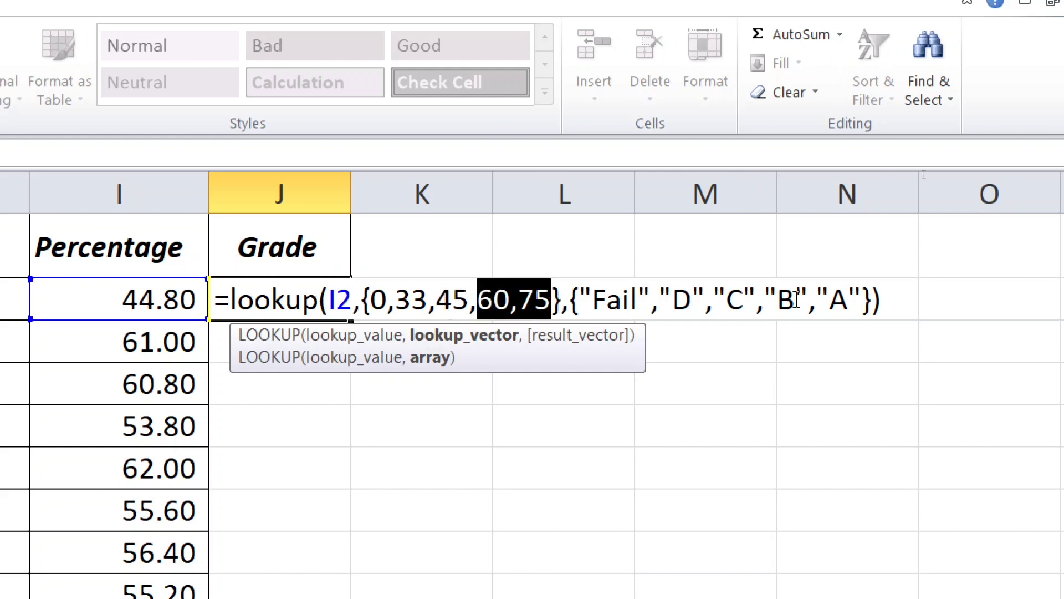
left_click(552, 302)
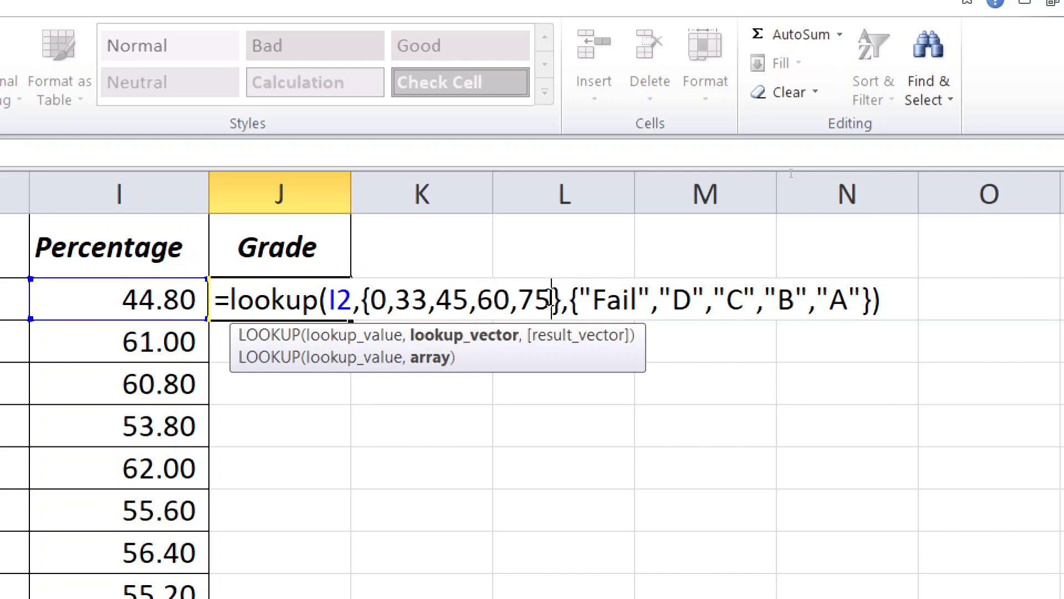
Enter the completed LOOKUP formula in cell J2 and recheck its arguments in the cell.
left_click(883, 299)
key("Return")
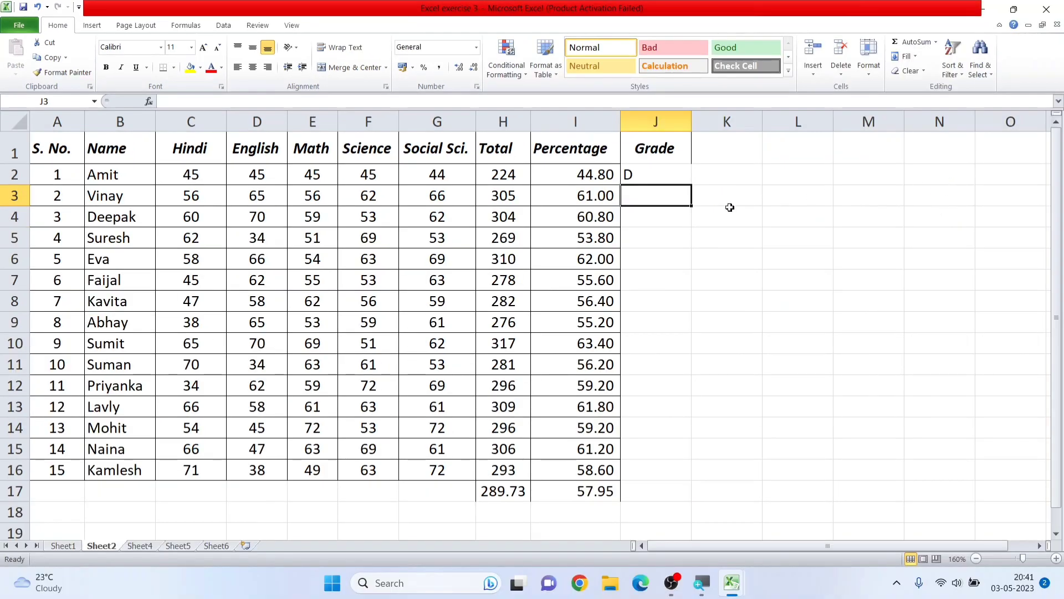
left_click(652, 178)
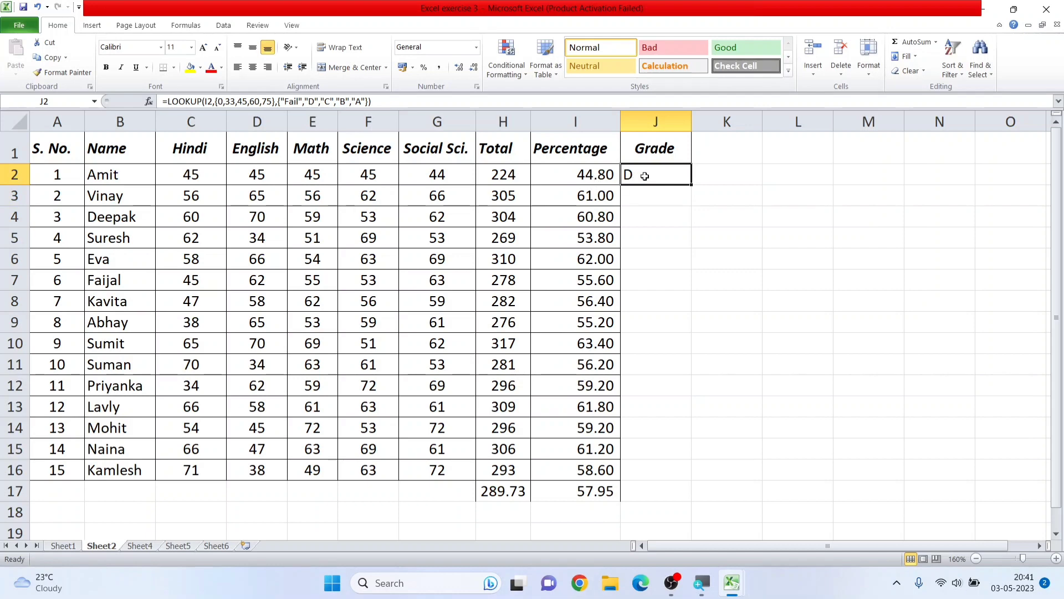
double_click(645, 175)
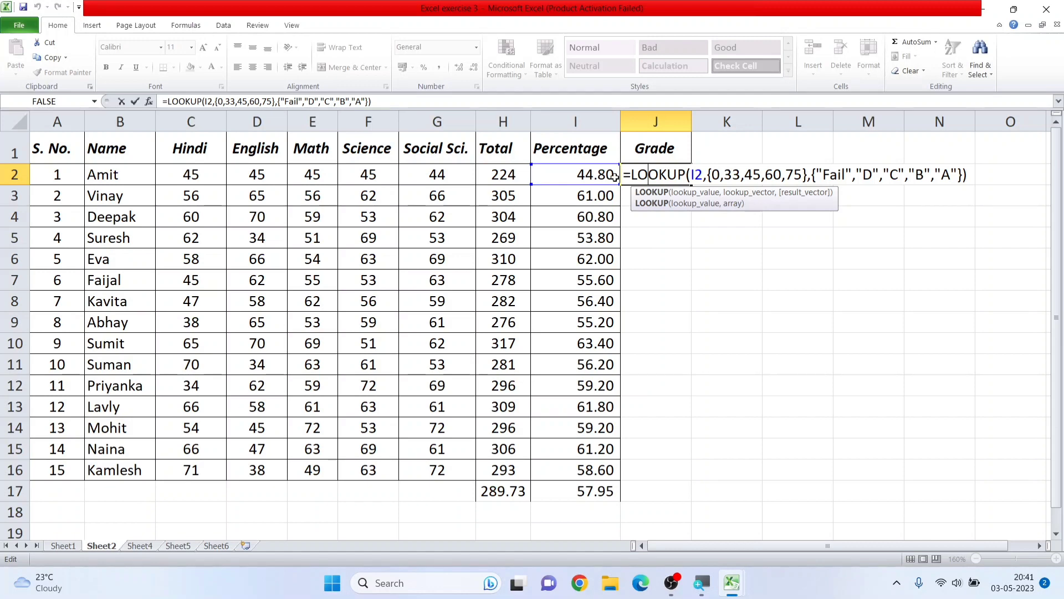
key("ctrl+Return")
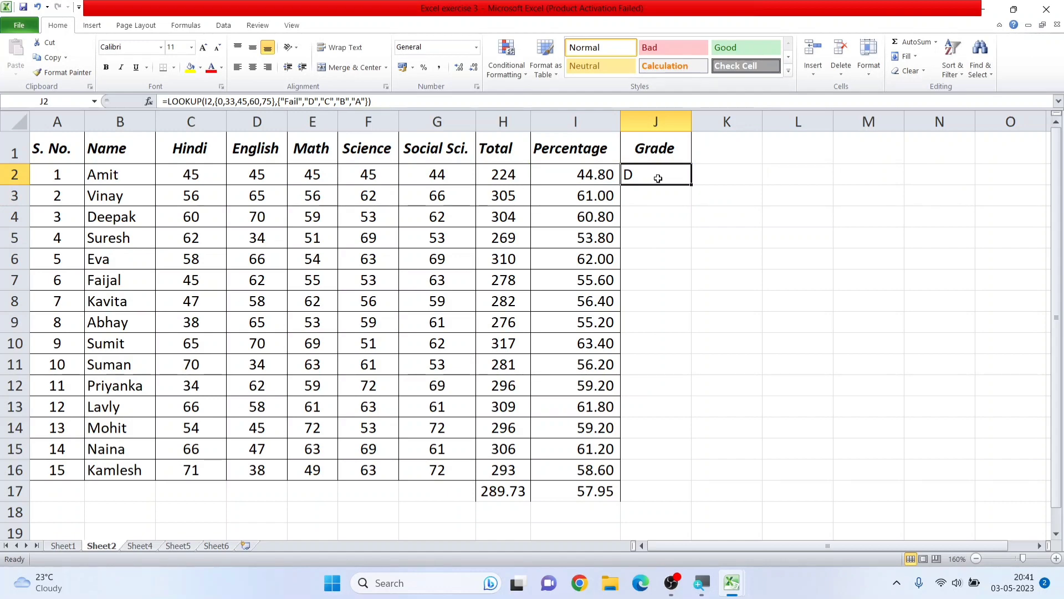
Fill the LOOKUP formula from J2 down through J16 to grade every student.
left_click_drag(690, 186, 687, 487)
left_click(657, 294)
left_click(656, 203)
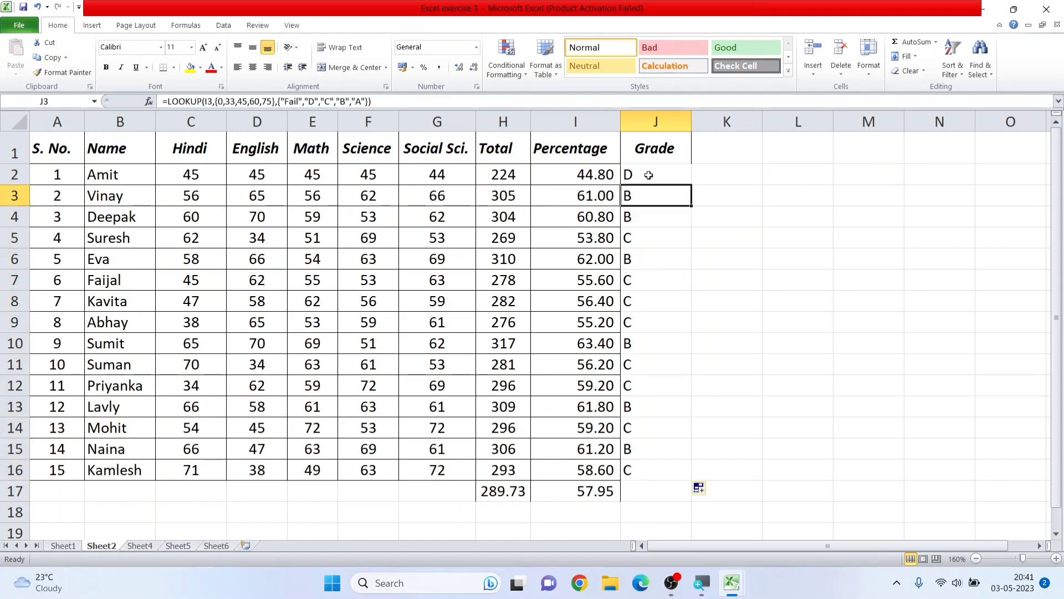
Compare the percentages in column I with the grades in column J for the first few students.
left_click(648, 174)
left_click(603, 177)
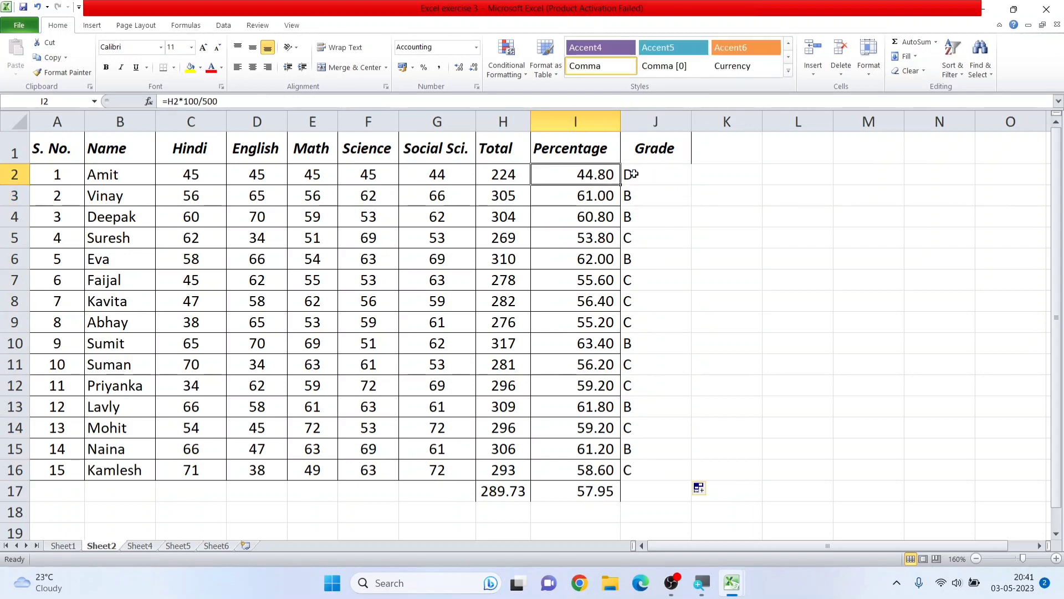
left_click(654, 174)
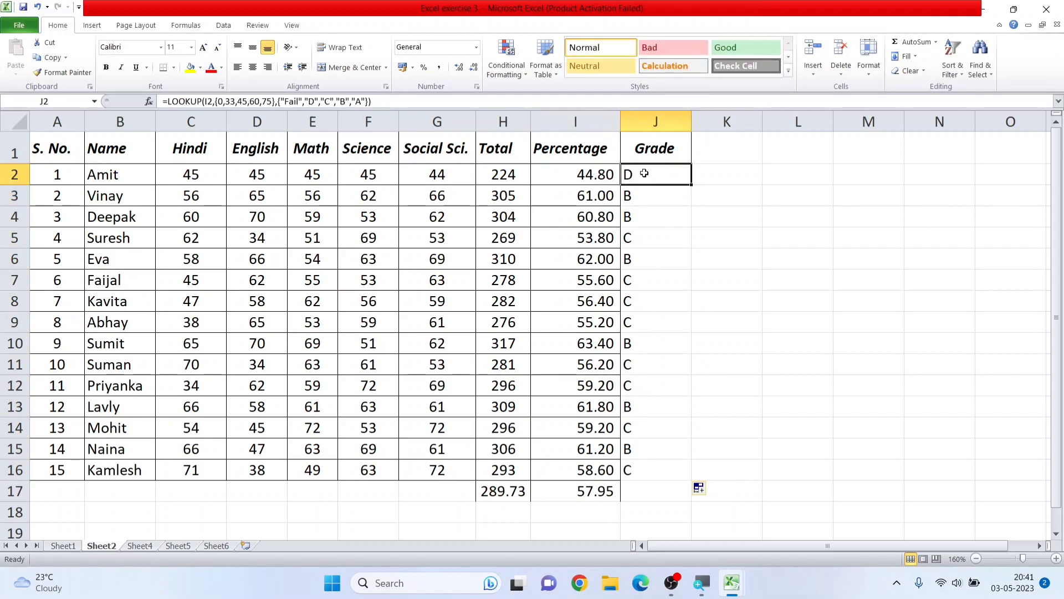
left_click(608, 201)
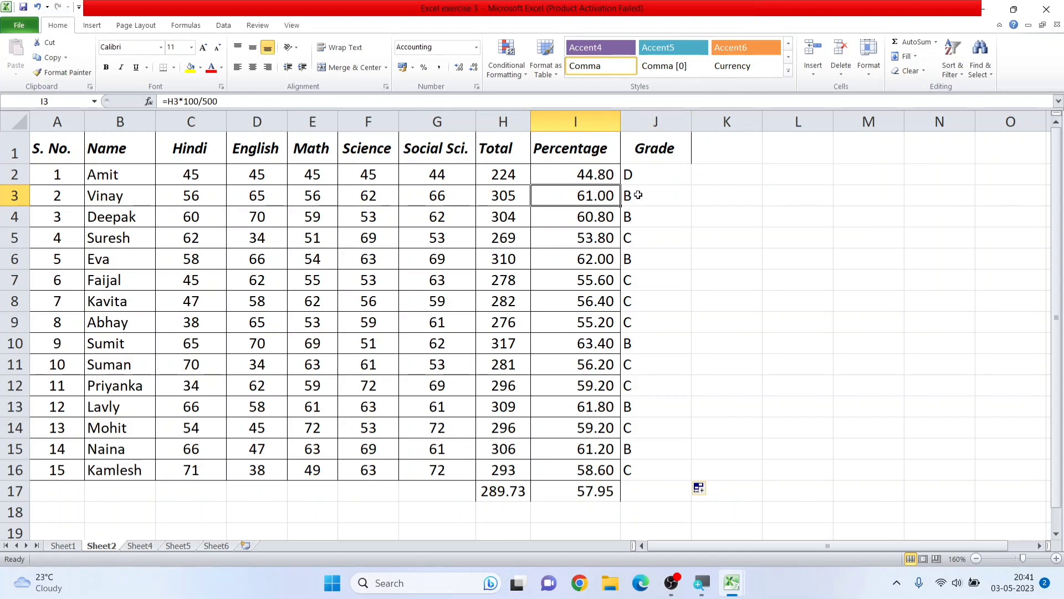
left_click(638, 195)
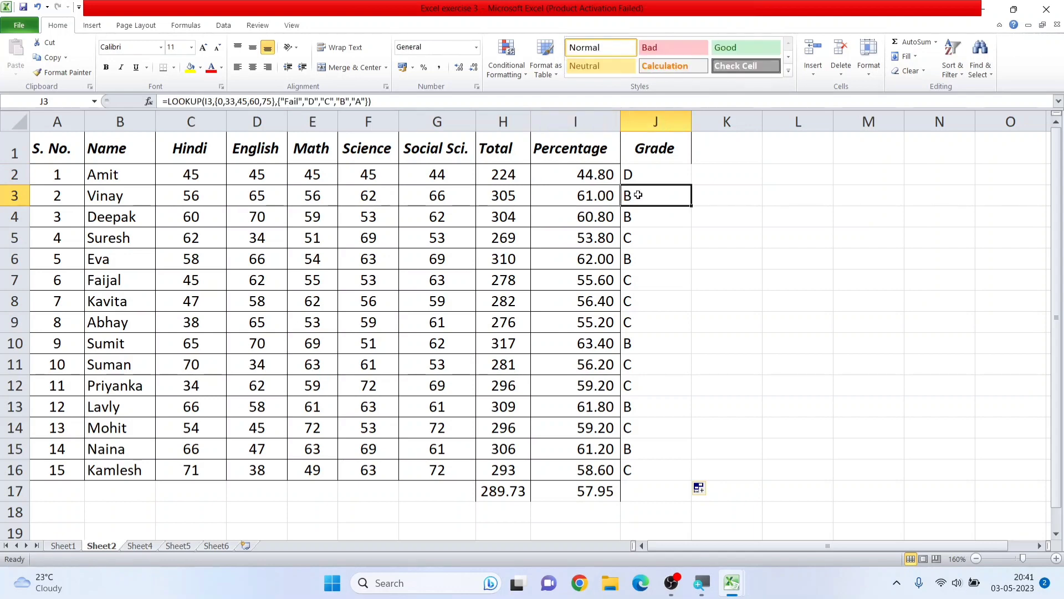
left_click(588, 238)
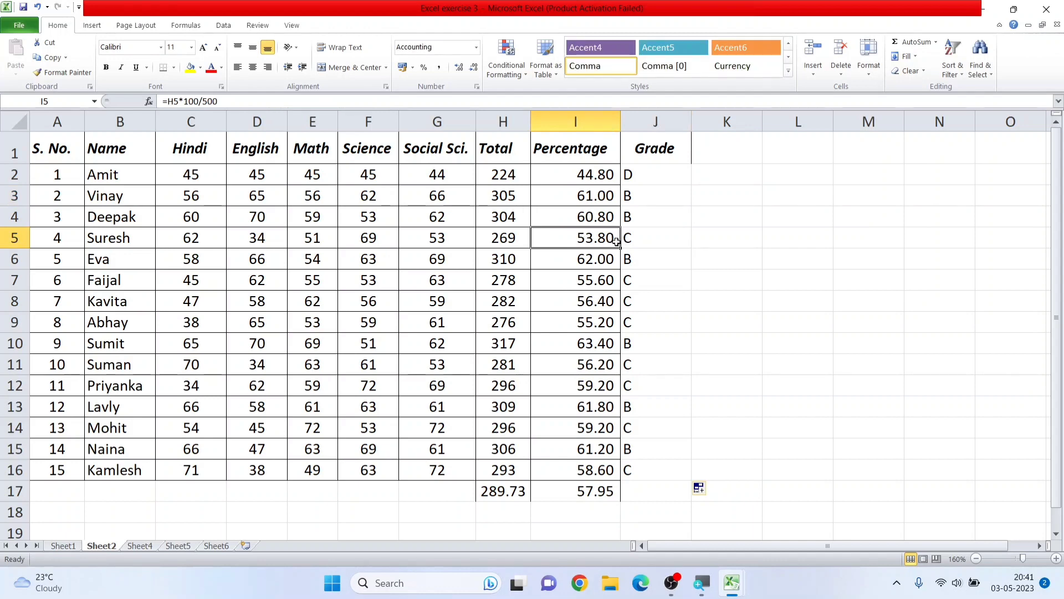
left_click(631, 256)
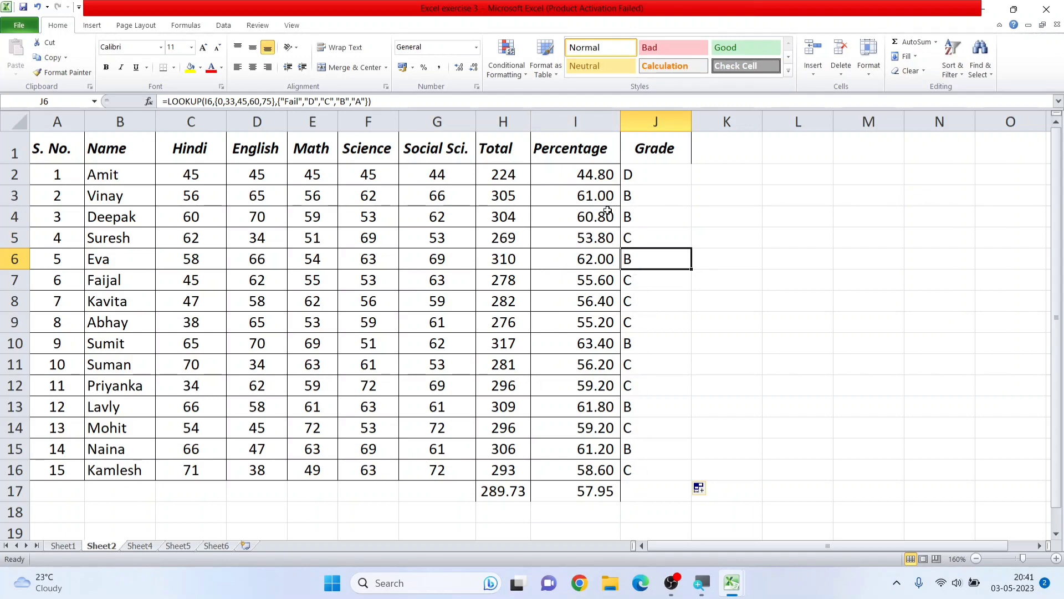
Set the Hindi and English marks of the student in row 4 to 80 each.
left_click(332, 215)
left_click(202, 217)
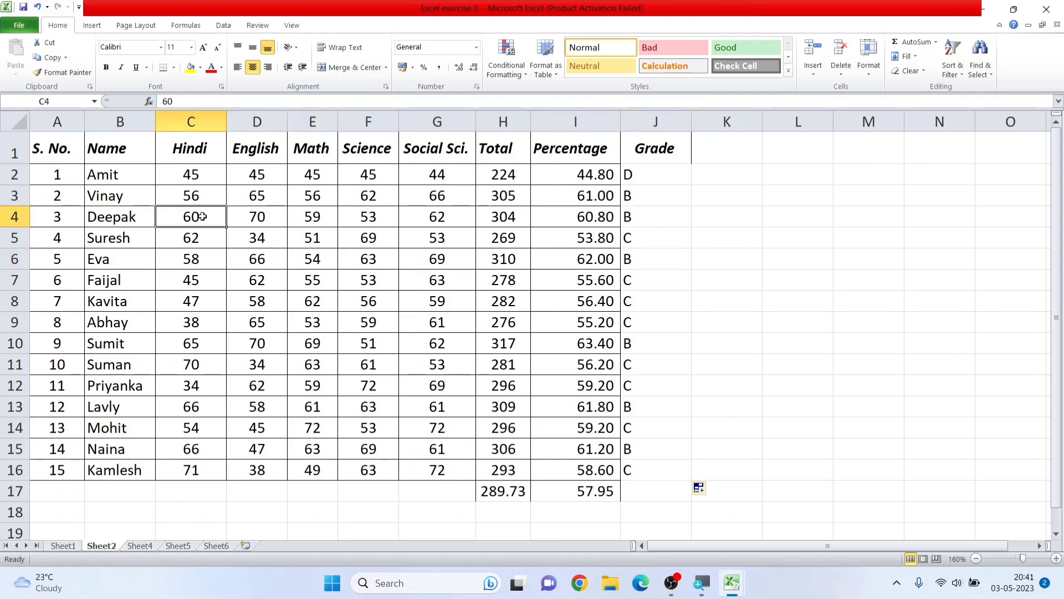
type("80")
key("Return")
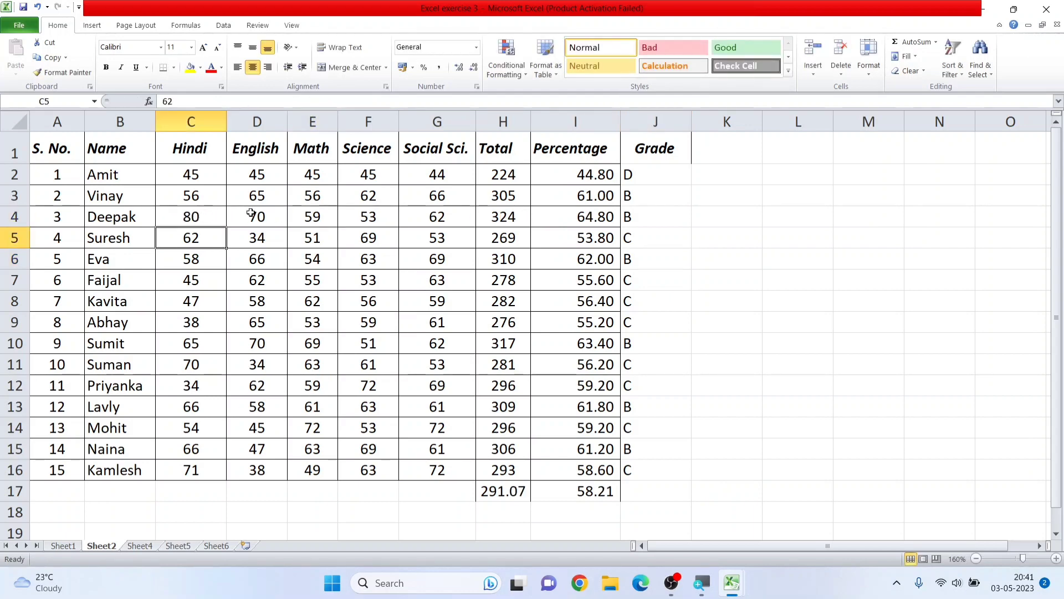
left_click(250, 214)
type("80")
key("Return")
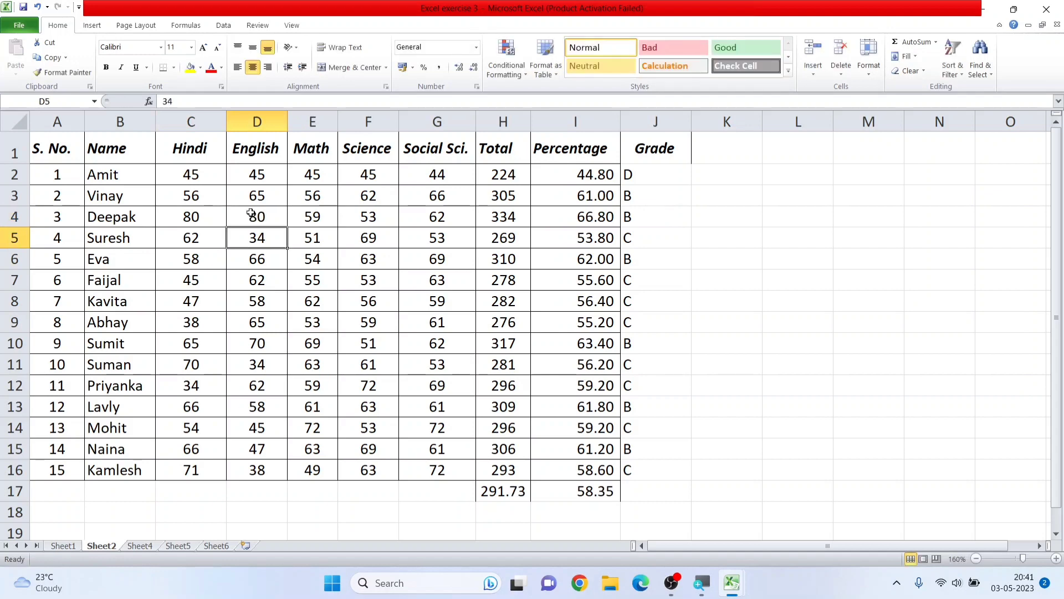
Set row 4's Math mark to 70, Science to 80 and Social Sci. to 70, and check the row's percentage and grade.
left_click(317, 220)
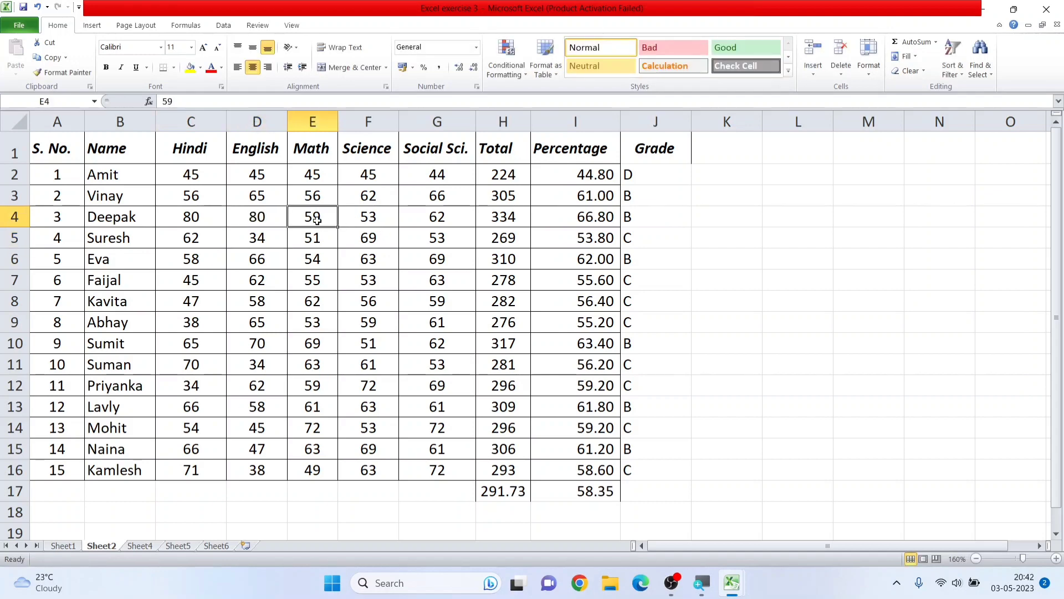
type("70")
key("Return")
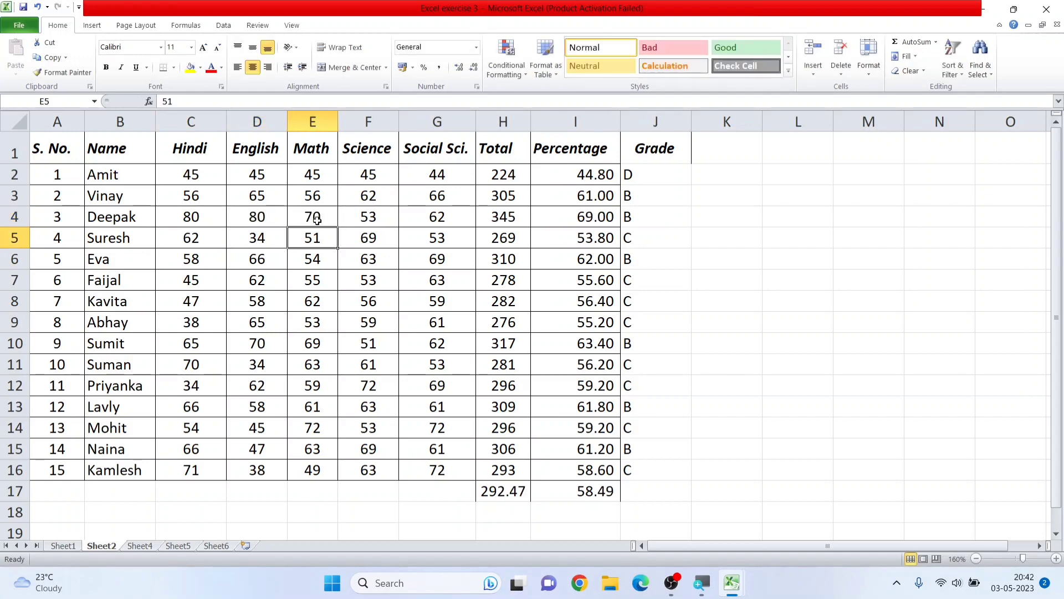
left_click(389, 220)
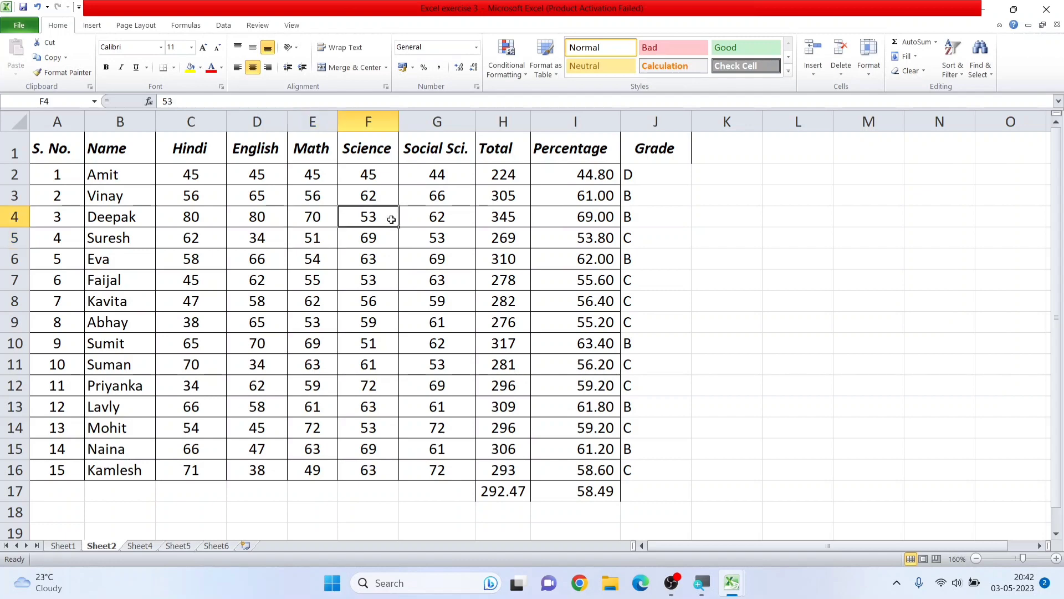
type("80")
key("Return")
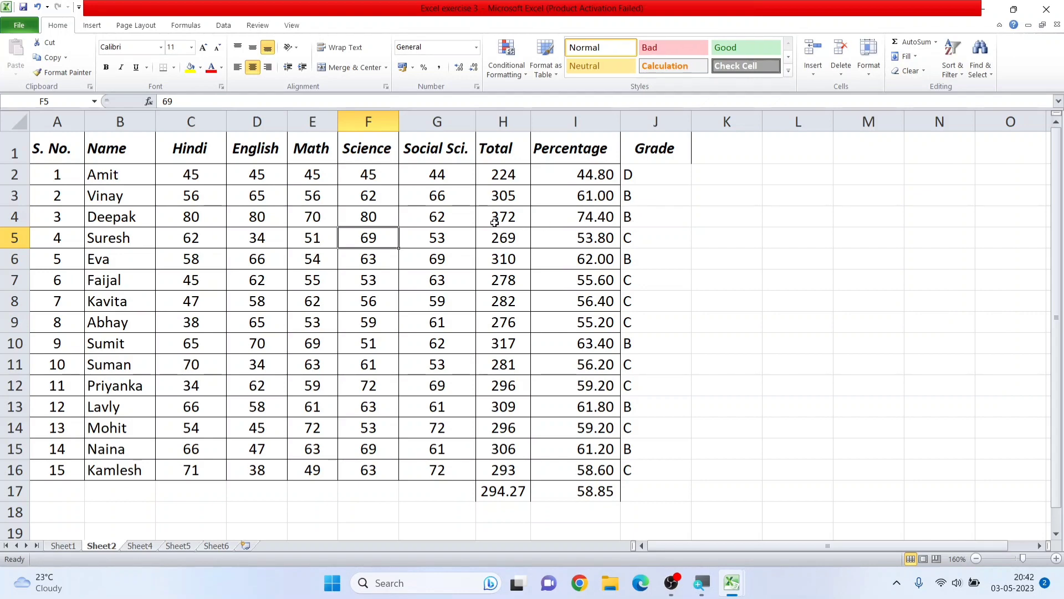
left_click(444, 218)
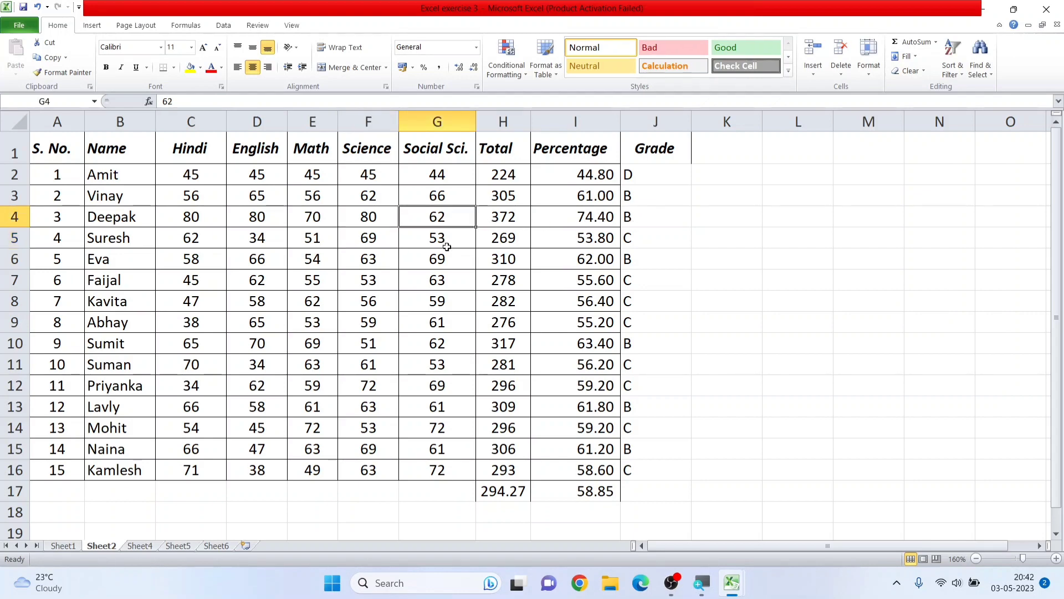
type("70")
key("Return")
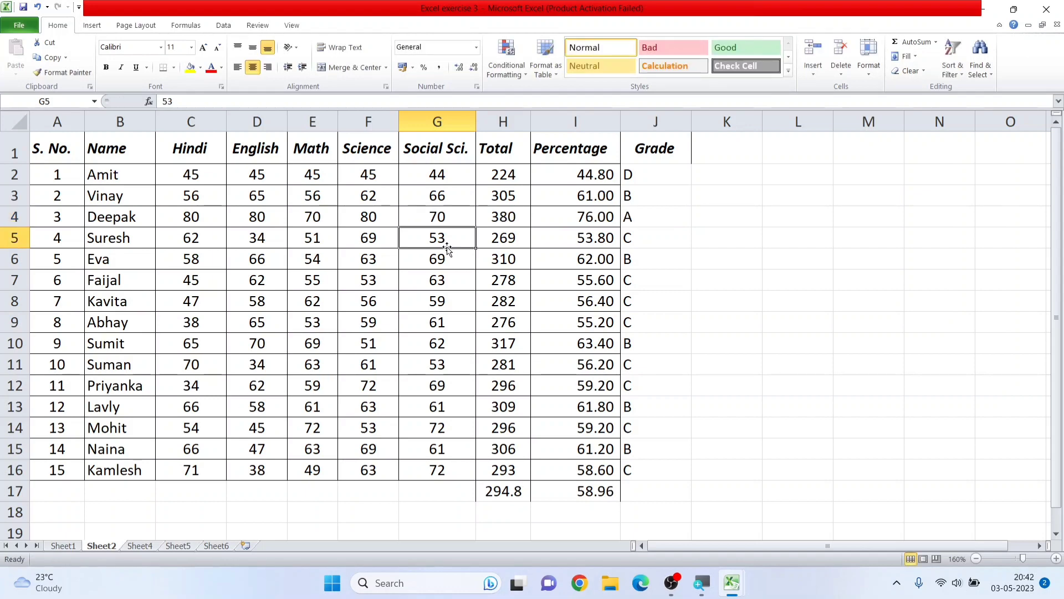
left_click_drag(597, 220, 639, 217)
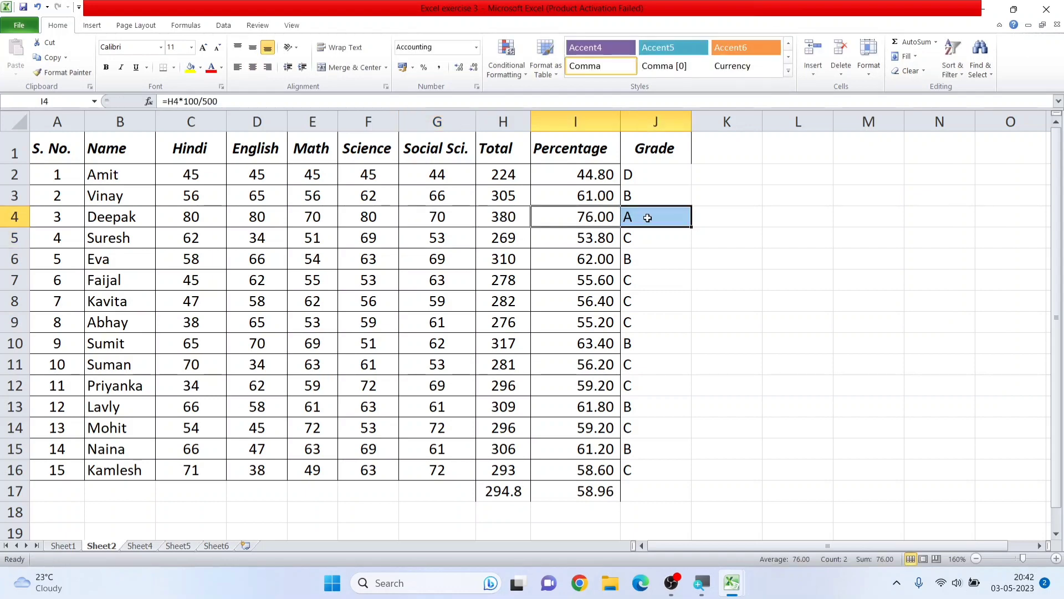
left_click(643, 218)
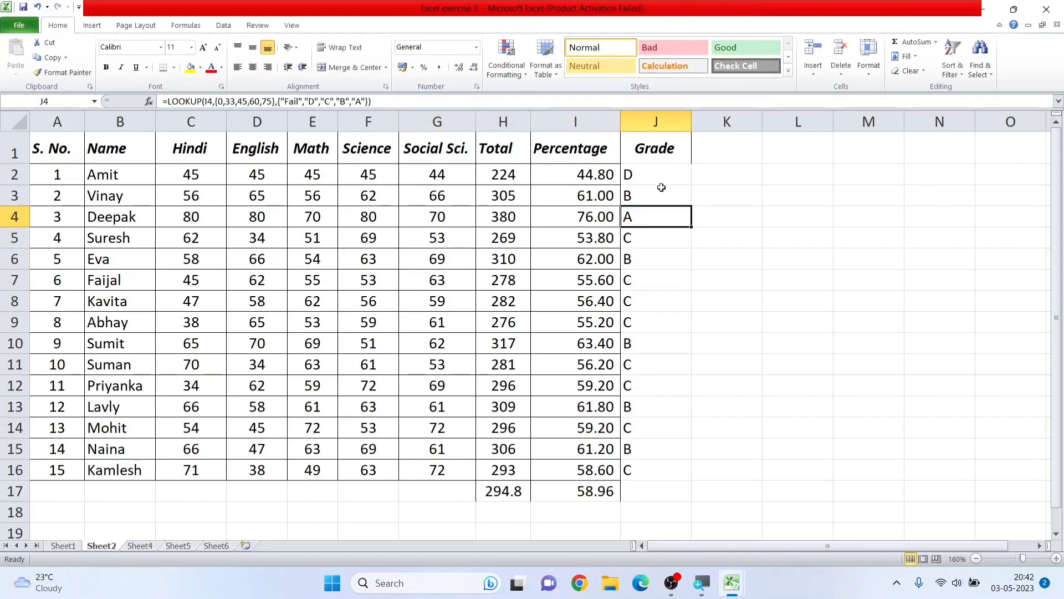
left_click(661, 175)
double_click(661, 176)
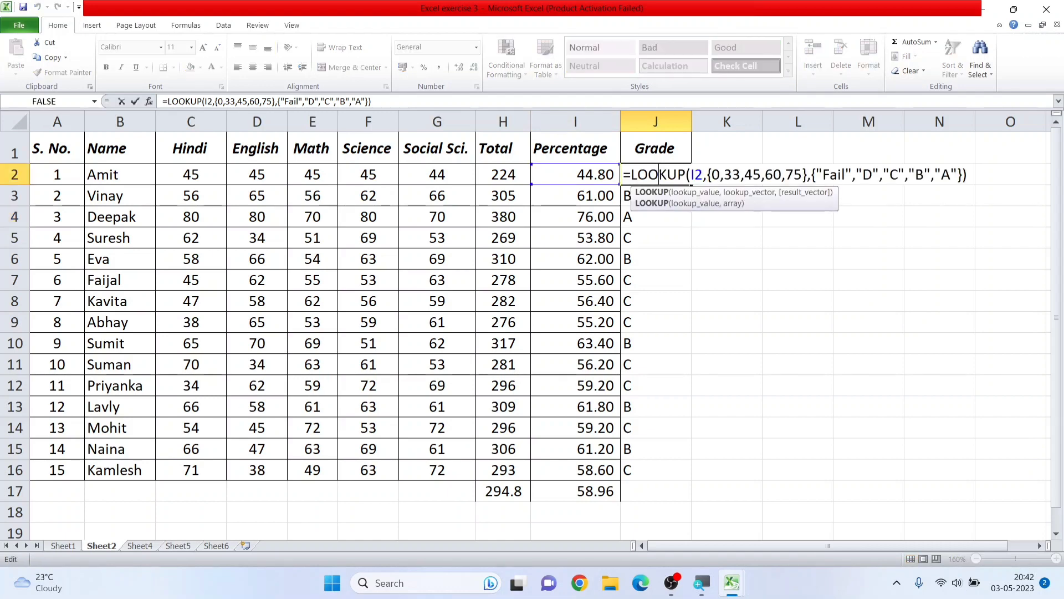
left_click_drag(624, 175, 966, 174)
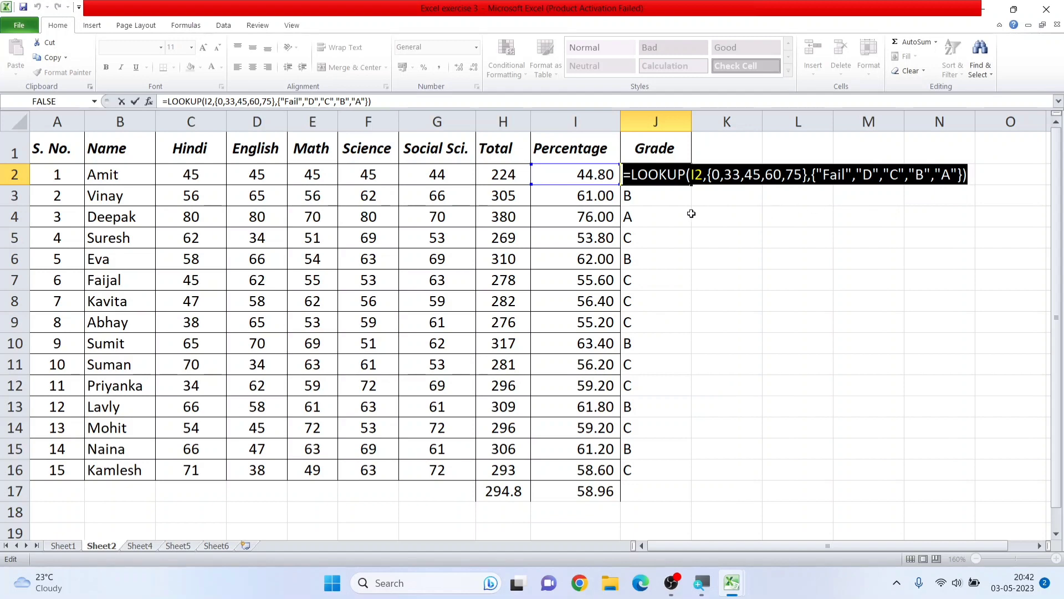
type("=")
left_click(677, 199)
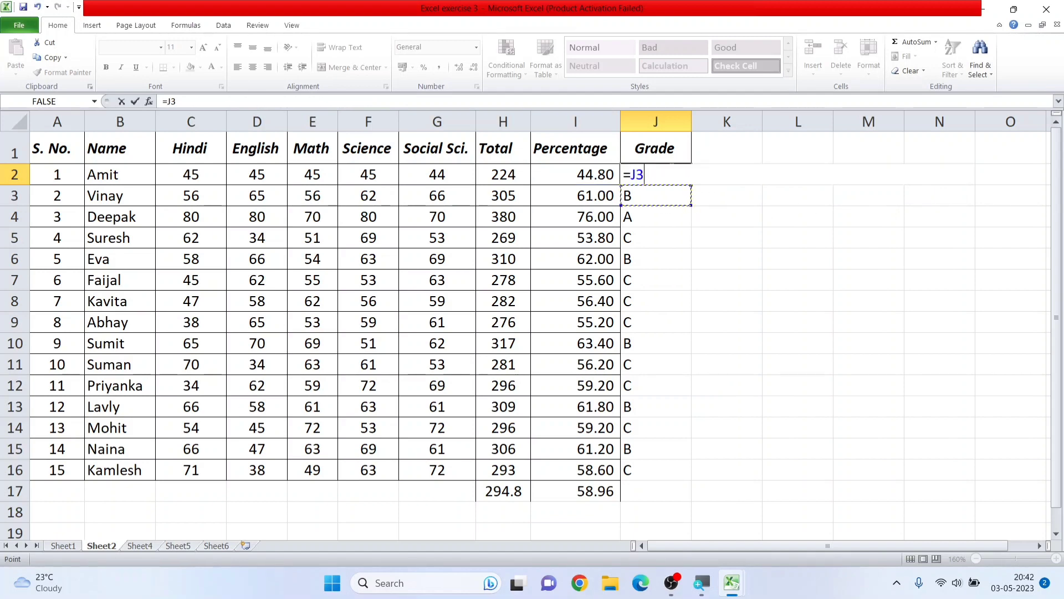
key("Escape")
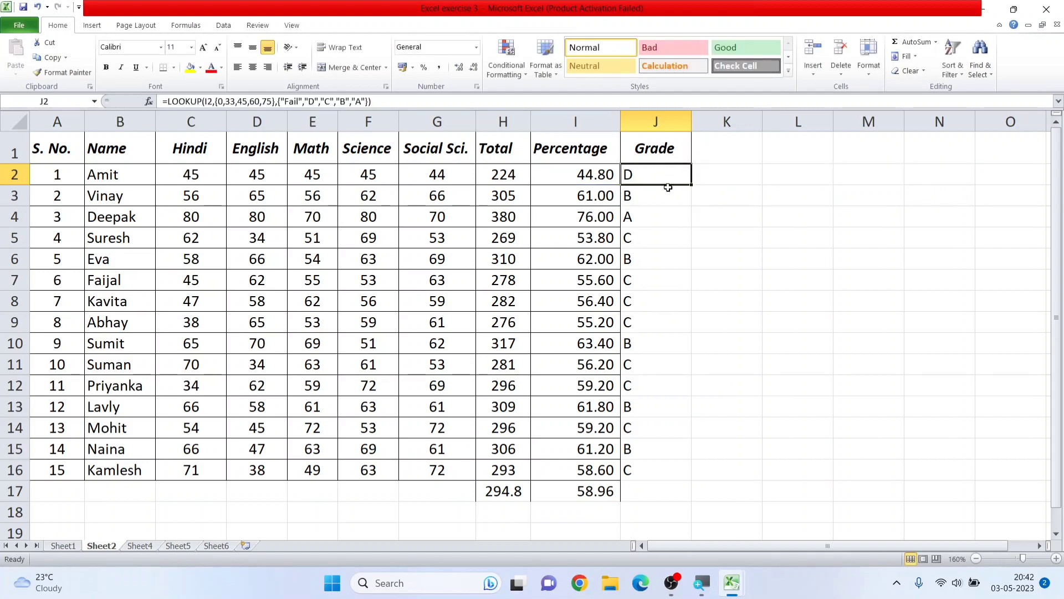
Autofit the width of the Grade column J to its contents.
key("Down")
double_click(691, 122)
left_click(654, 175)
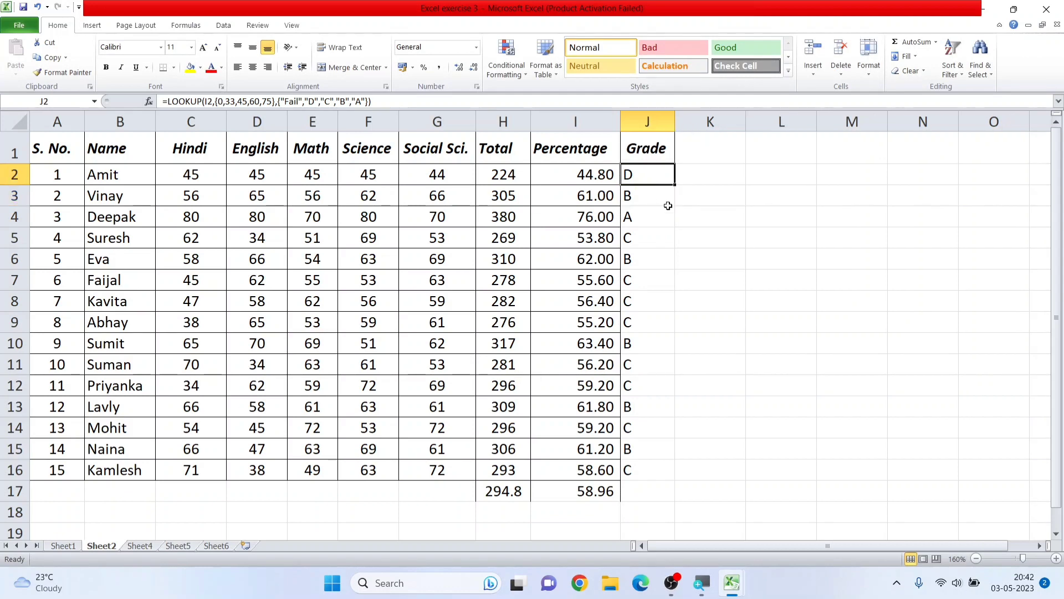
Apply All Borders to the grade cells J2 to J16.
left_click_drag(655, 176, 643, 467)
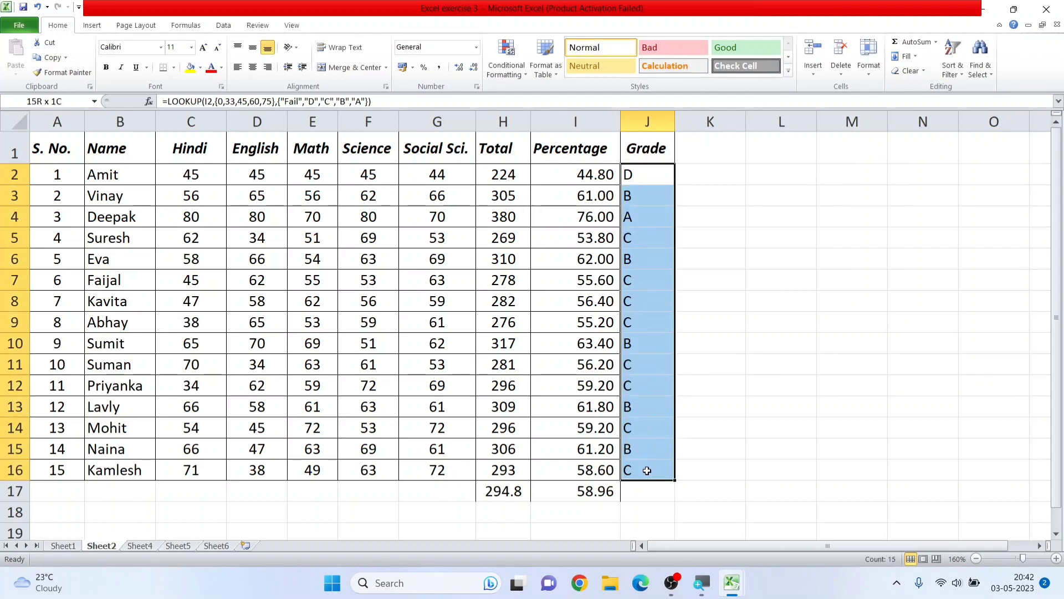
left_click(173, 67)
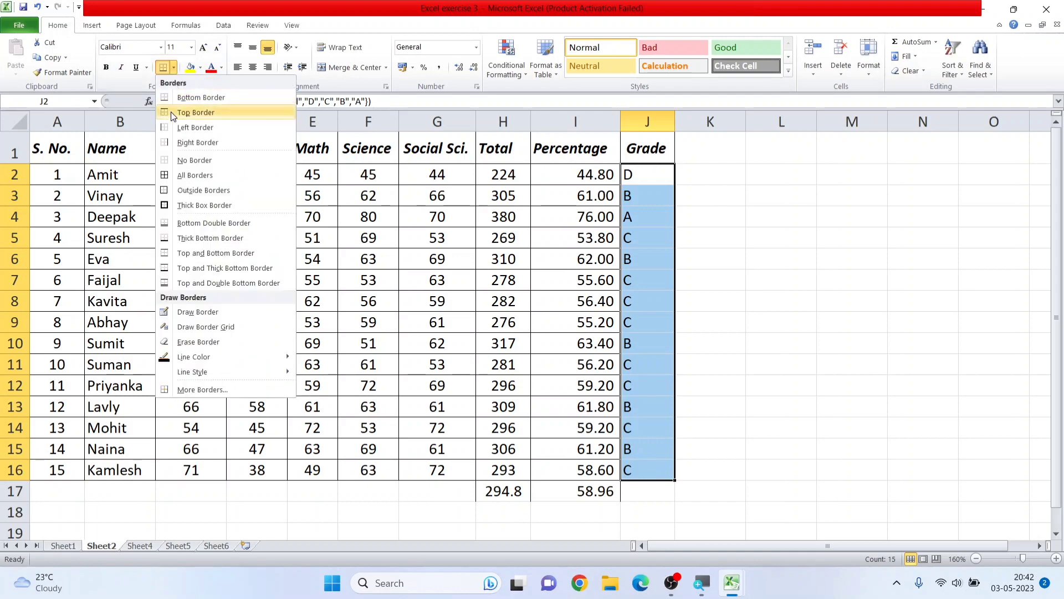
left_click(191, 174)
left_click(960, 233)
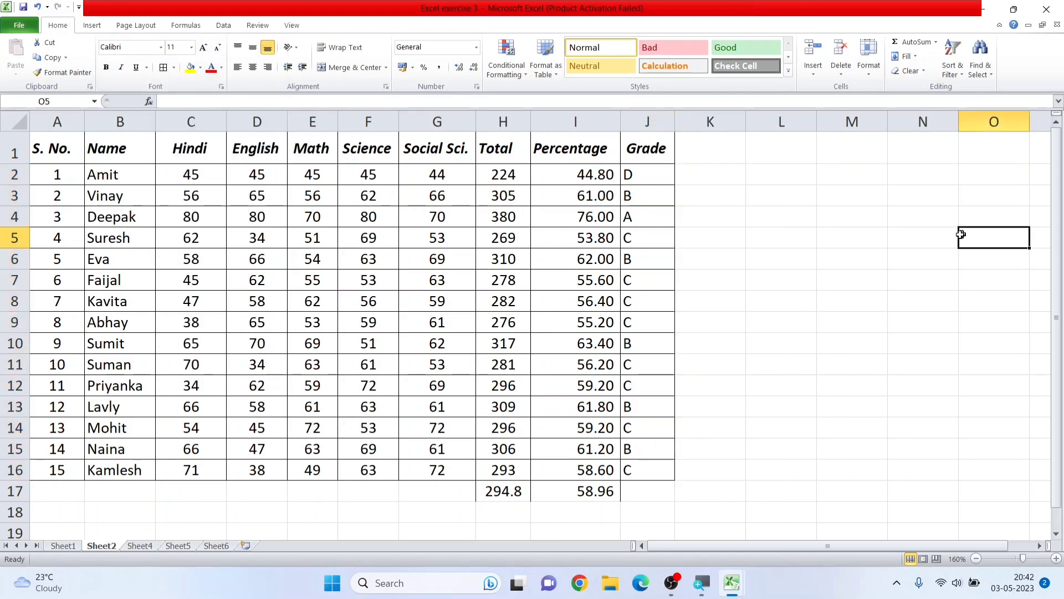
left_click(738, 221)
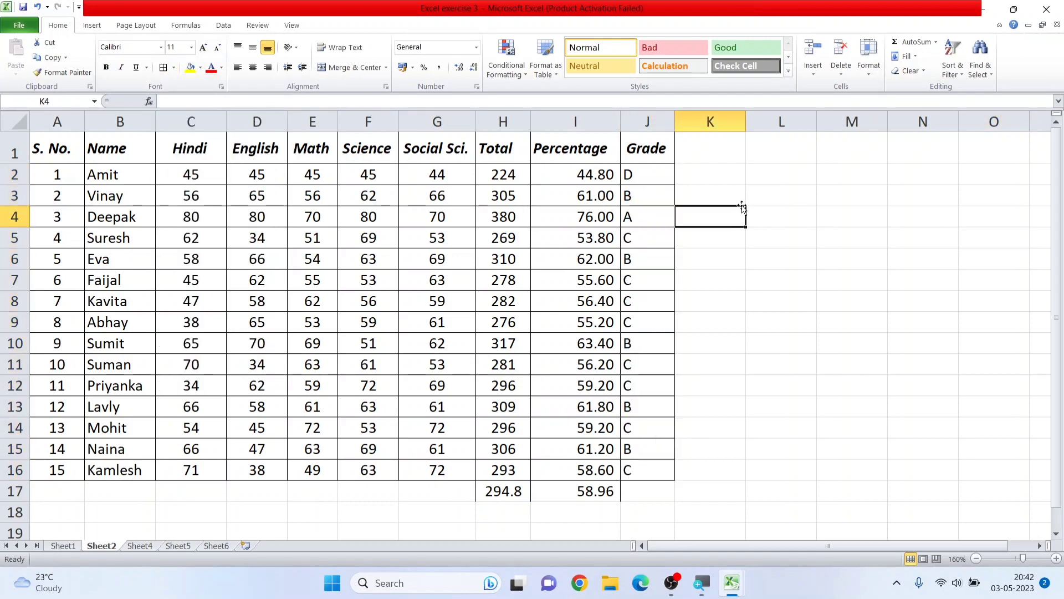
left_click(759, 173)
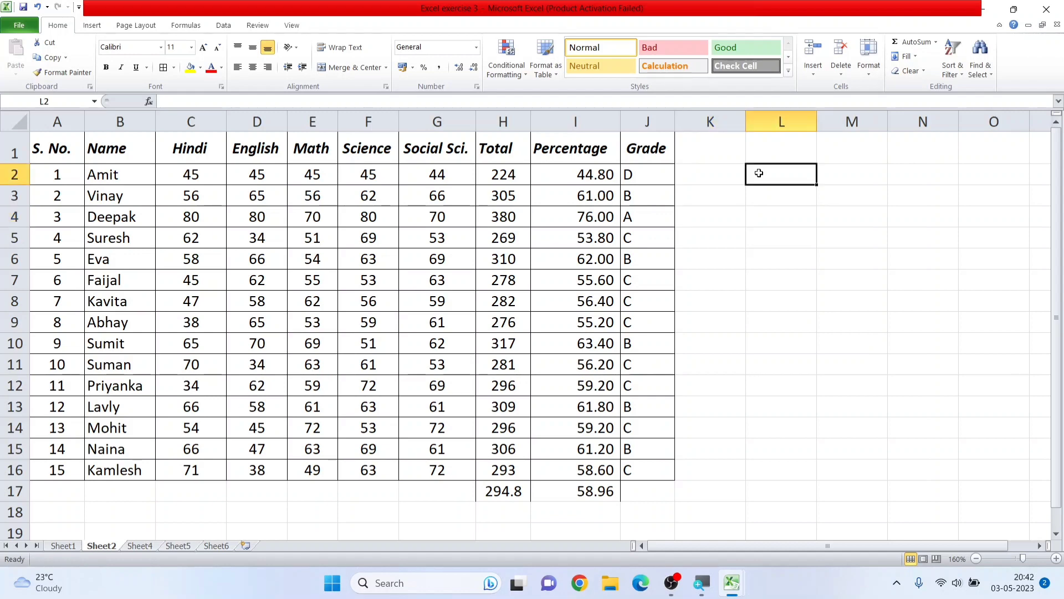
Change the heading in cell A1 to "R. No.".
left_click(49, 151)
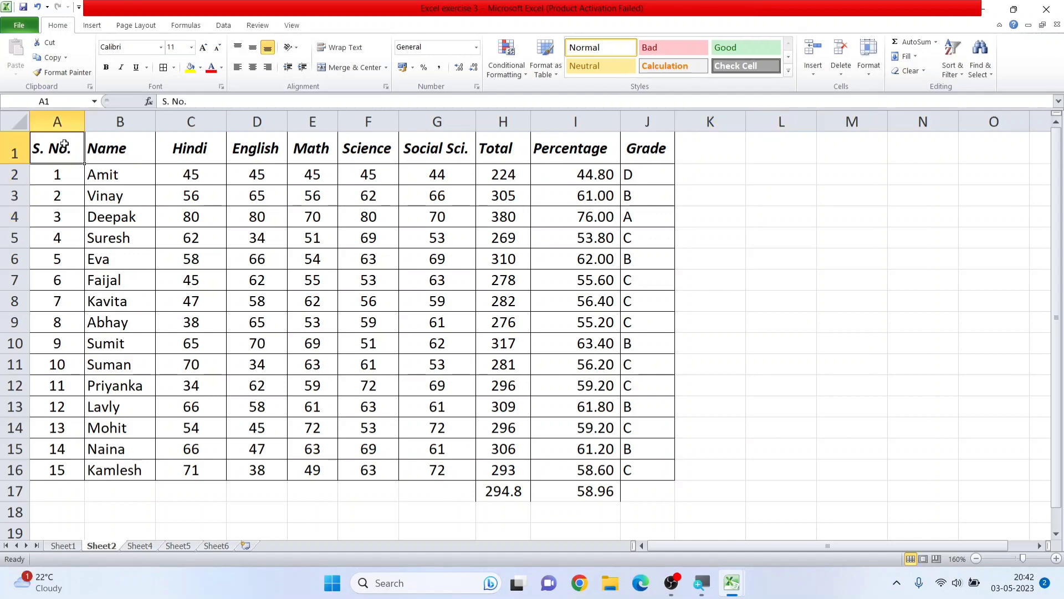
double_click(45, 148)
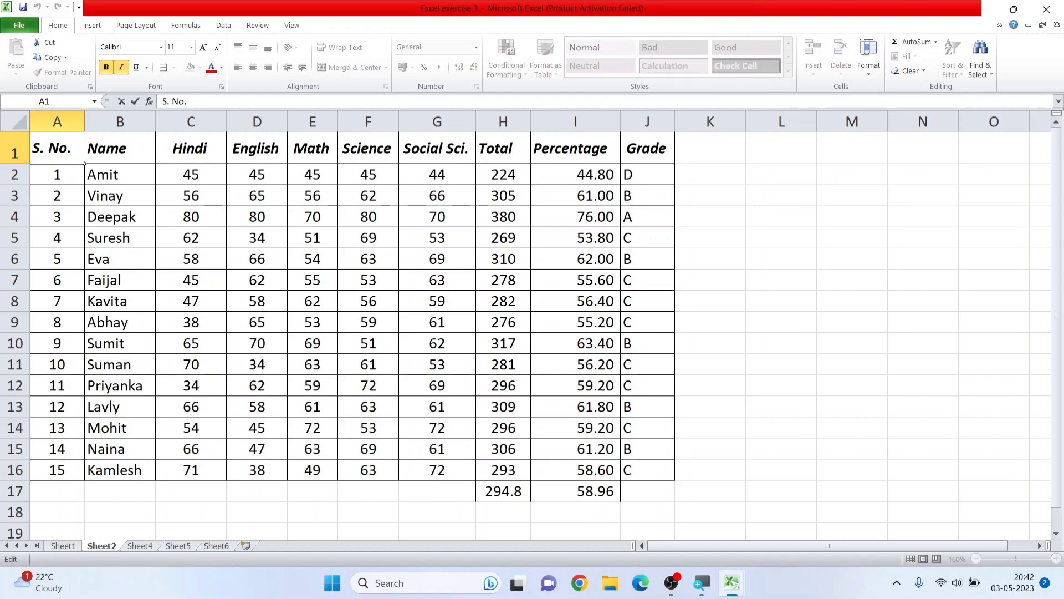
key("BackSpace")
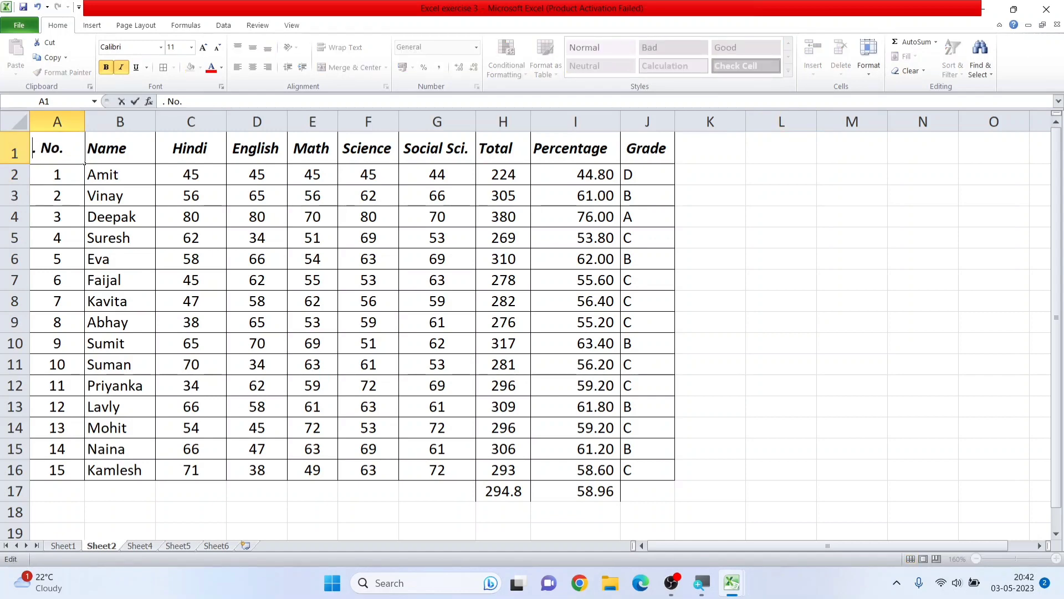
type("R")
key("Return")
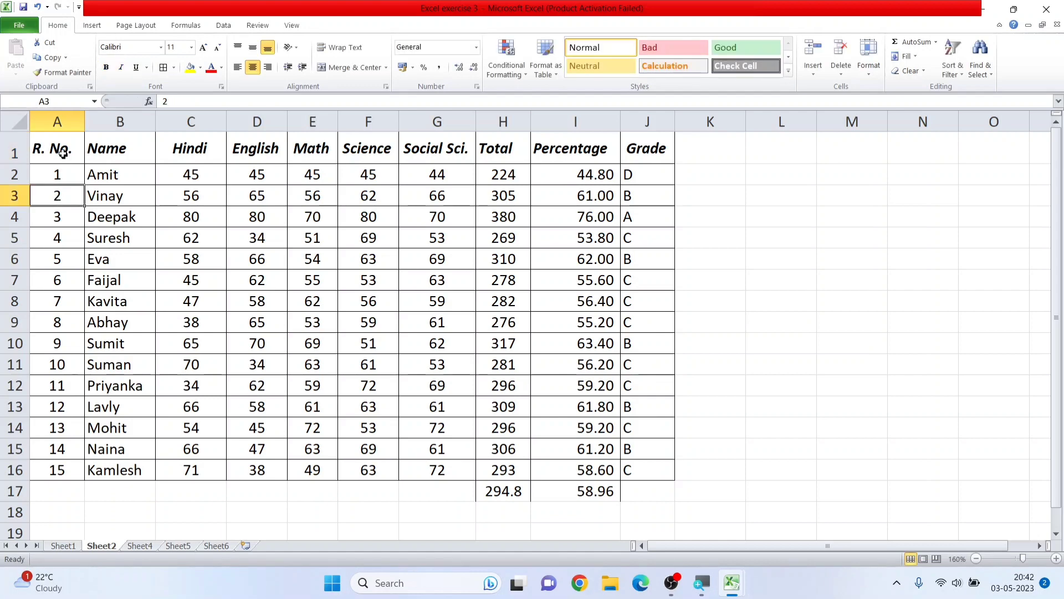
left_click(63, 120)
left_click_drag(62, 173, 60, 472)
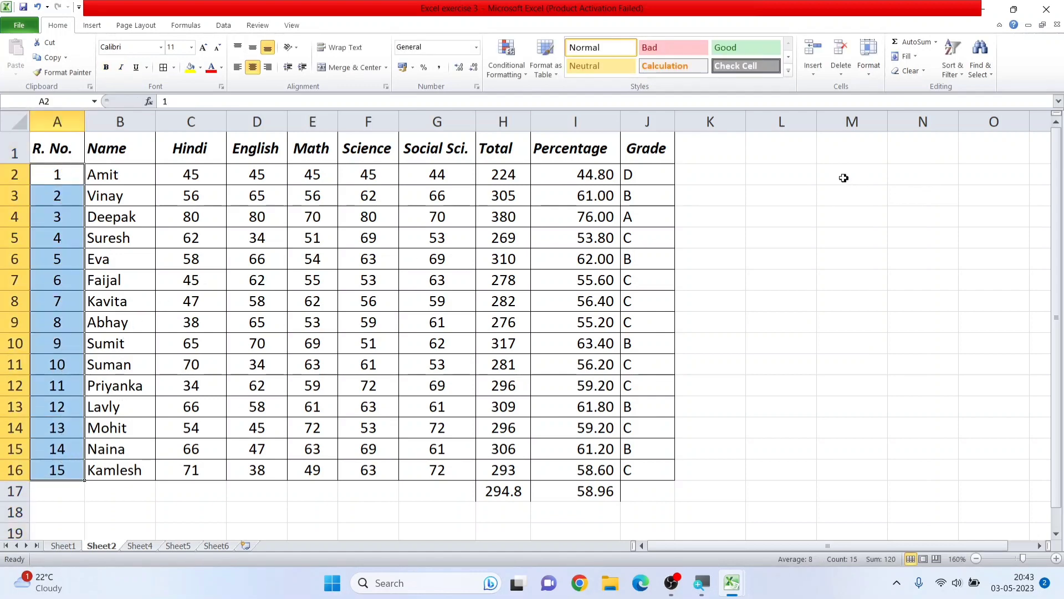
left_click(774, 176)
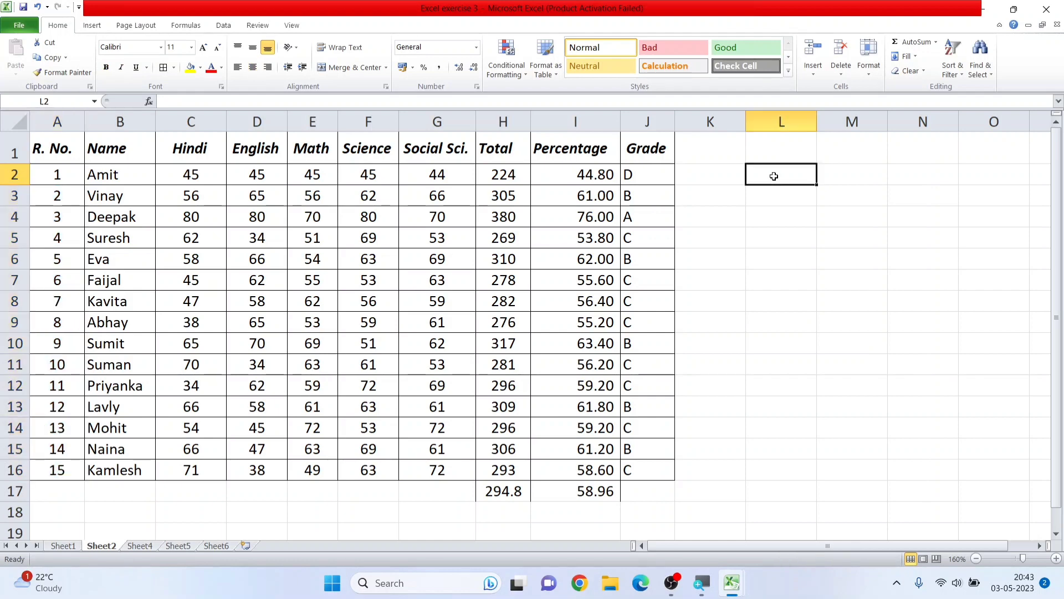
left_click(864, 175)
left_click_drag(778, 198, 857, 197)
left_click_drag(789, 222, 781, 363)
left_click(785, 222)
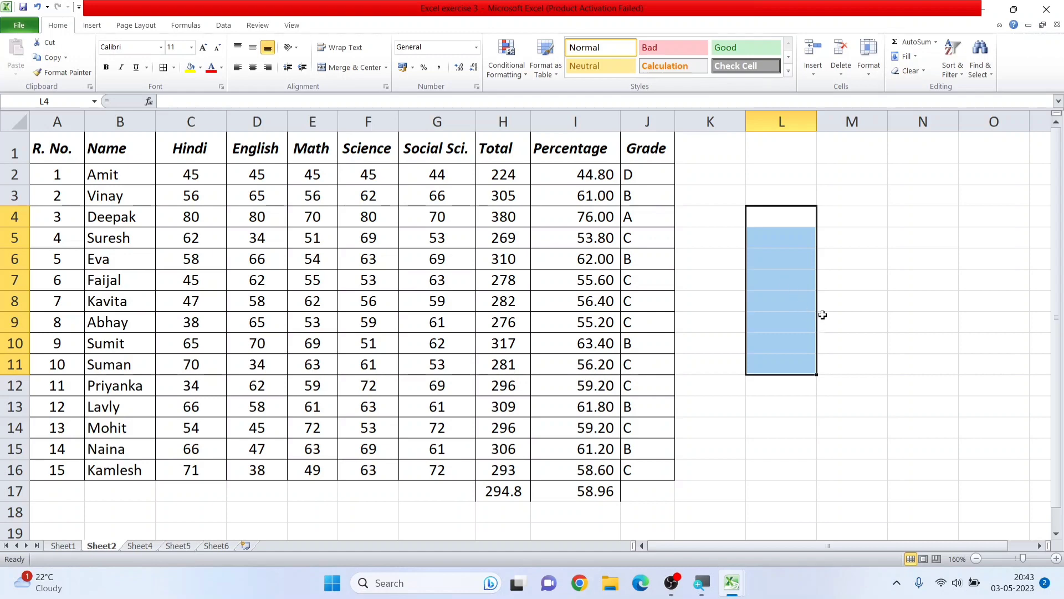
left_click(834, 349)
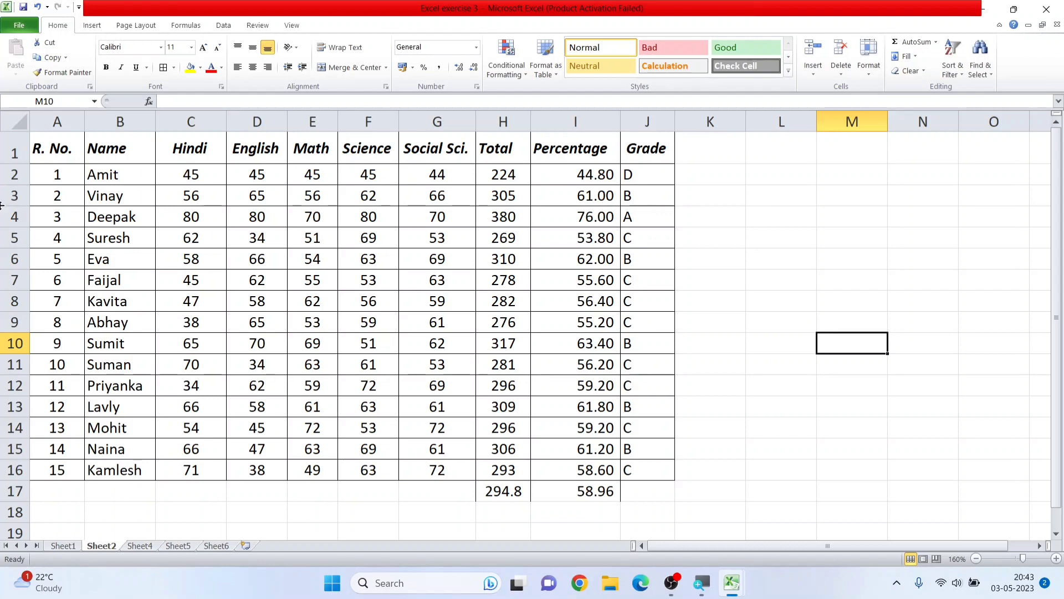
Copy the table headings A1 to J1 and paste them transposed as a vertical list starting at cell L1.
left_click_drag(65, 148, 649, 148)
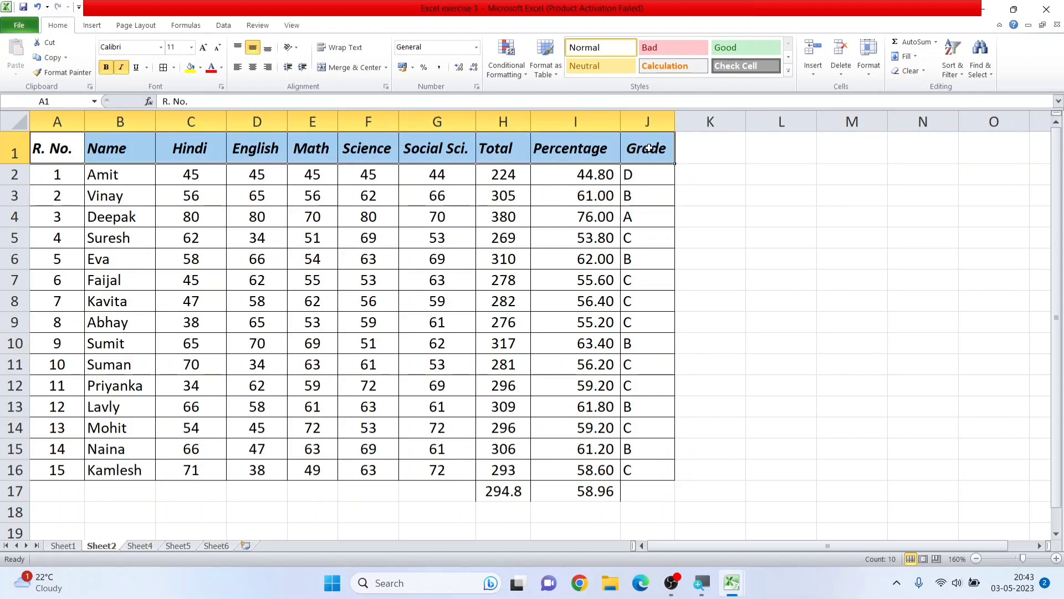
right_click(649, 148)
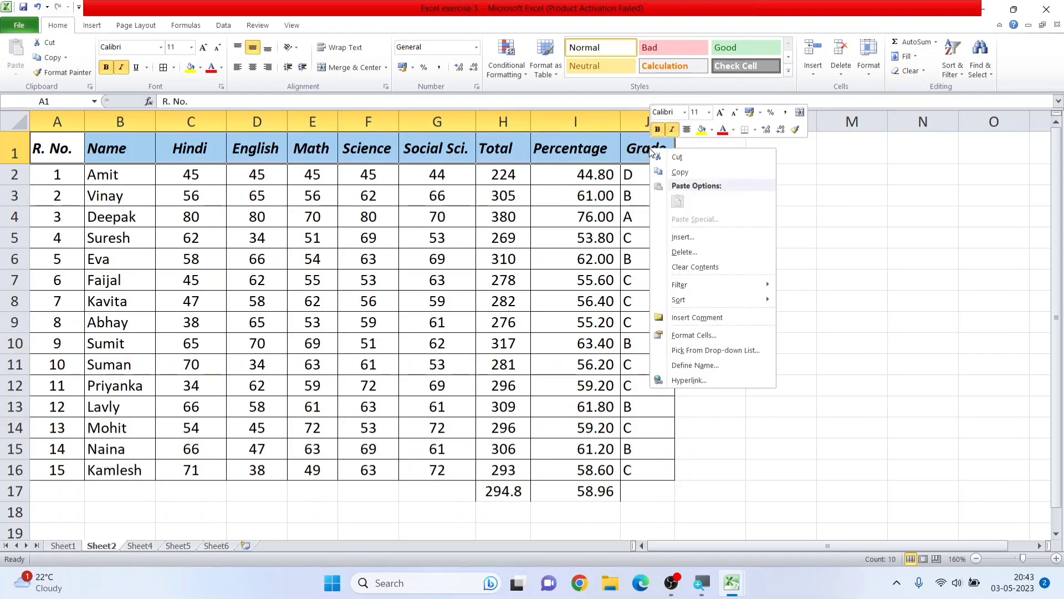
left_click(706, 175)
left_click(777, 151)
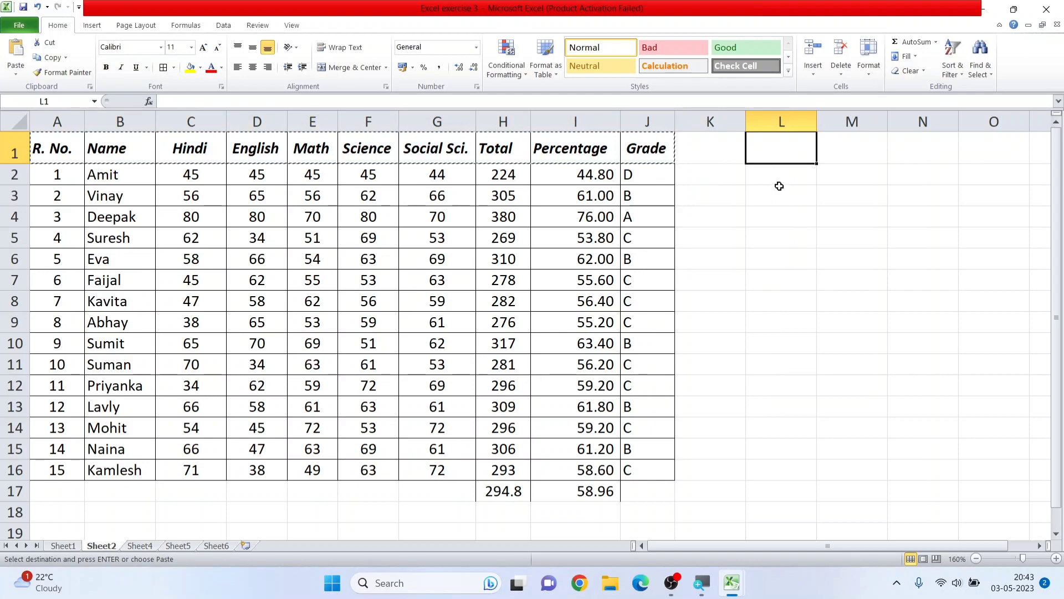
right_click(785, 155)
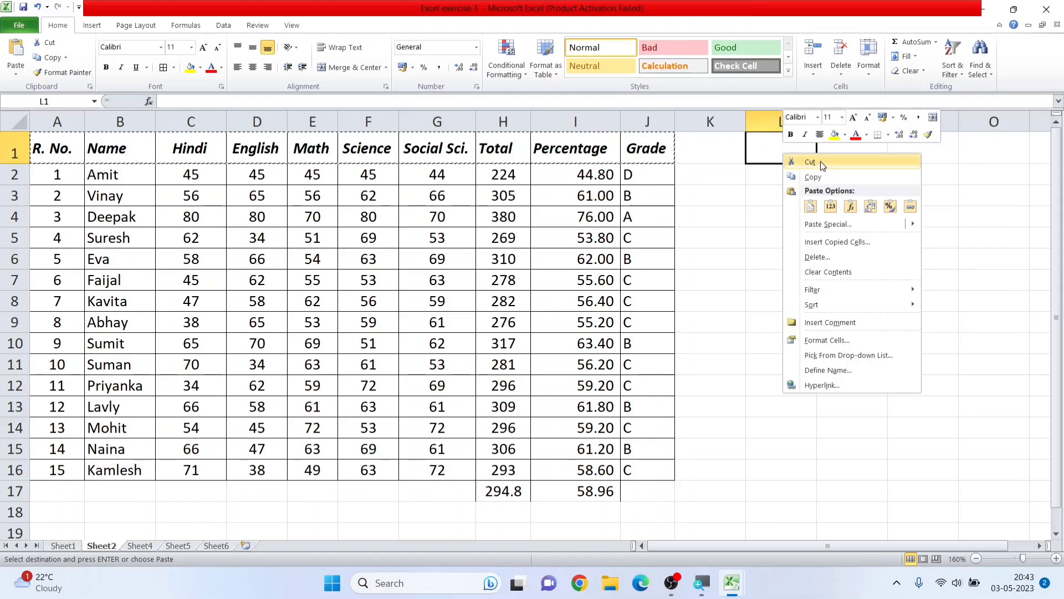
left_click(871, 207)
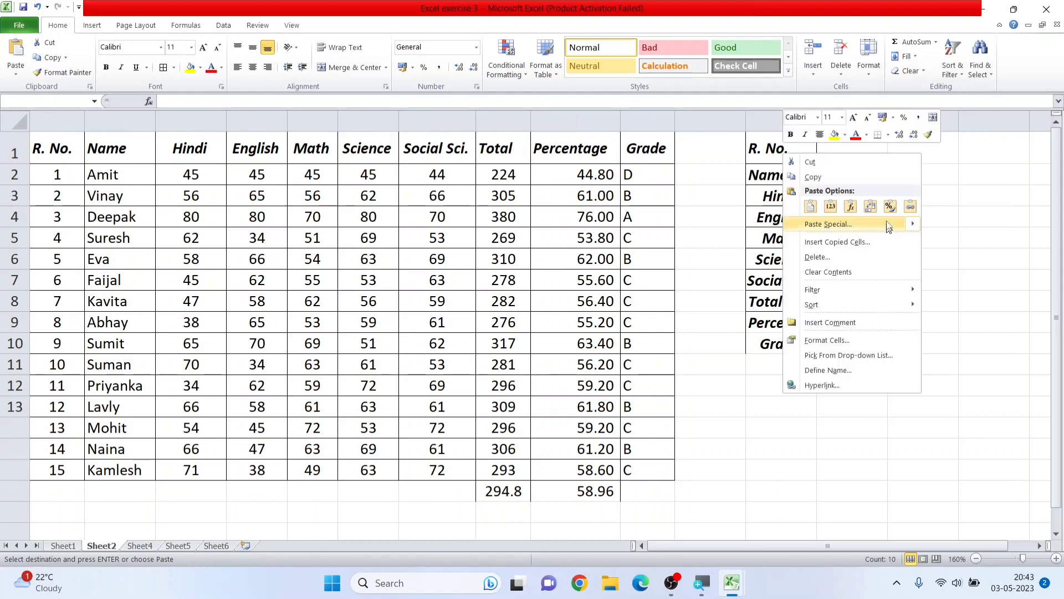
left_click(874, 207)
left_click(808, 214)
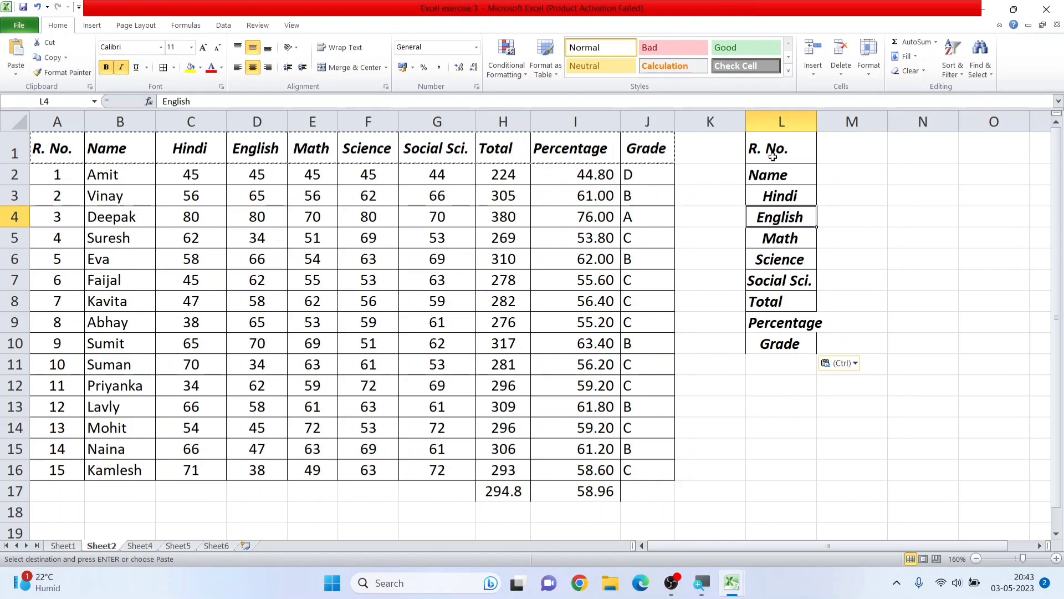
Left-align the transposed headings in L1 to L10.
left_click_drag(772, 151, 766, 345)
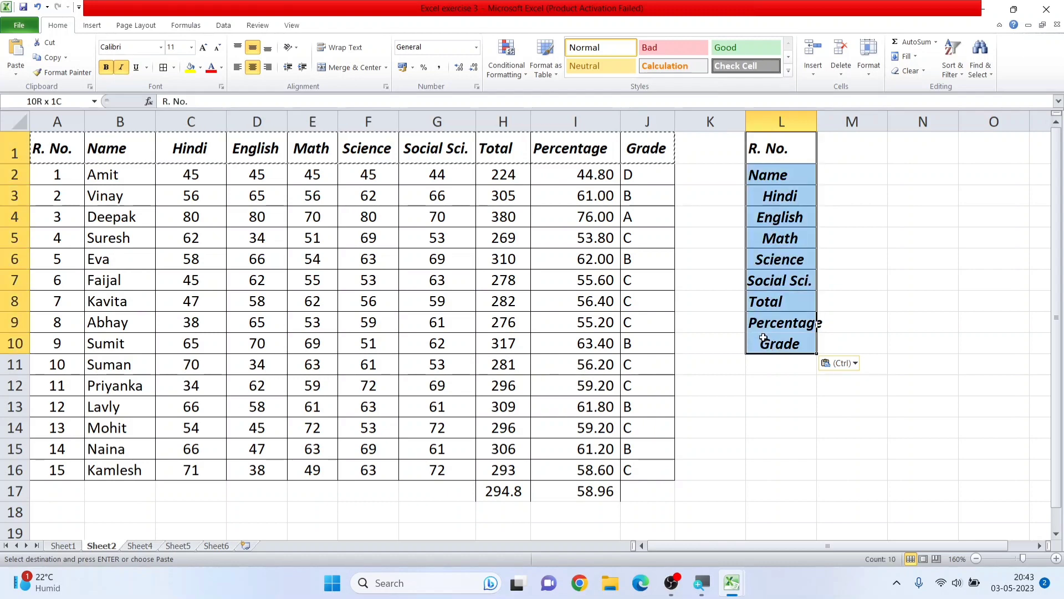
left_click(236, 66)
left_click(869, 151)
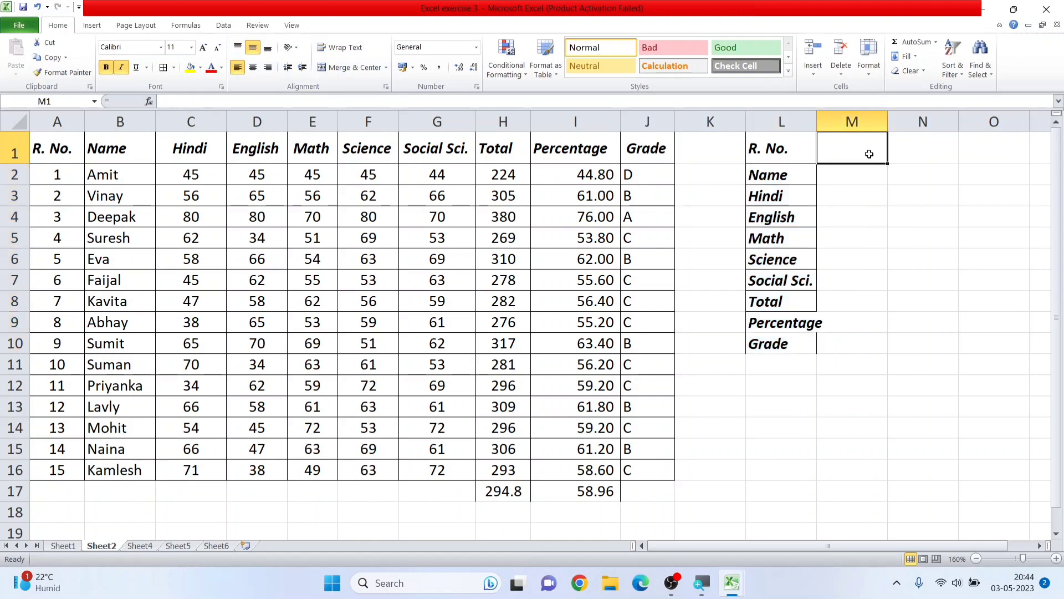
Apply All Borders to the empty cells M1 to M10 beside the transposed headings.
left_click_drag(843, 152, 845, 342)
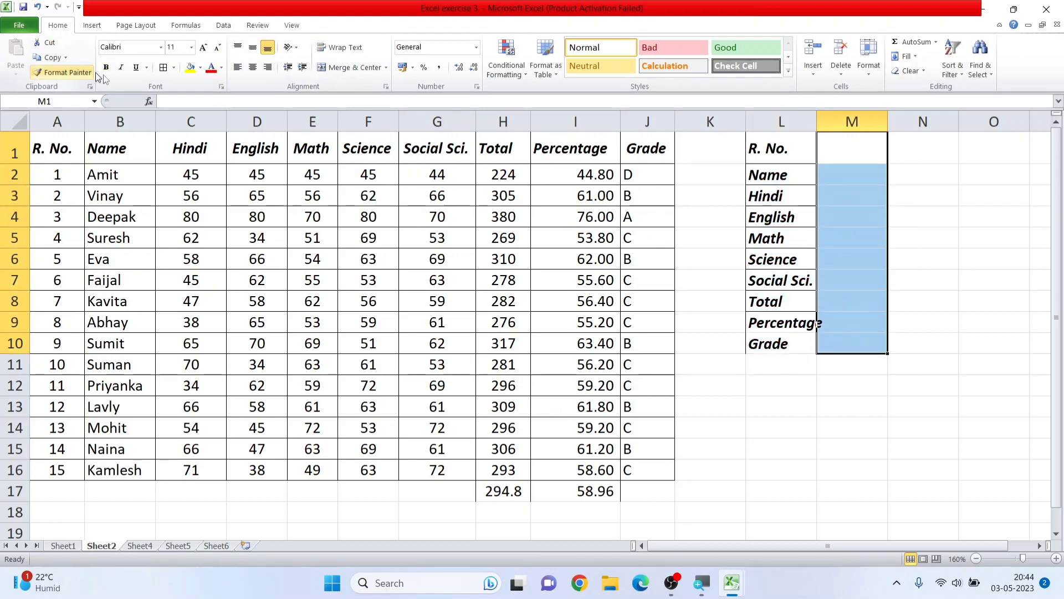
left_click(793, 184)
left_click(867, 146)
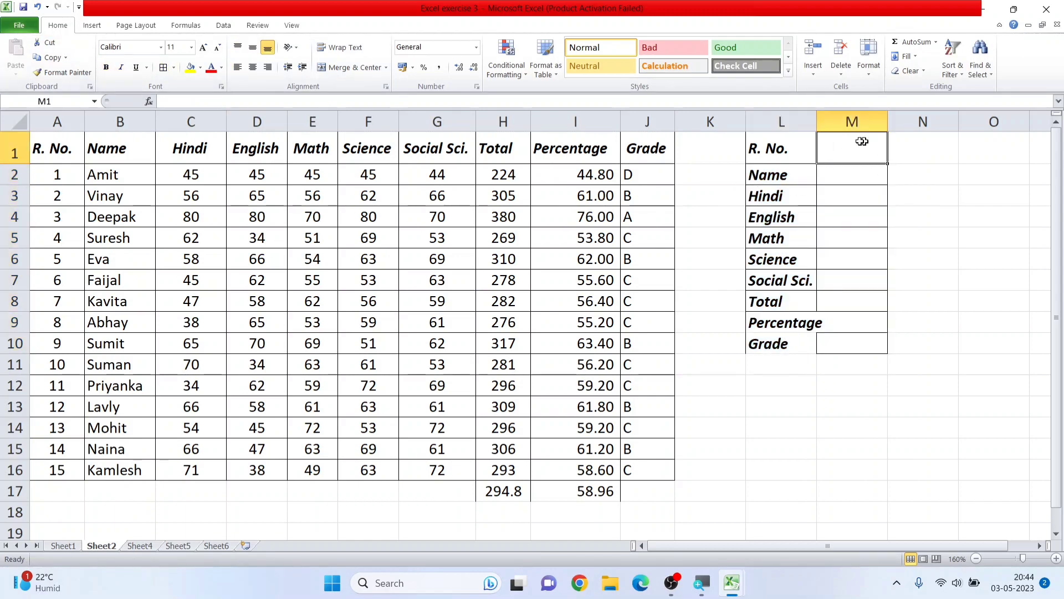
left_click_drag(855, 179, 865, 333)
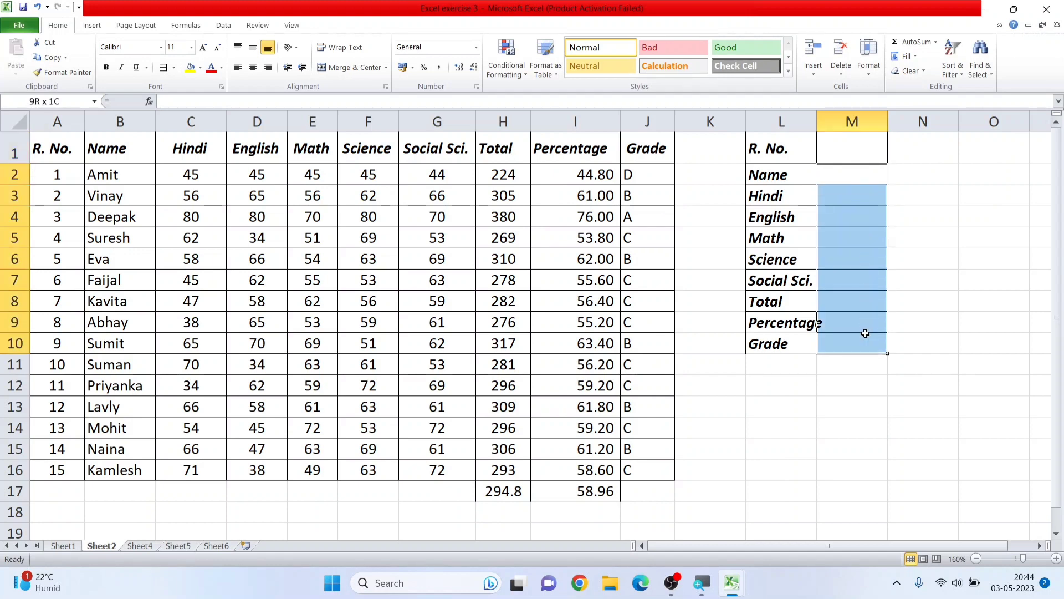
Widen column L so that the Percentage label fits inside its cell.
left_click_drag(817, 122, 836, 122)
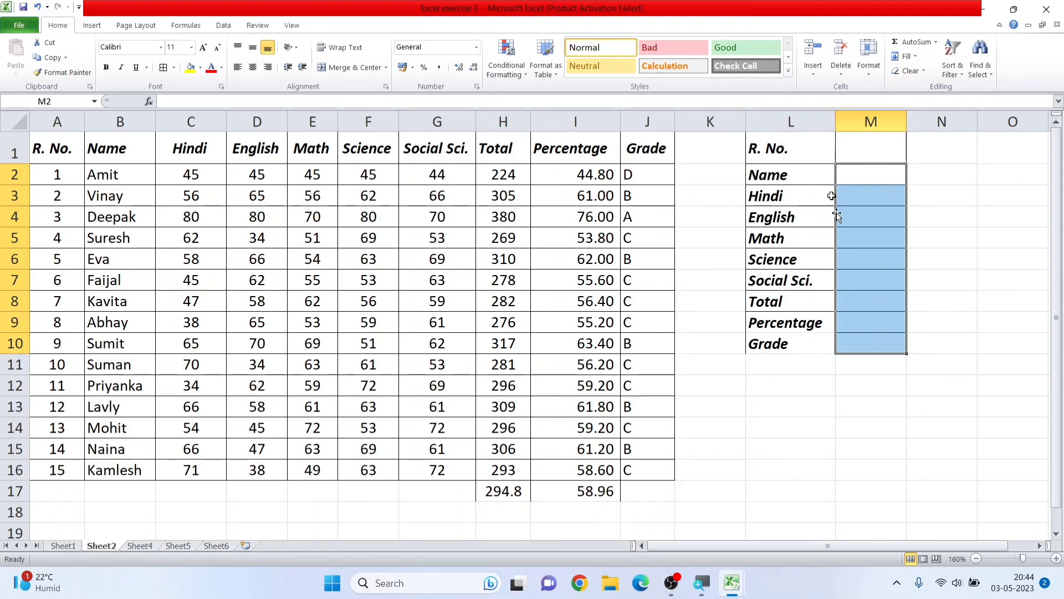
left_click(865, 259)
left_click(867, 138)
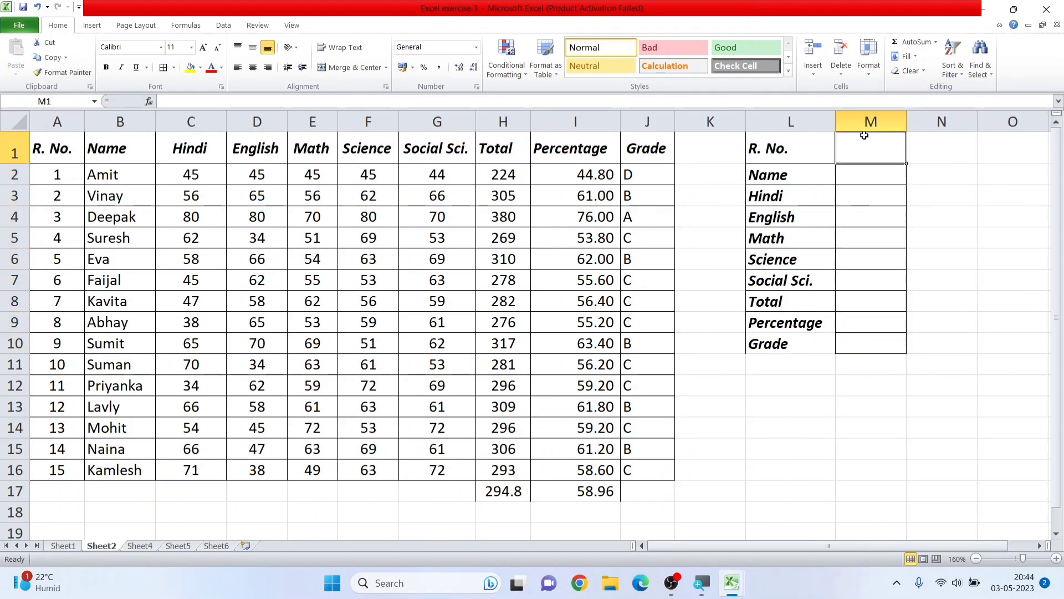
left_click(851, 183)
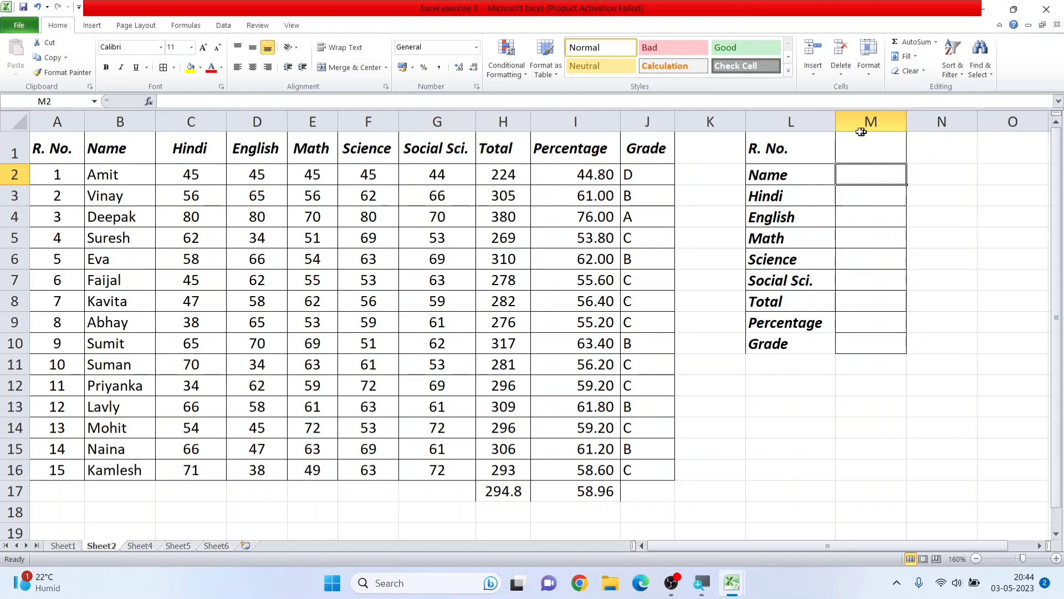
left_click(800, 149)
left_click(857, 150)
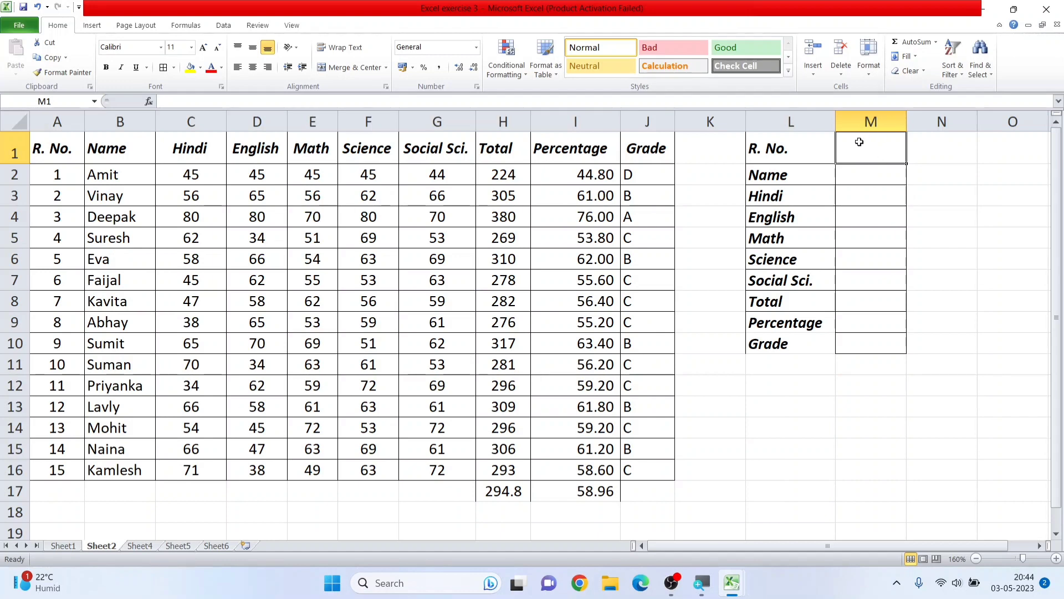
Apply All Borders to the Percentage and Grade label cells L9 to L10.
left_click_drag(865, 182, 814, 344)
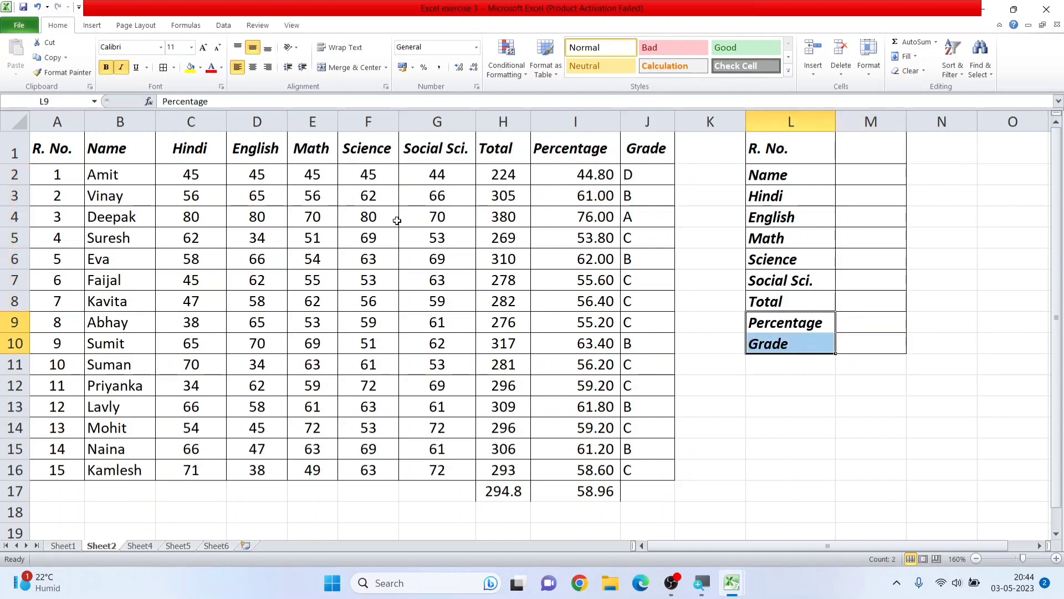
left_click(874, 156)
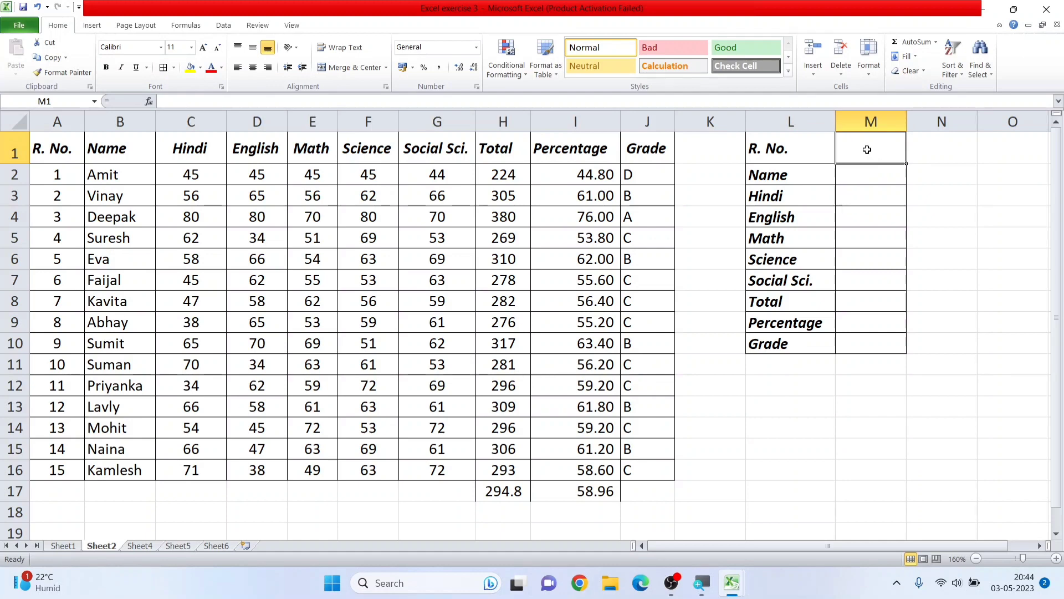
Enter the formula =LOOKUP(M1,A1:B16) in M2 to fetch the student's name for the roll number in M1.
left_click(868, 174)
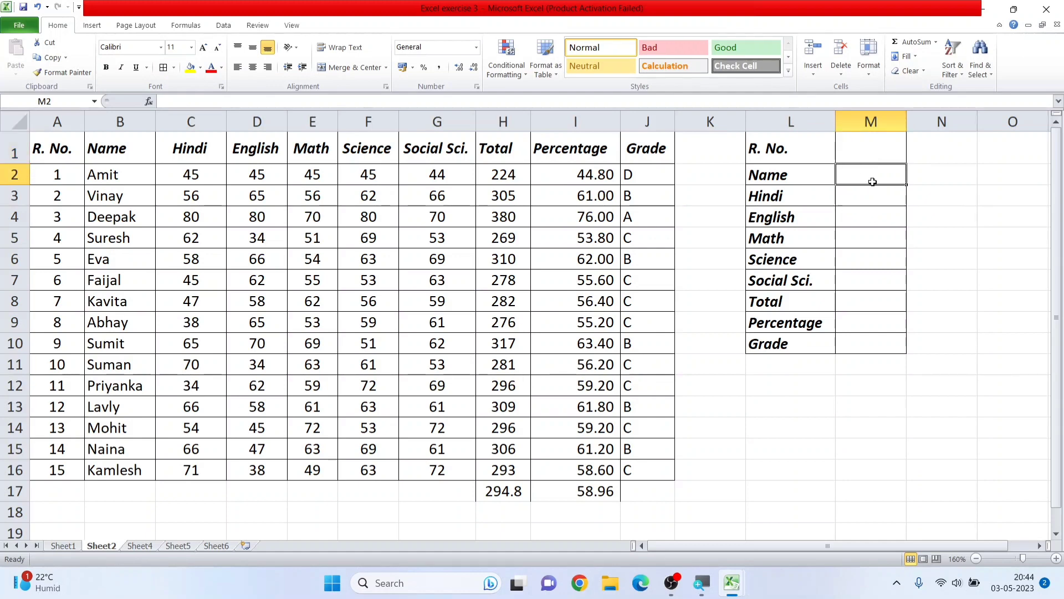
type("=")
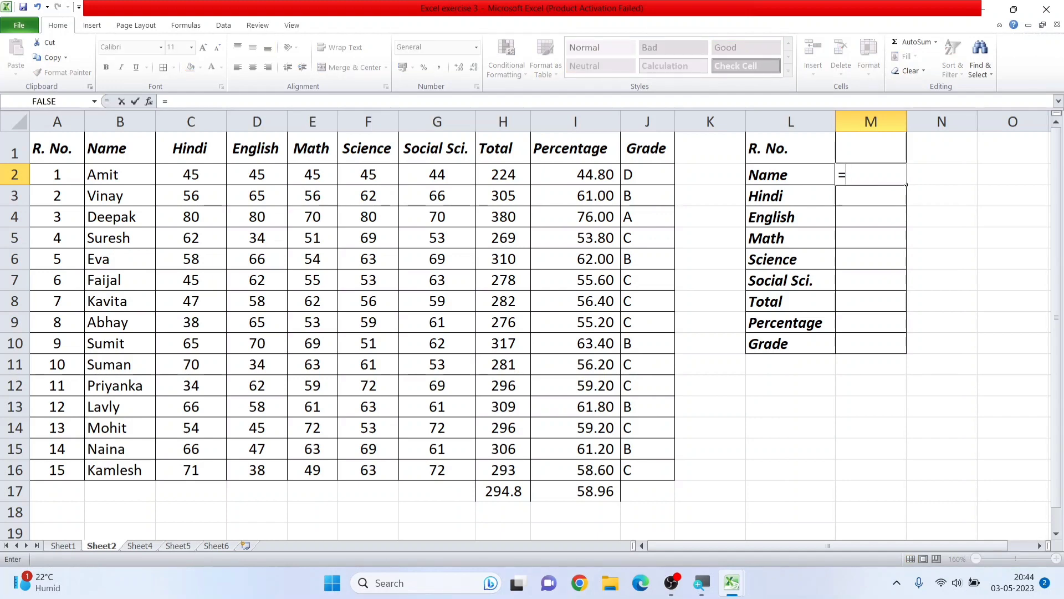
type("lookup(")
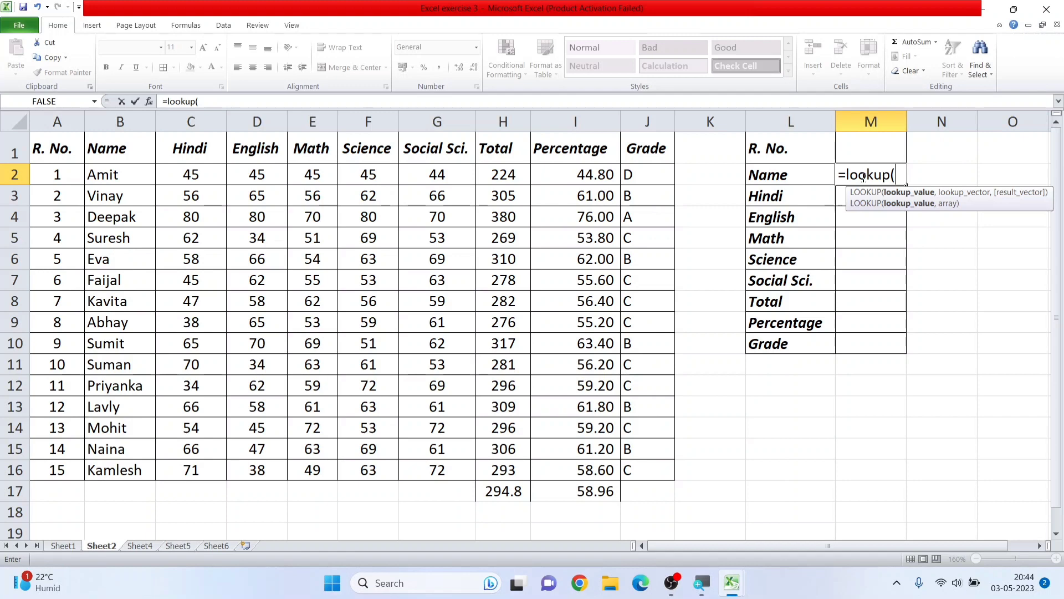
left_click(876, 150)
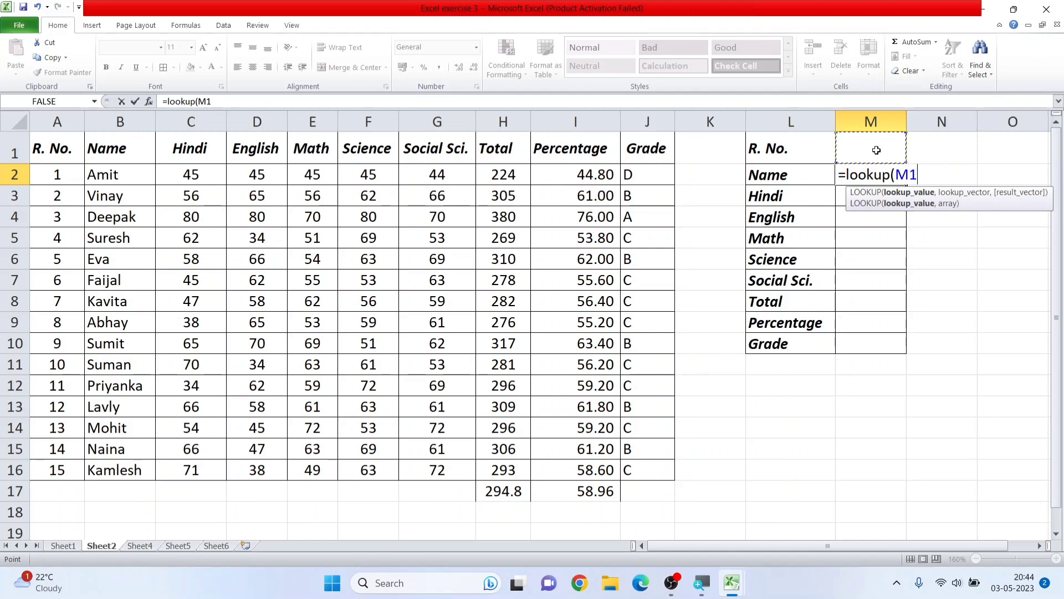
type(",")
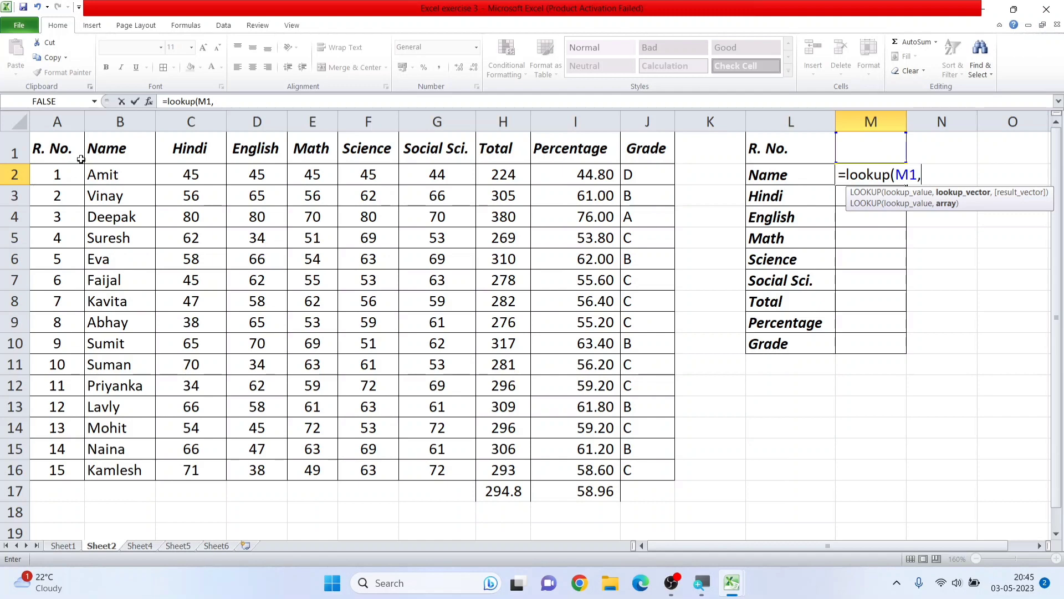
left_click_drag(44, 148, 111, 480)
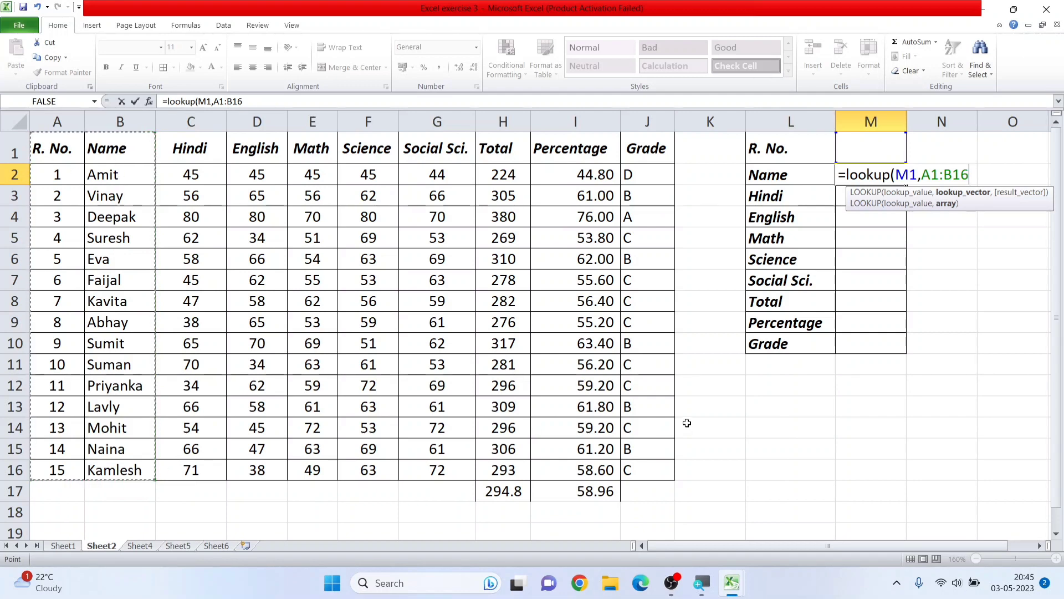
type(")")
key("Return")
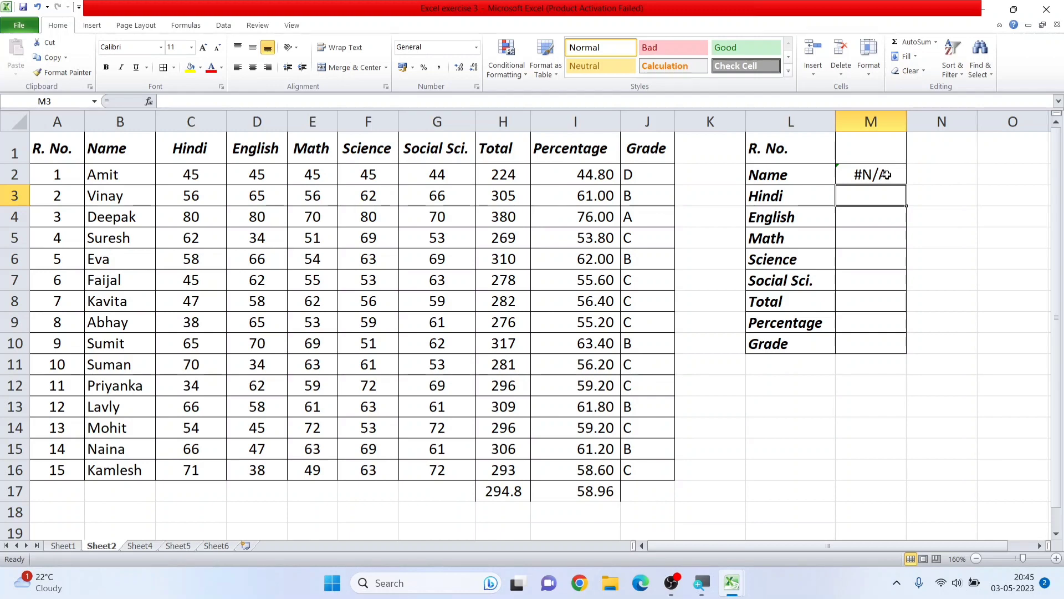
left_click(890, 146)
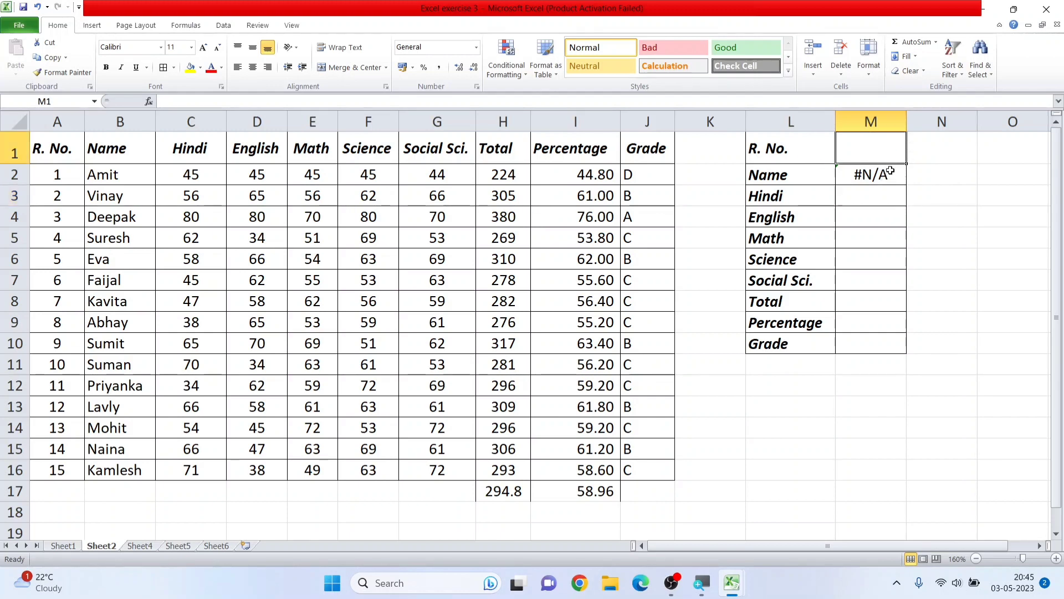
Review the lookup value M1 and the array A1:B16 in the formula of cell M2.
double_click(889, 172)
left_click_drag(907, 175, 929, 175)
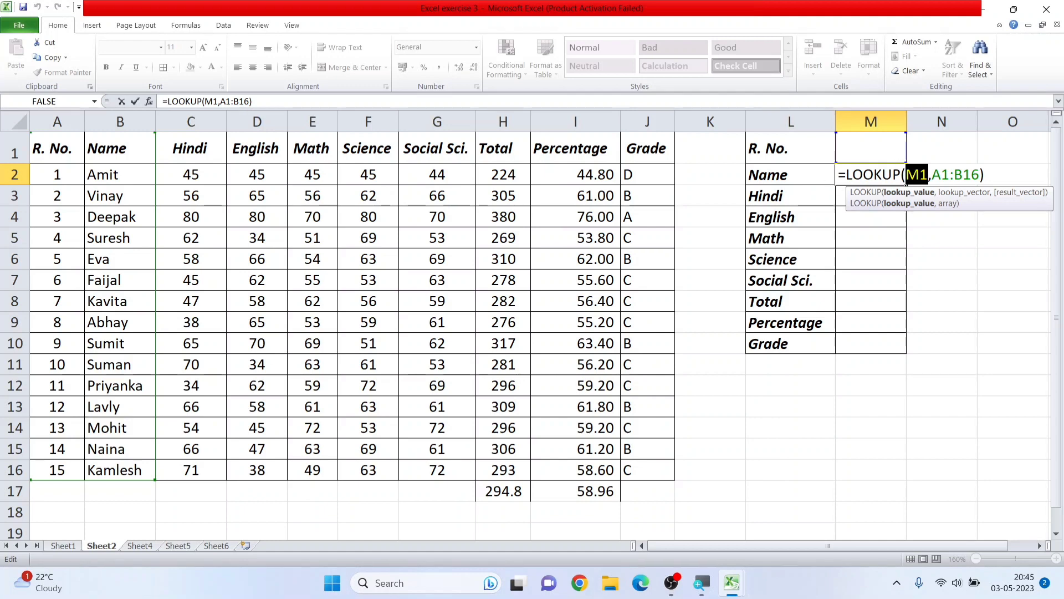
left_click_drag(933, 175, 979, 177)
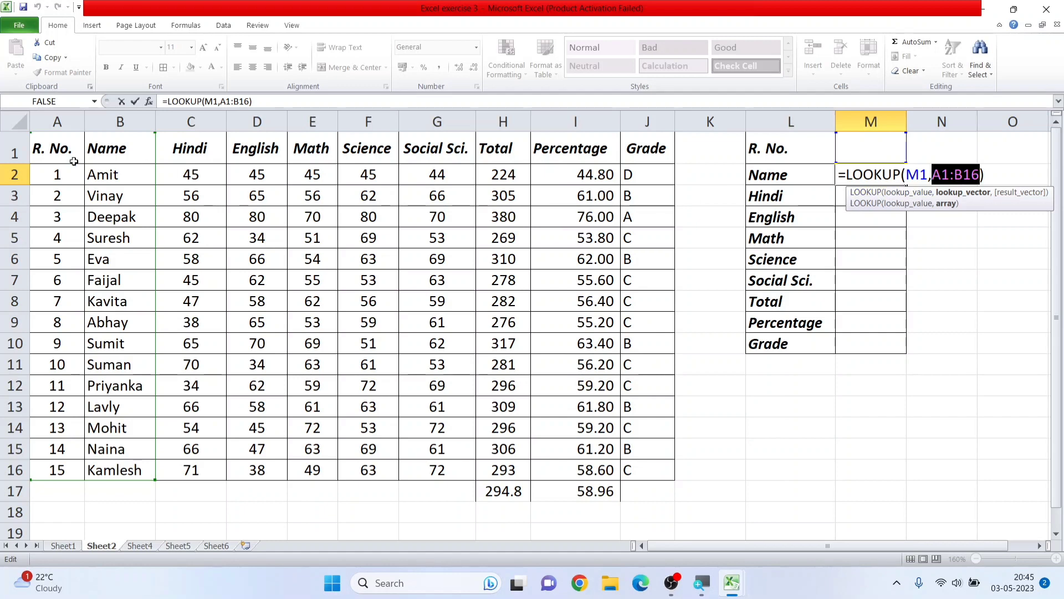
left_click_drag(56, 148, 114, 480)
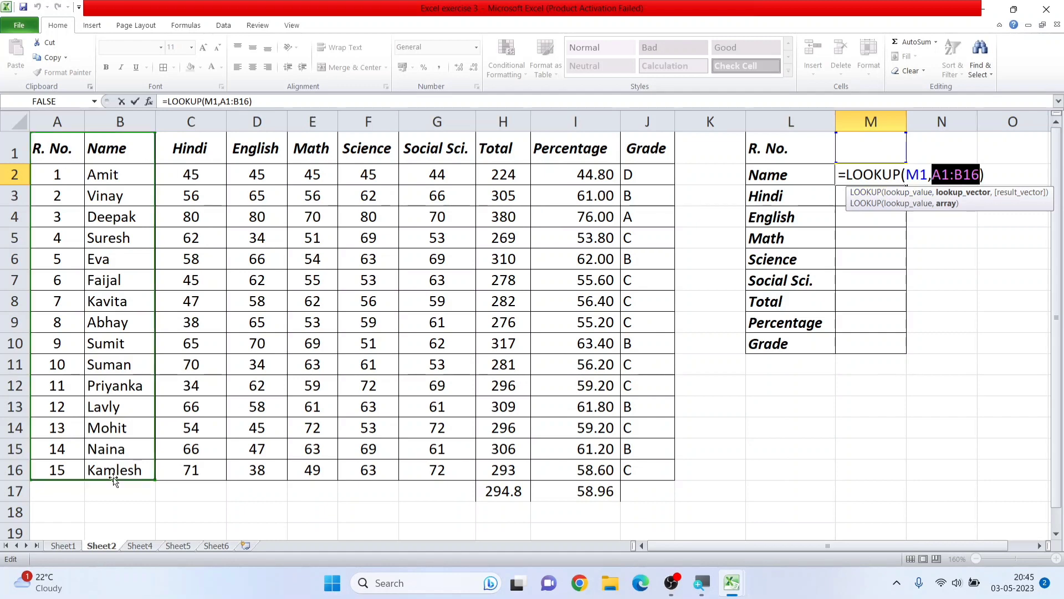
key("Return")
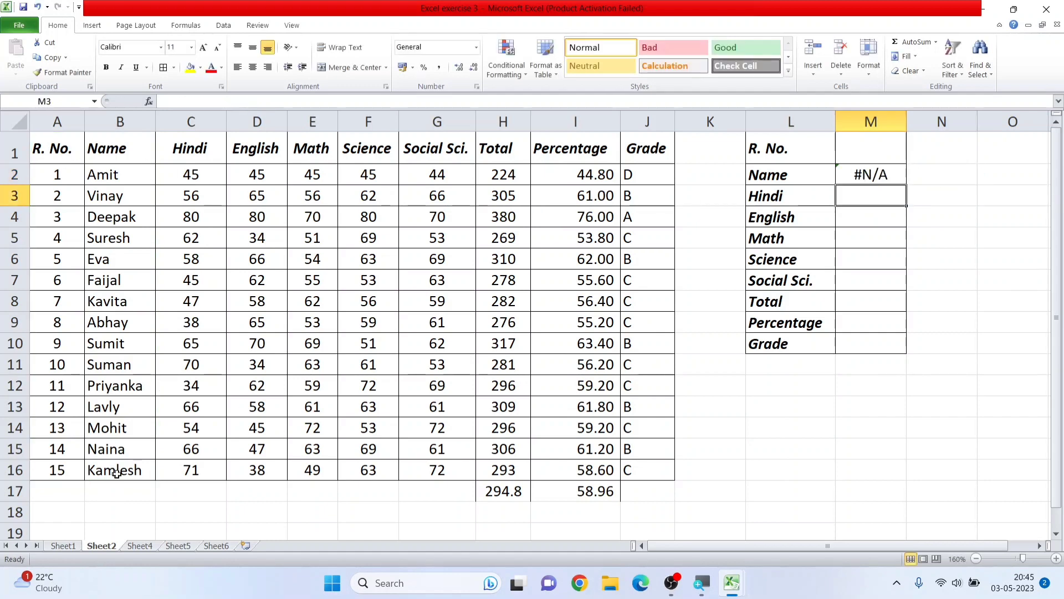
Test the name lookup by entering roll number 1 in M1 and comparing M2 with the matching table row.
left_click(892, 145)
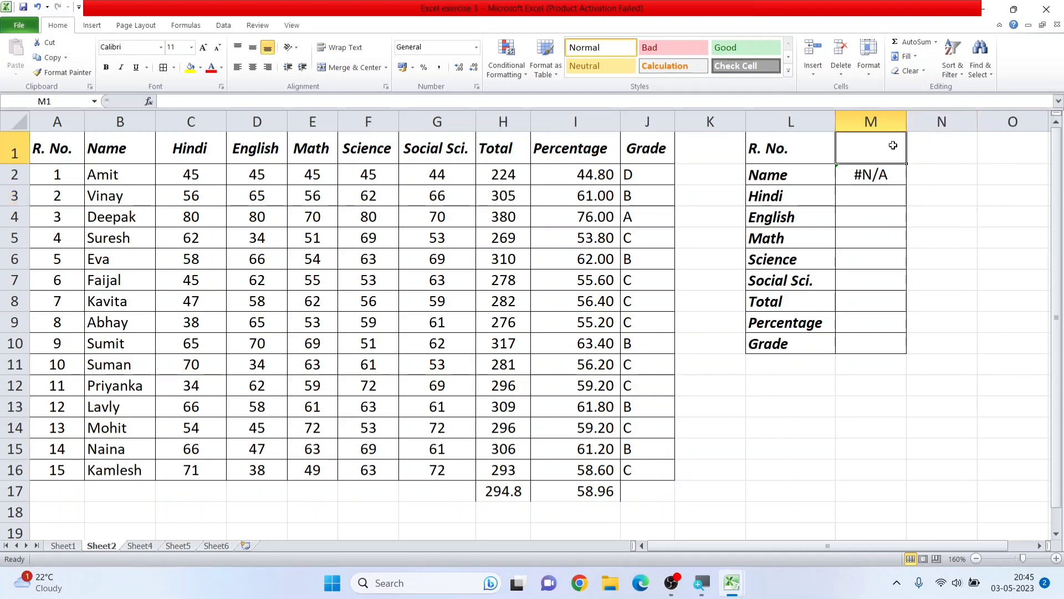
type("1")
key("Return")
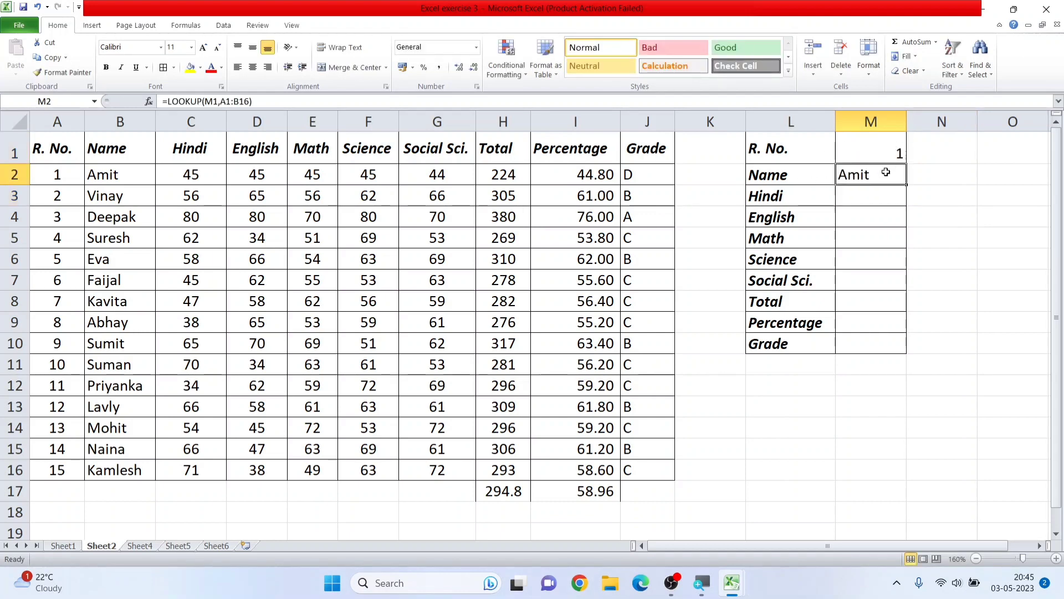
left_click_drag(69, 178, 108, 178)
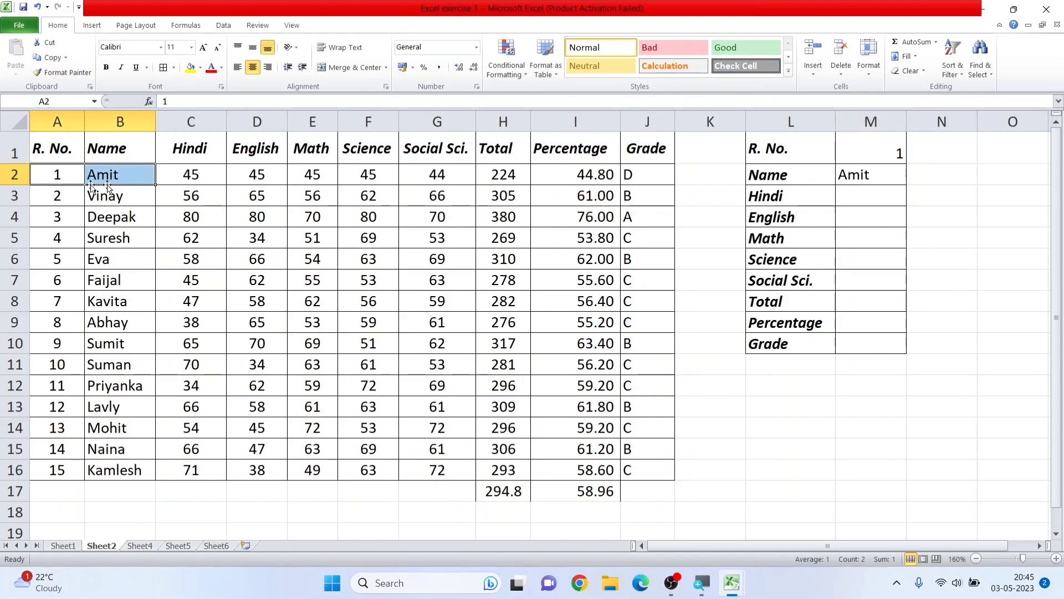
left_click(852, 177)
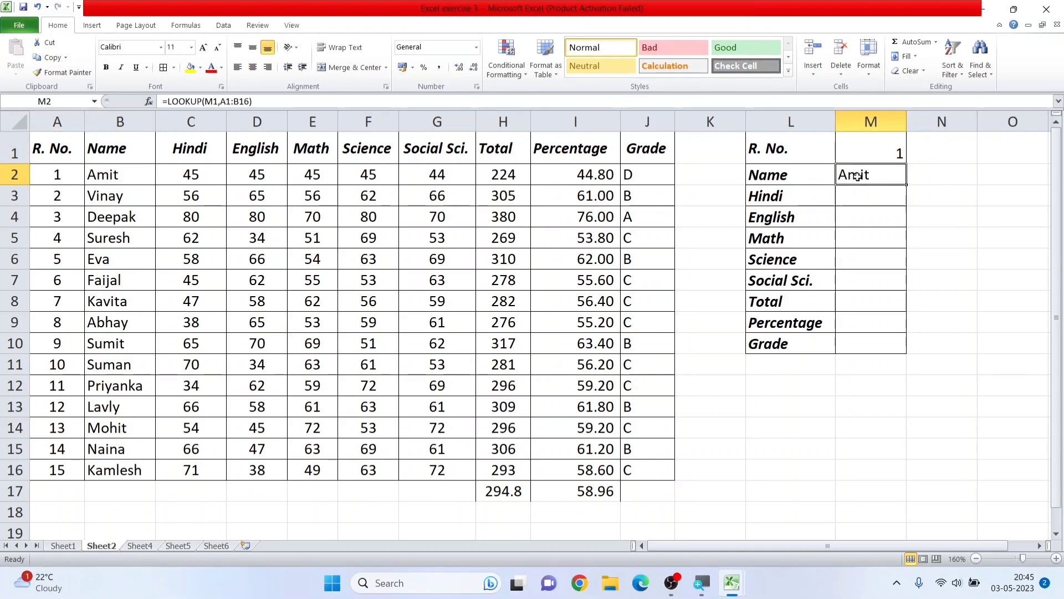
Enter the formula =LOOKUP(M1,A1:C16) in M3 to fetch the Hindi marks.
left_click(860, 200)
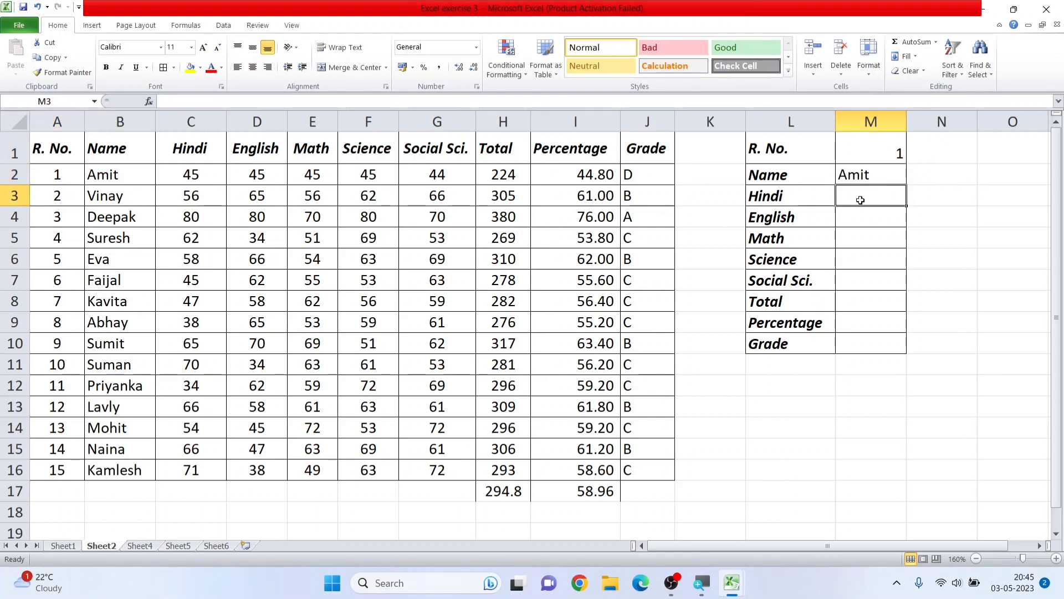
left_click(827, 197)
left_click(868, 196)
type("=")
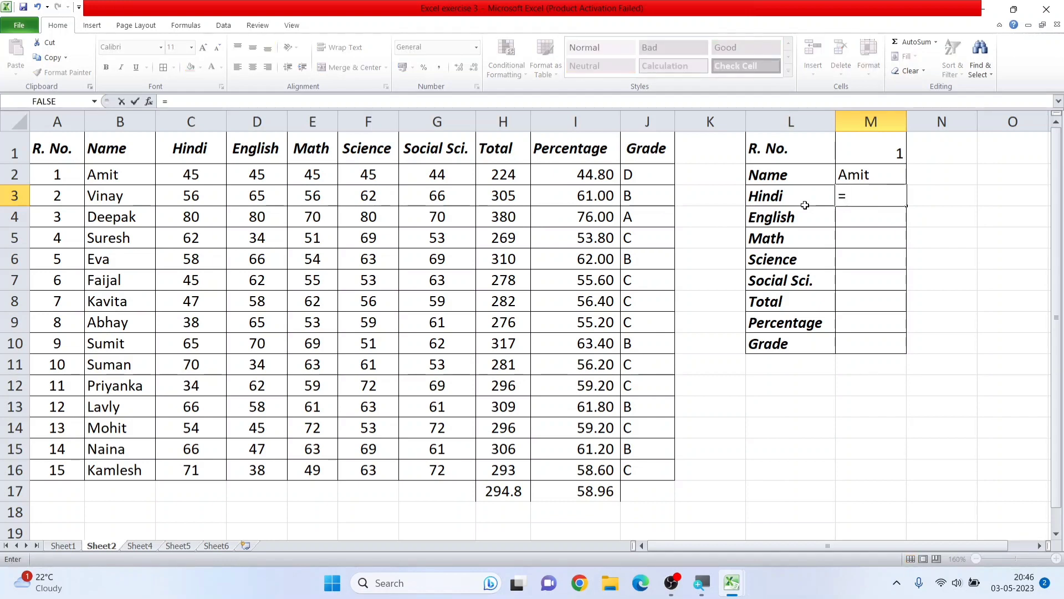
type("lookup")
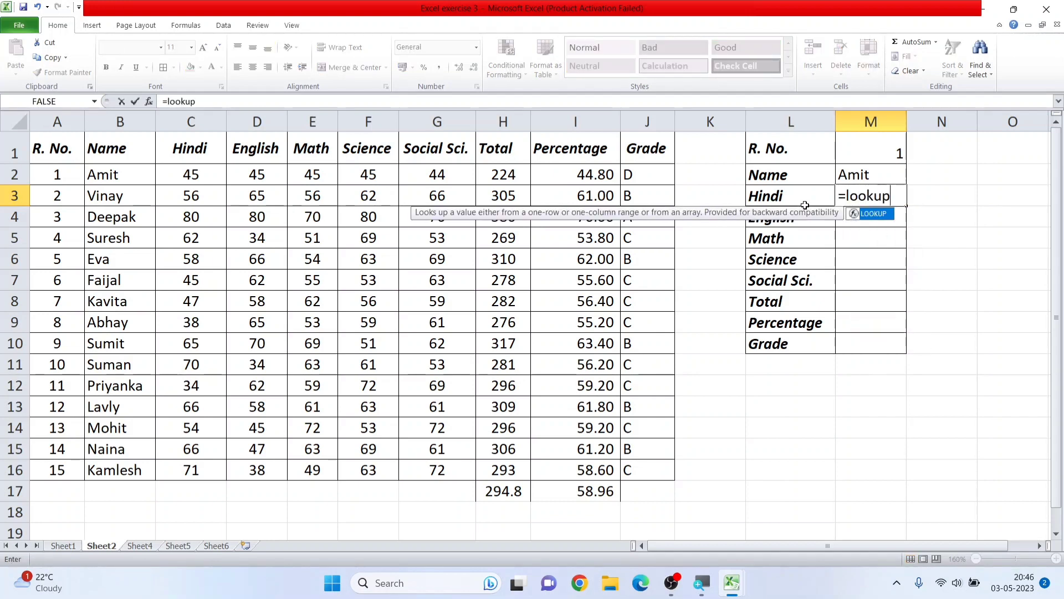
type("(")
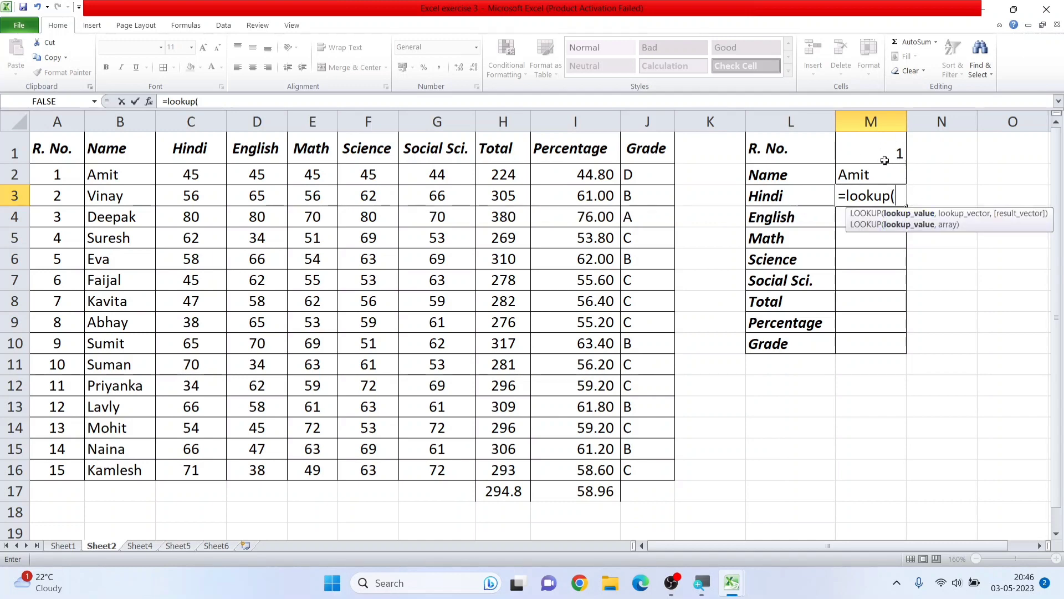
left_click(880, 156)
type(",")
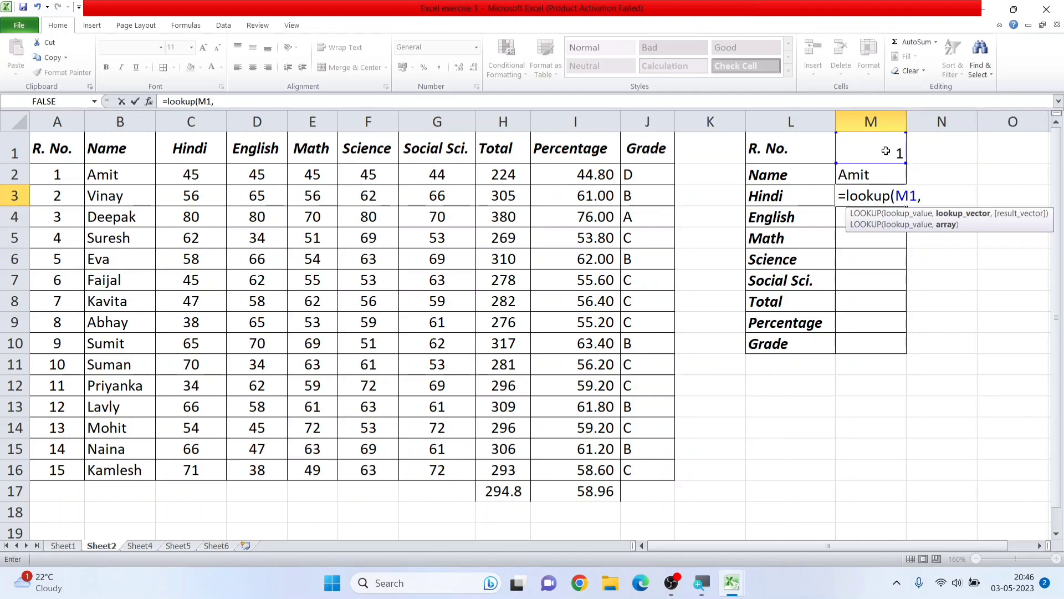
left_click(43, 148)
left_click_drag(50, 148, 202, 466)
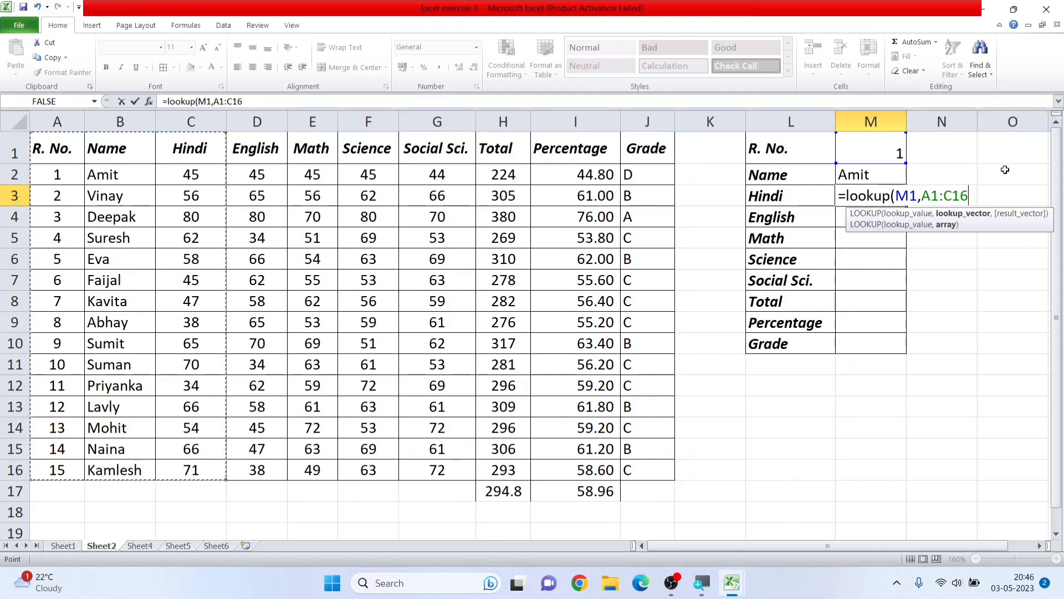
type(")")
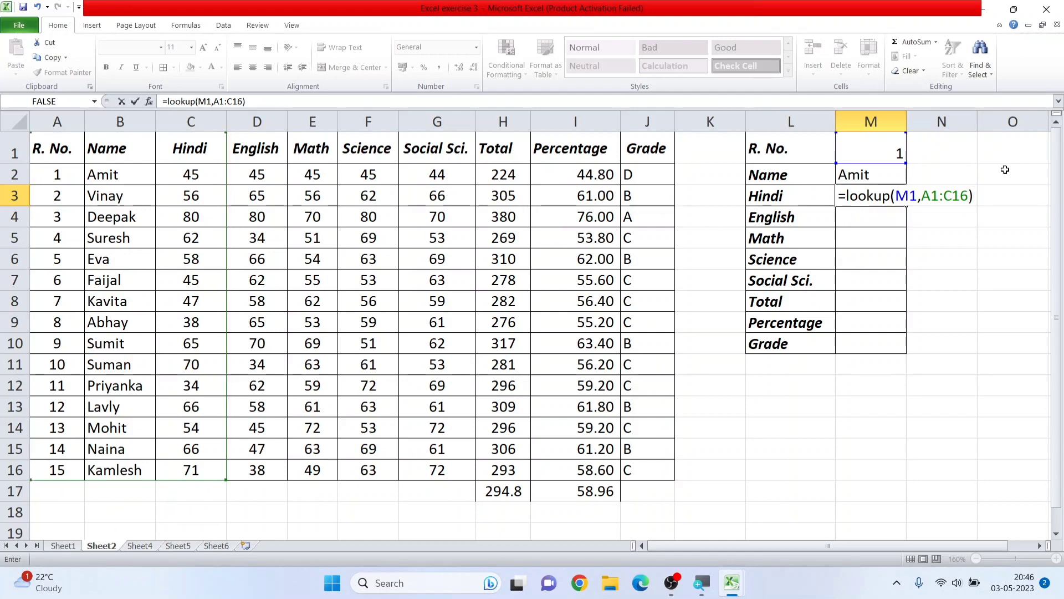
key("Return")
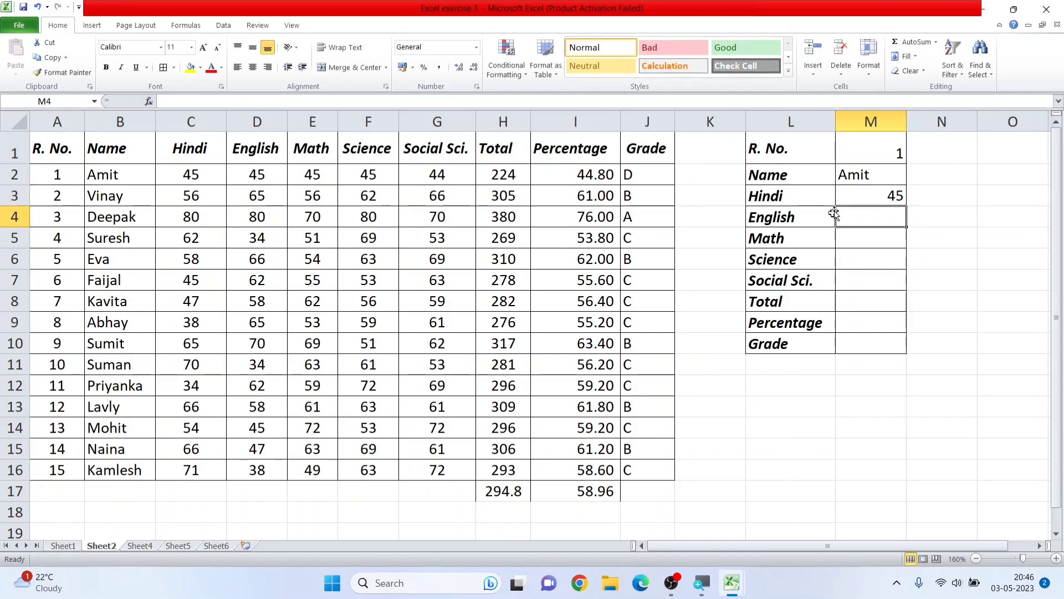
Test the Hindi lookup against the marks table, changing the roll number in M1 to 2.
left_click(870, 197)
left_click(195, 174)
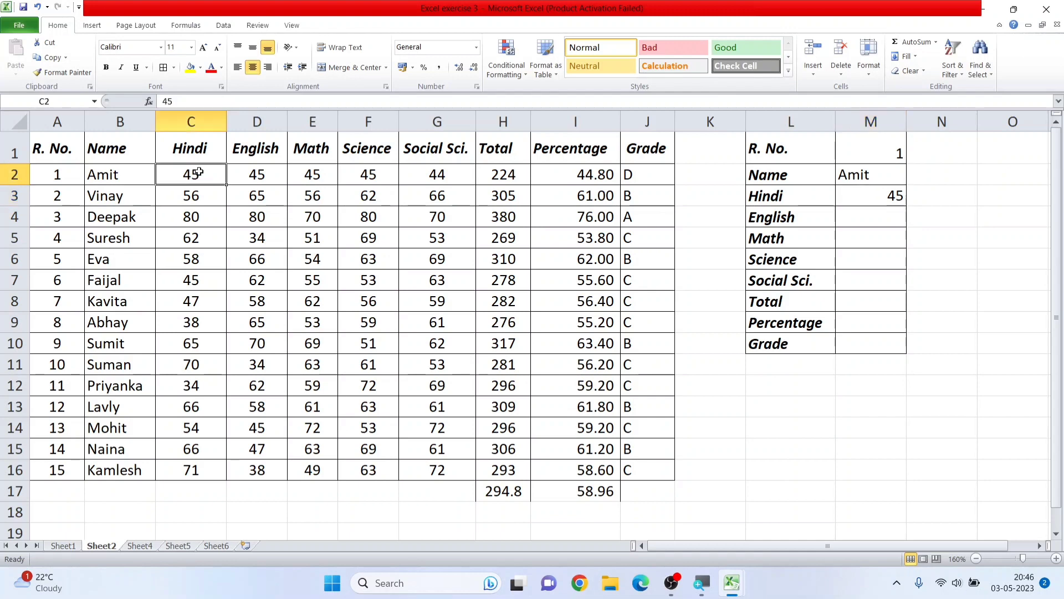
left_click(884, 151)
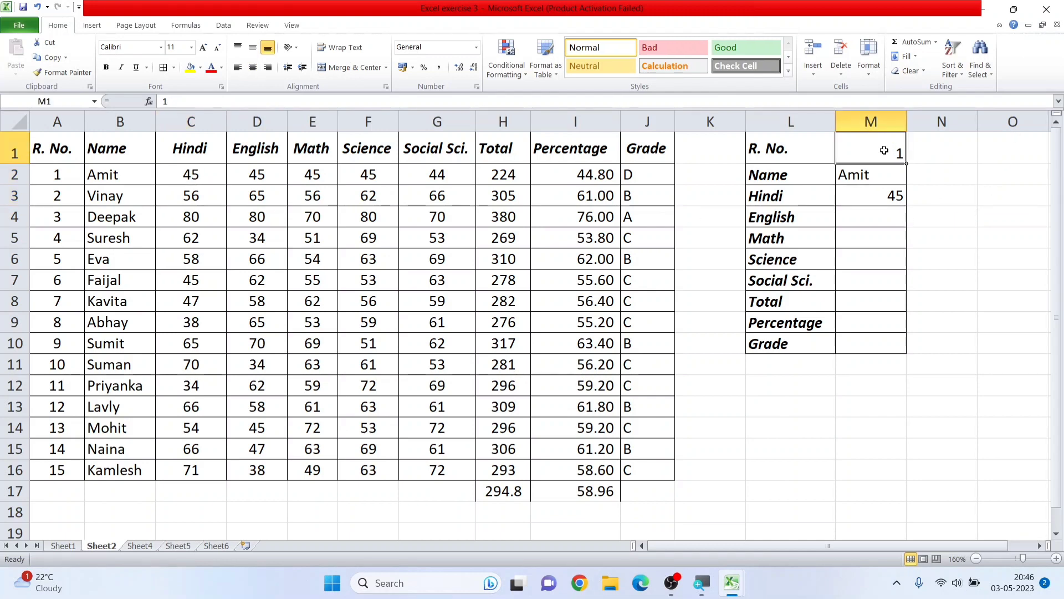
type("2")
key("Return")
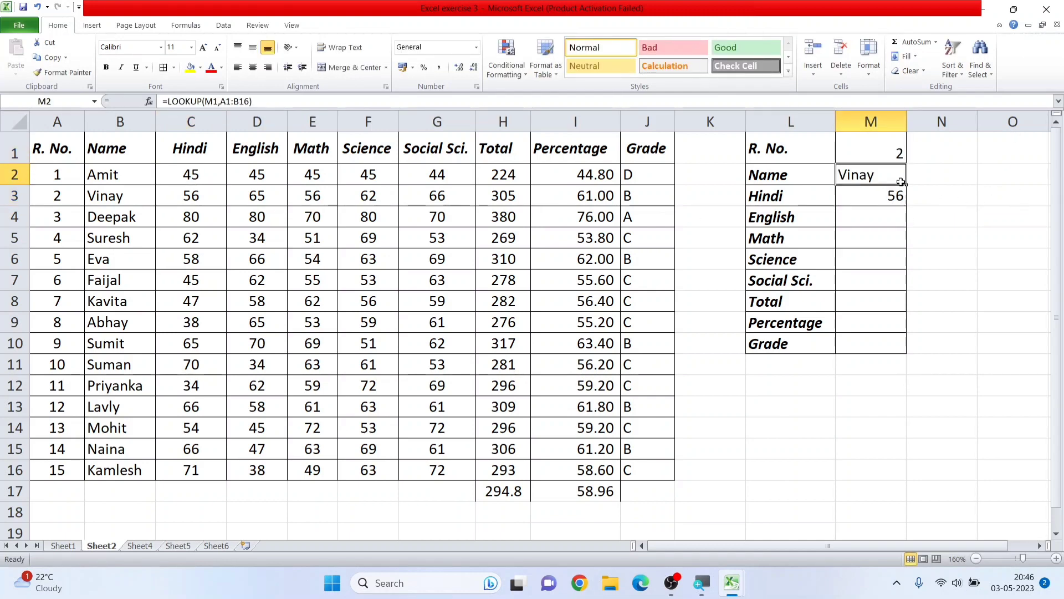
left_click(186, 198)
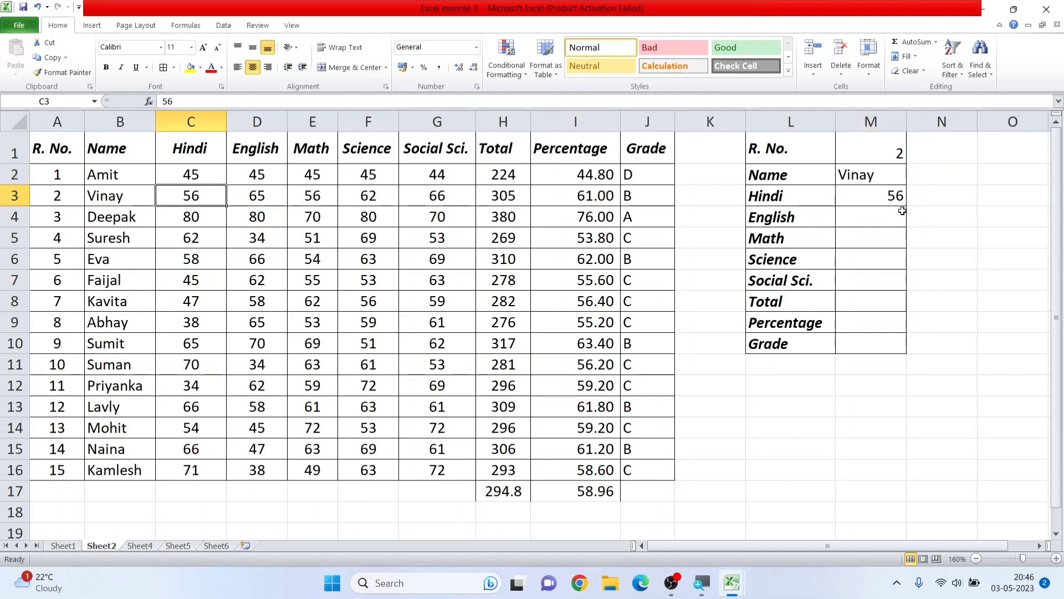
Enter the formula =LOOKUP(M1,A1:D16) in M4 to fetch the English marks.
left_click(879, 211)
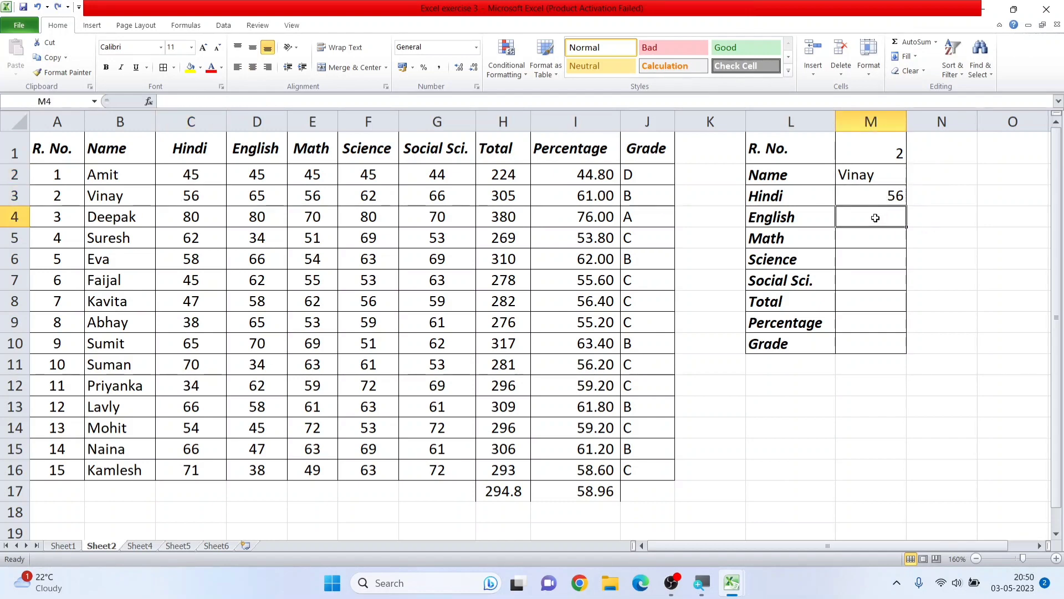
type("=lookup(")
left_click(880, 147)
type(",")
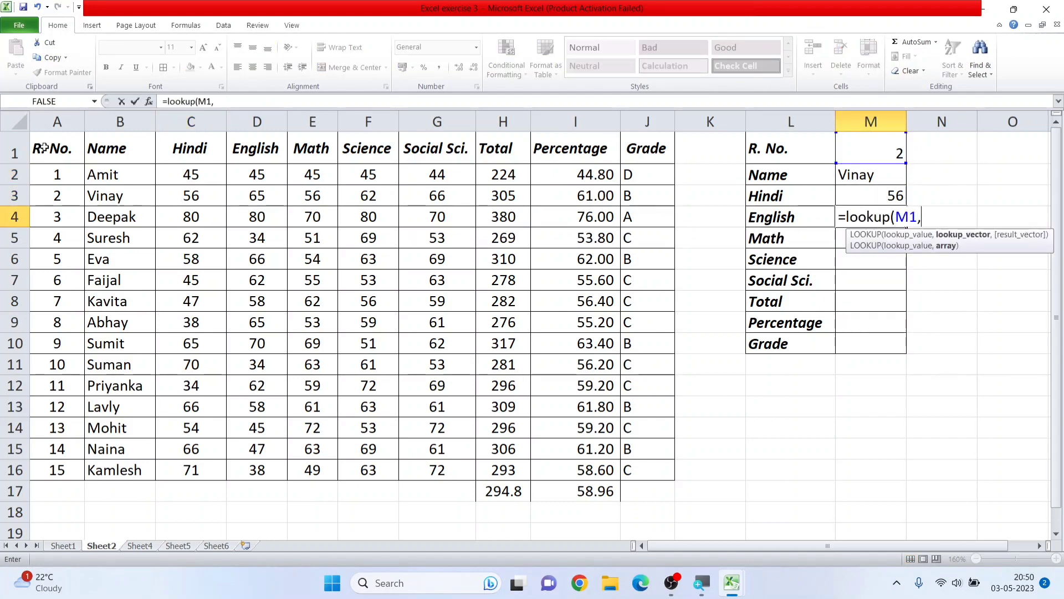
left_click_drag(45, 146, 252, 470)
type(")")
key("Return")
Enter the formula =LOOKUP(M1,A1:E16) in M5 to fetch the Math marks.
type("=lookup(")
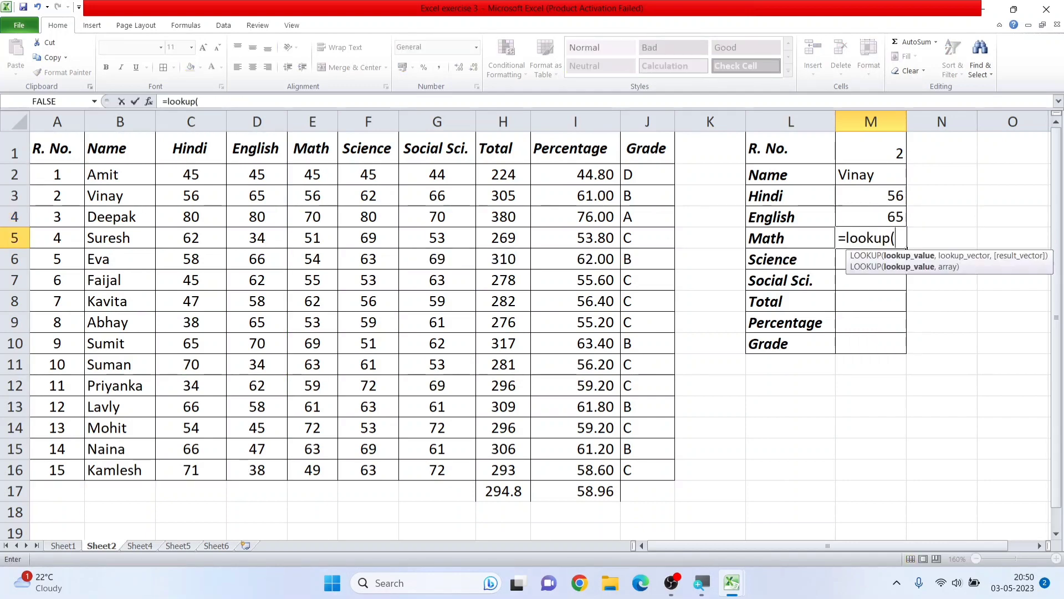
left_click(879, 149)
type(",")
left_click_drag(50, 148, 308, 470)
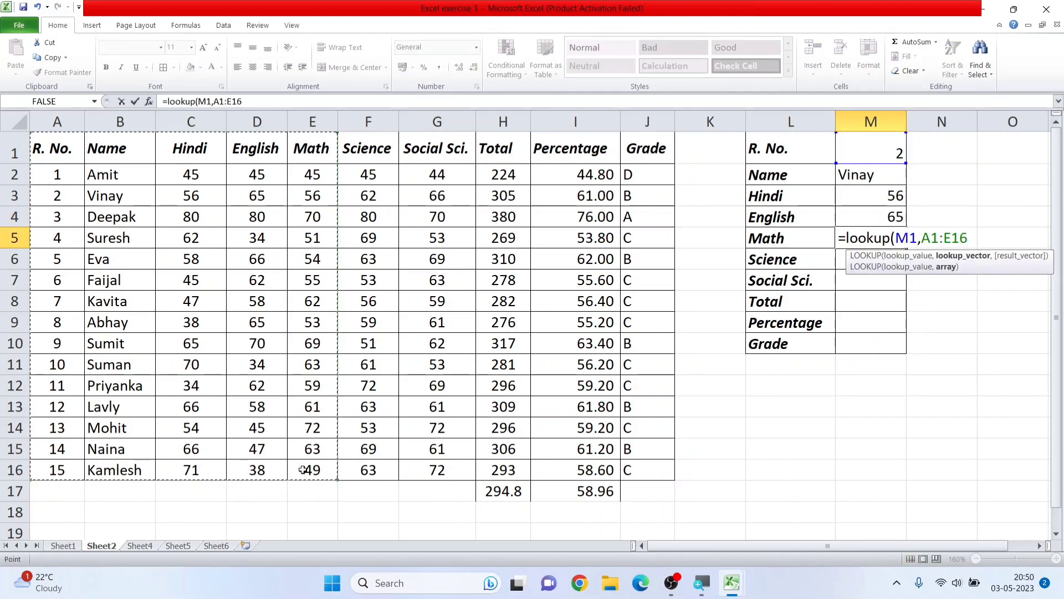
type(")")
key("Return")
Enter the formula =LOOKUP(M1,A1:F16) in M6 to fetch the Science marks.
type("=lookup(")
left_click(874, 148)
type(",")
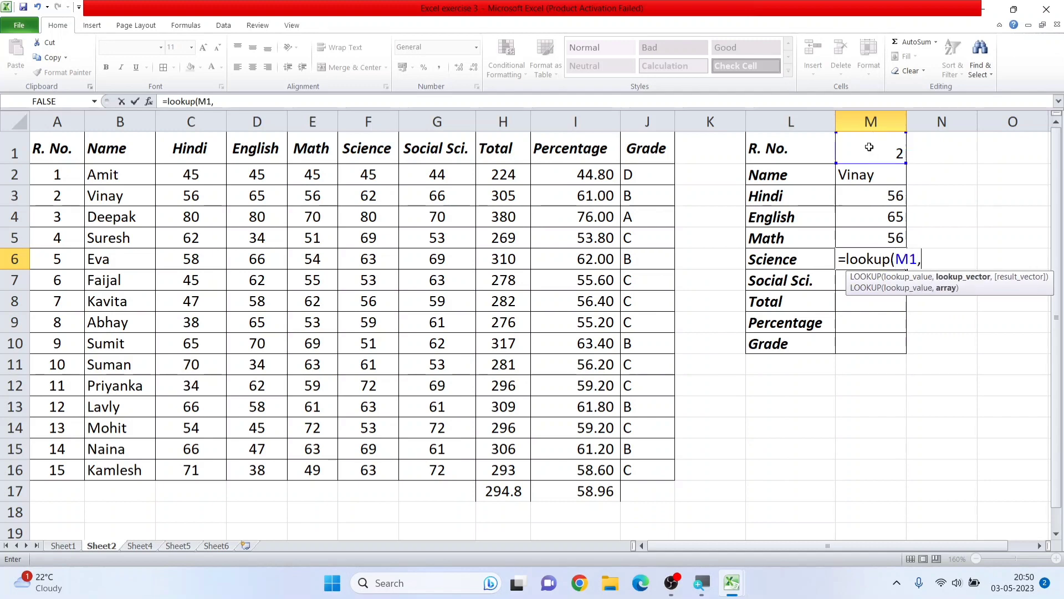
left_click_drag(50, 147, 351, 470)
type(")")
key("Return")
Enter the formula =LOOKUP(M1,A1:G16) in M7 to fetch the Social Sci. marks.
type("=Lookup(")
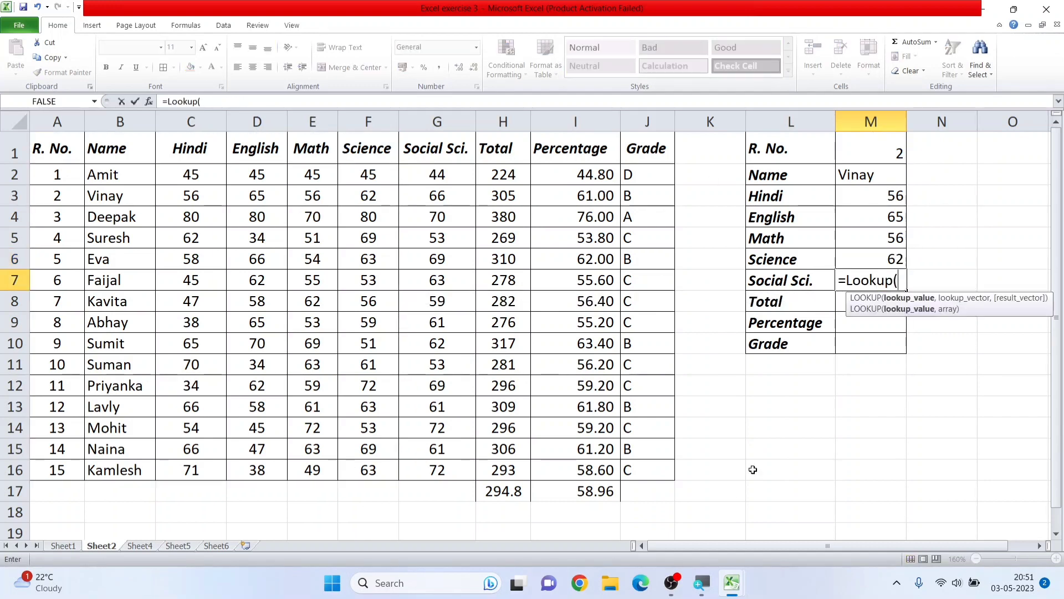
left_click(874, 148)
type(",")
left_click_drag(50, 148, 443, 471)
type(")")
key("Return")
Enter the formula =LOOKUP(M1,A1:H16) in M8 to fetch the student's total.
type("=lookup(")
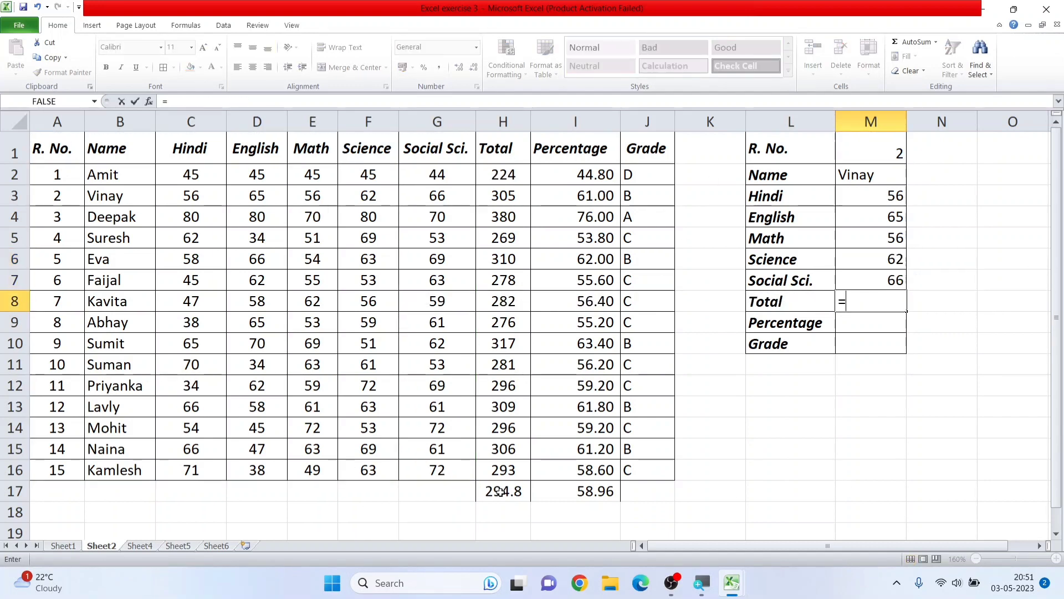
left_click(874, 148)
type(",")
left_click_drag(50, 147, 512, 469)
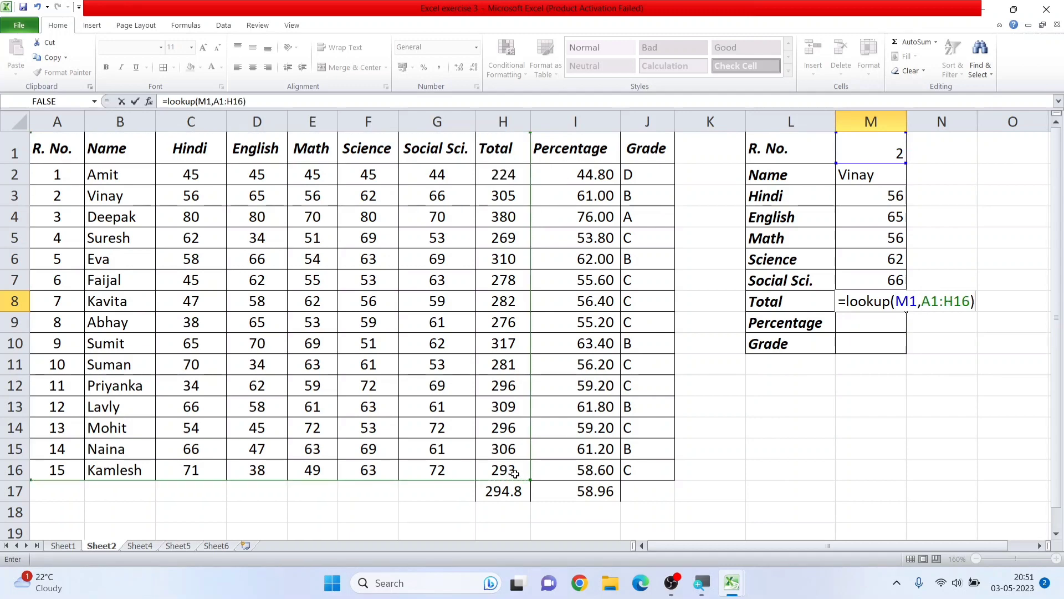
type(")")
key("Return")
Enter the formula =LOOKUP(M1,A1:I16) in M9 to fetch the student's percentage.
type("=lookup")
type(",")
left_click_drag(57, 148, 560, 469)
key("Return")
Enter the formula =LOOKUP(M1,A1:J16) in M10 to fetch the student's grade.
type("=lookup(")
left_click(879, 147)
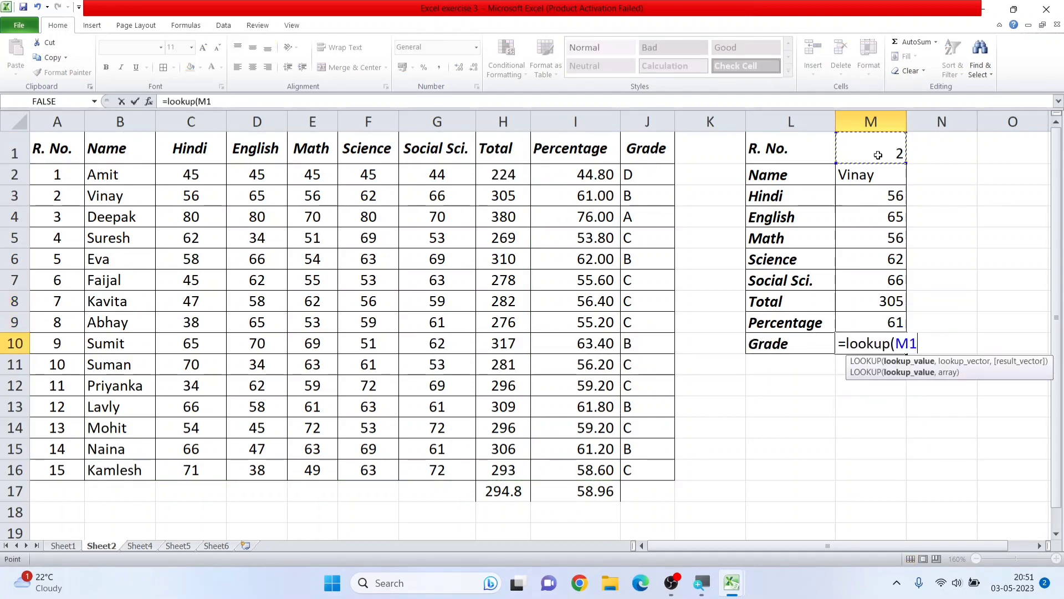
type(",")
left_click_drag(57, 148, 630, 465)
key("Return")
left_click(864, 339)
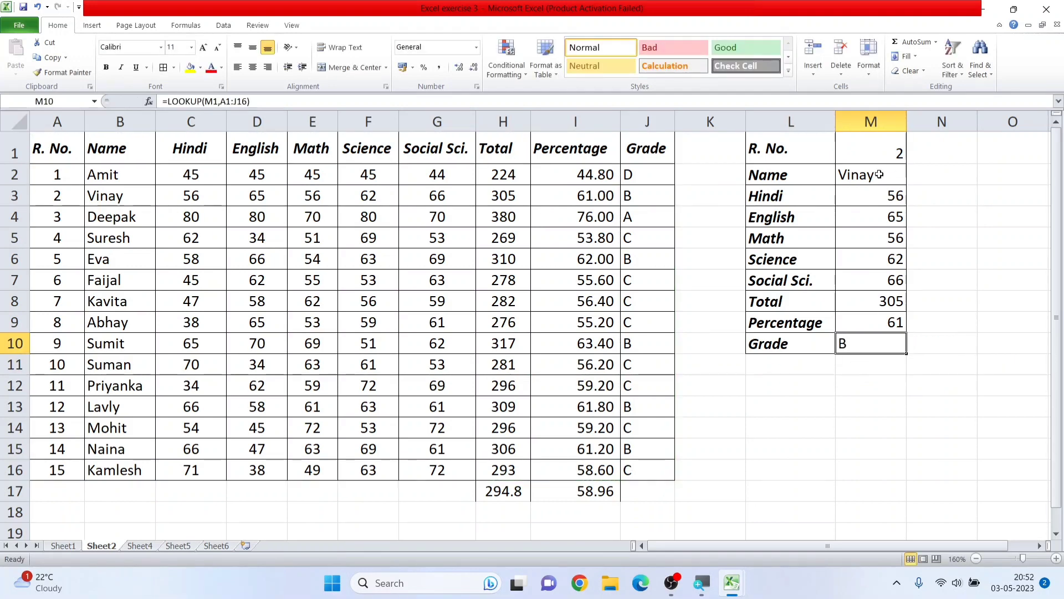
Test the completed lookup block by entering roll number 4 and after it 8 in M1.
left_click(881, 154)
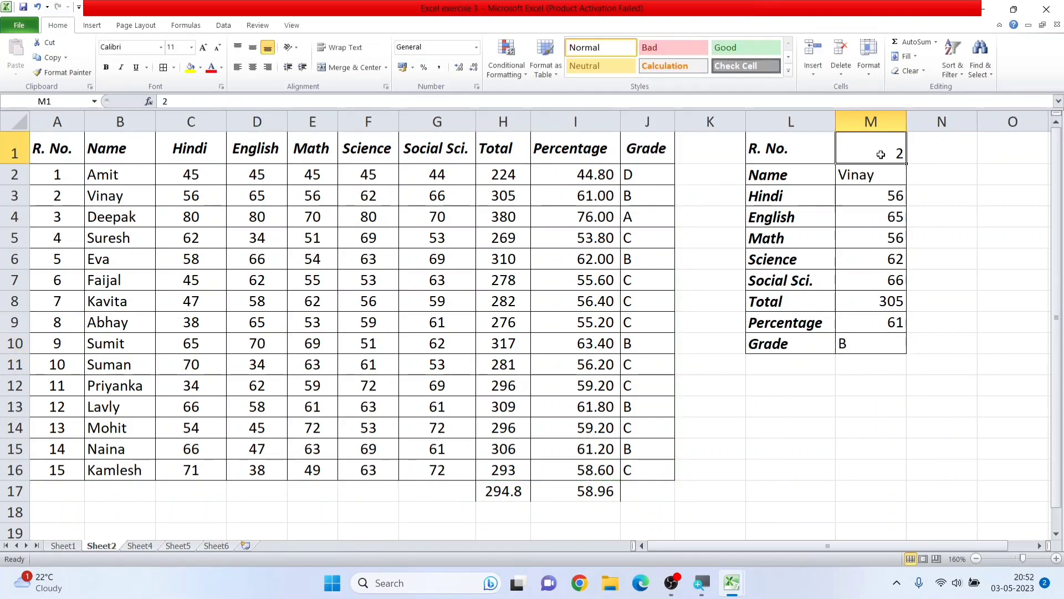
type("4")
key("Return")
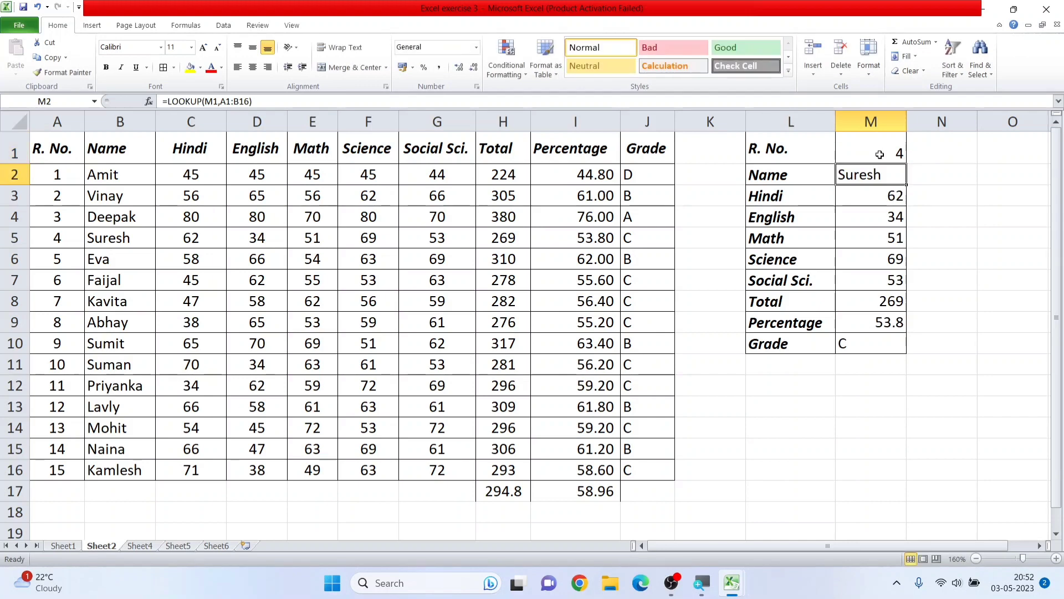
left_click(881, 150)
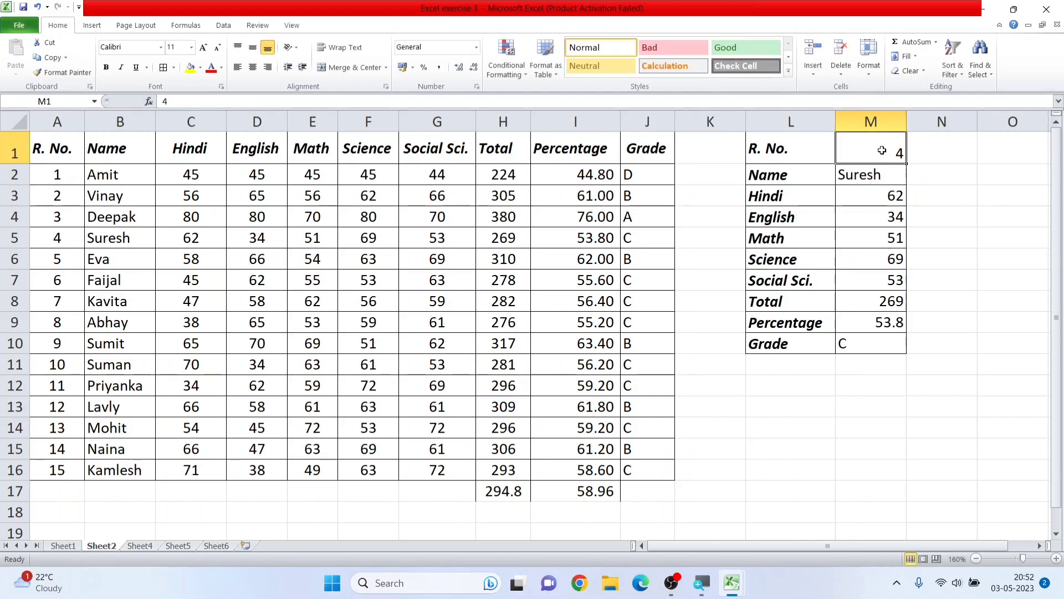
type("8")
key("Return")
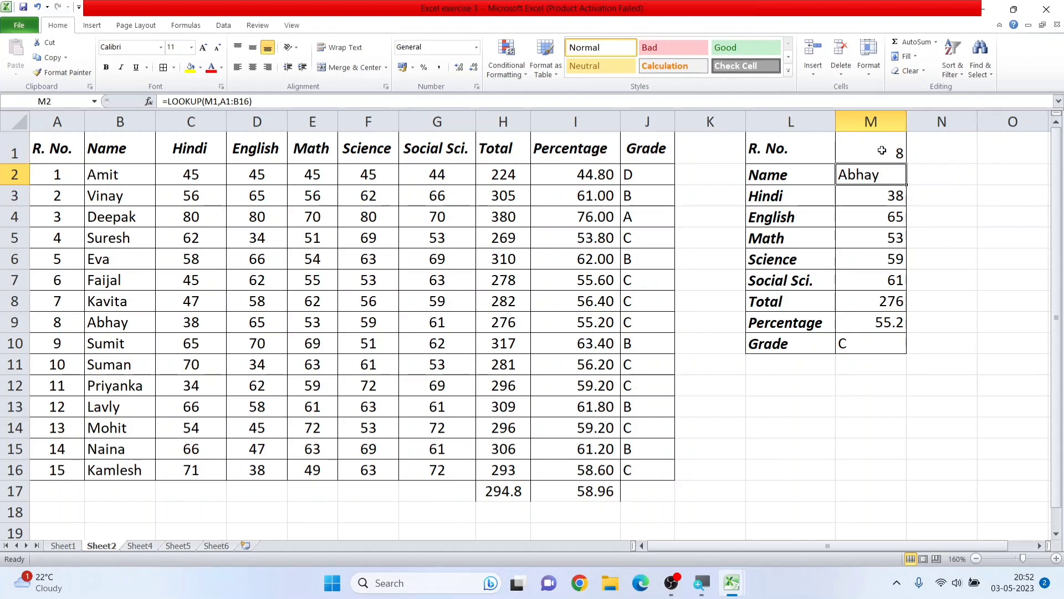
Enter 15 in the Name cell M2 of the lookup block.
type("15")
key("Return")
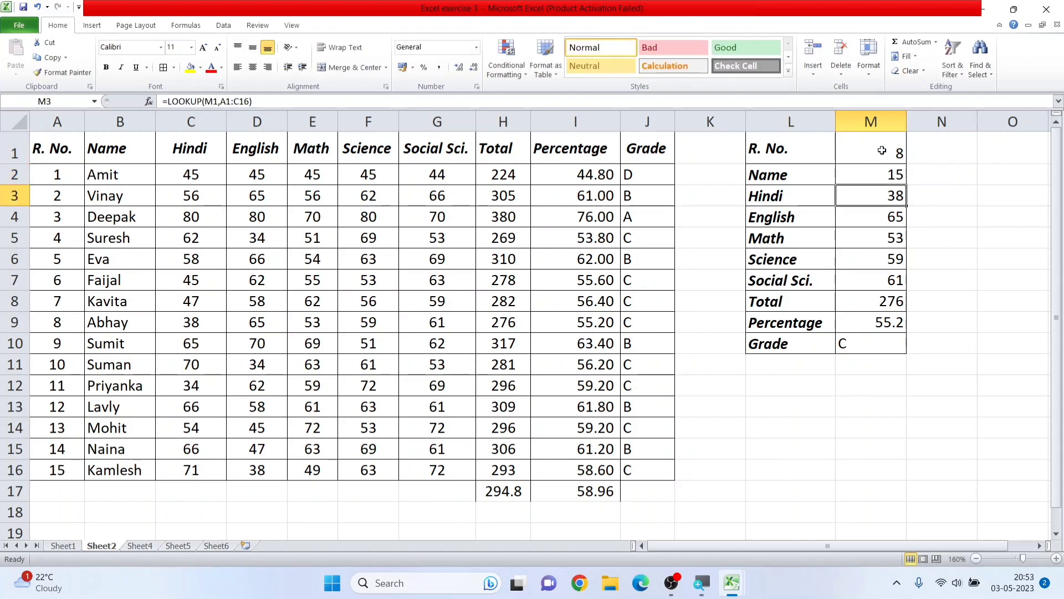
Undo the last entry in M2 and test the lookup block by entering roll number 15 in M1.
key("ctrl+z")
left_click(884, 150)
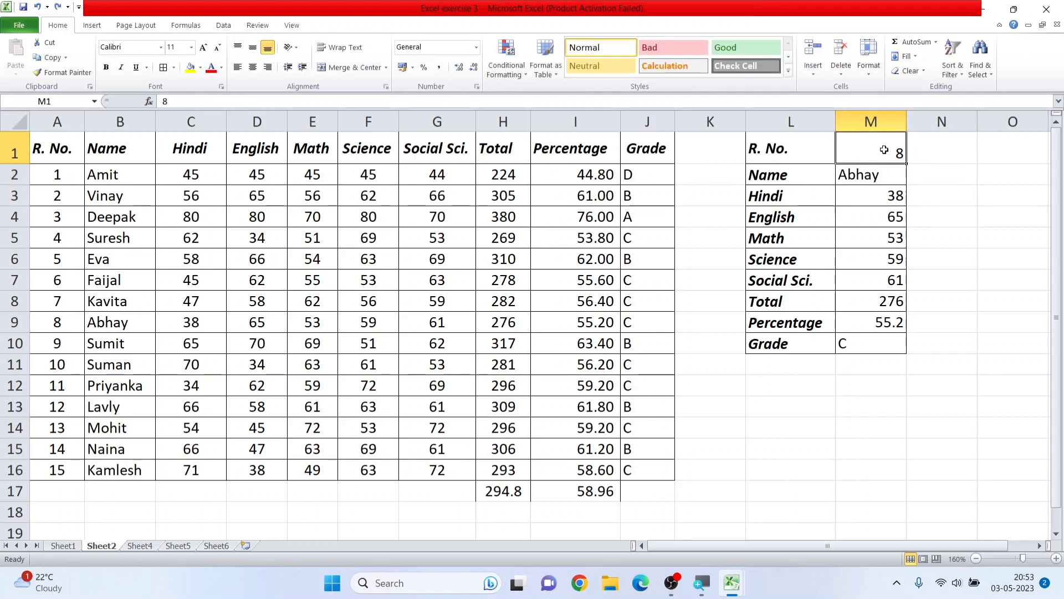
type("15")
key("Return")
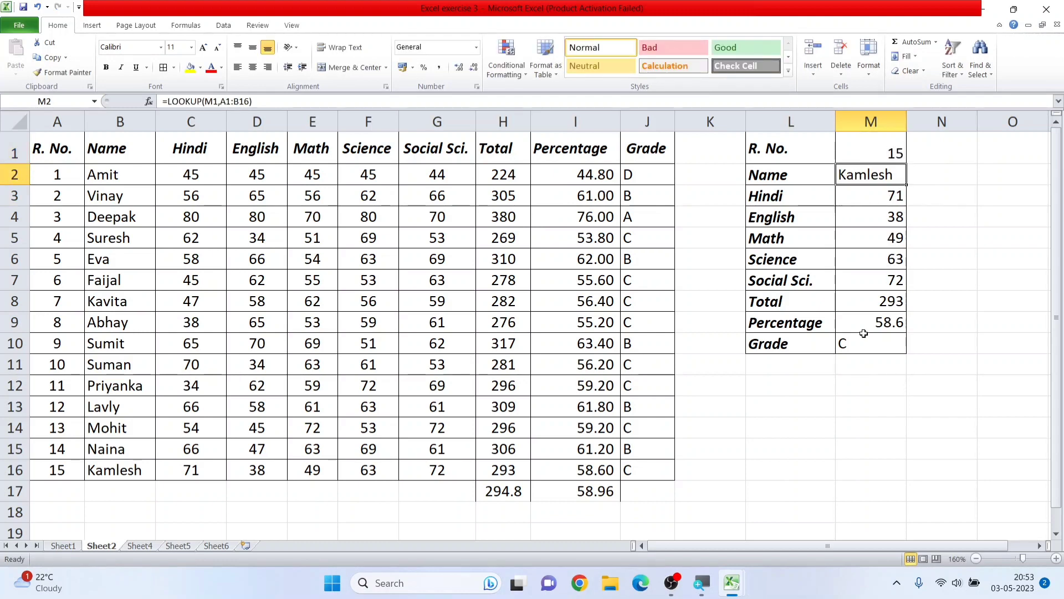
left_click_drag(787, 148, 884, 337)
left_click(895, 158)
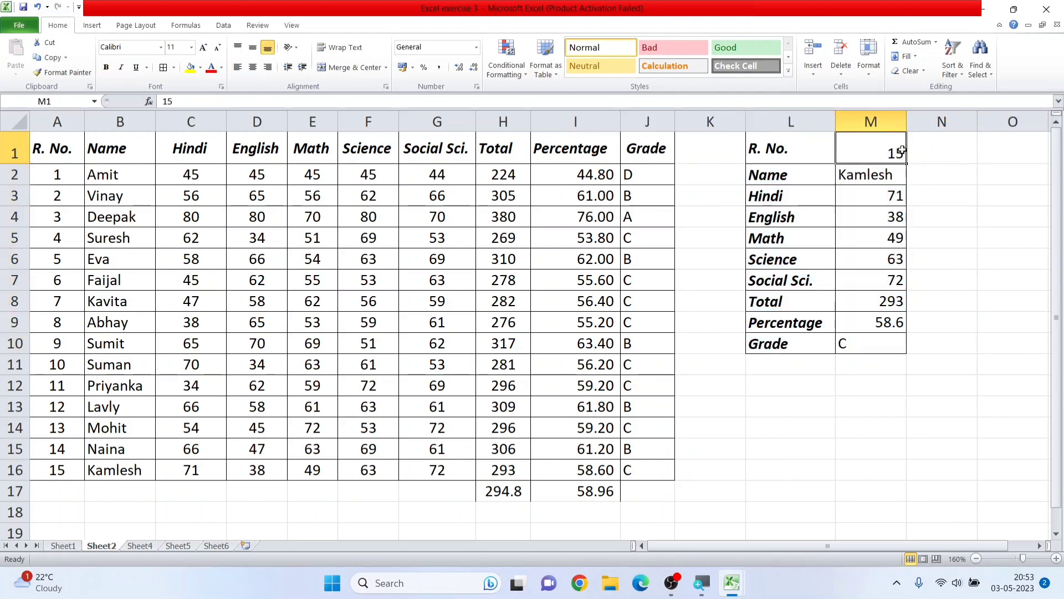
left_click_drag(881, 173, 881, 335)
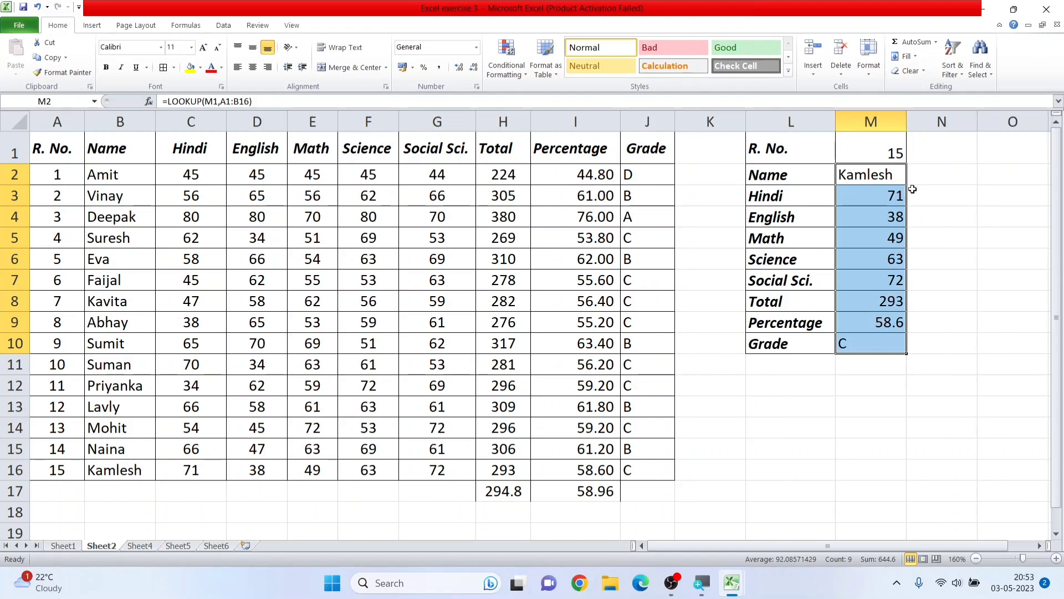
left_click(877, 255)
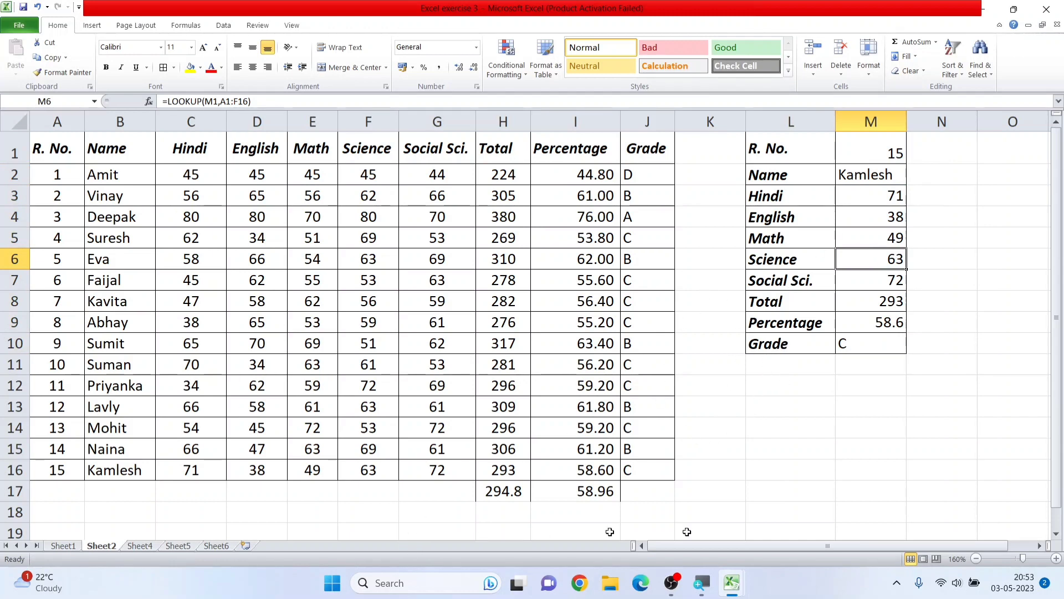
Switch to the Marks sheet of the Computer Test - 2 (Responses) workbook.
mouse_move(737, 579)
left_click(676, 518)
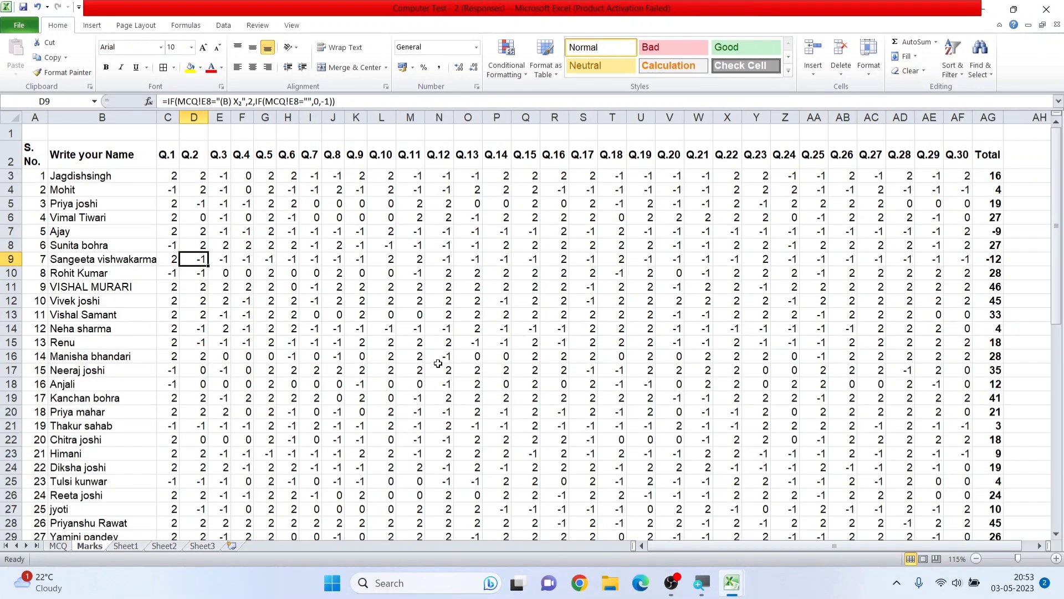
left_click(438, 342)
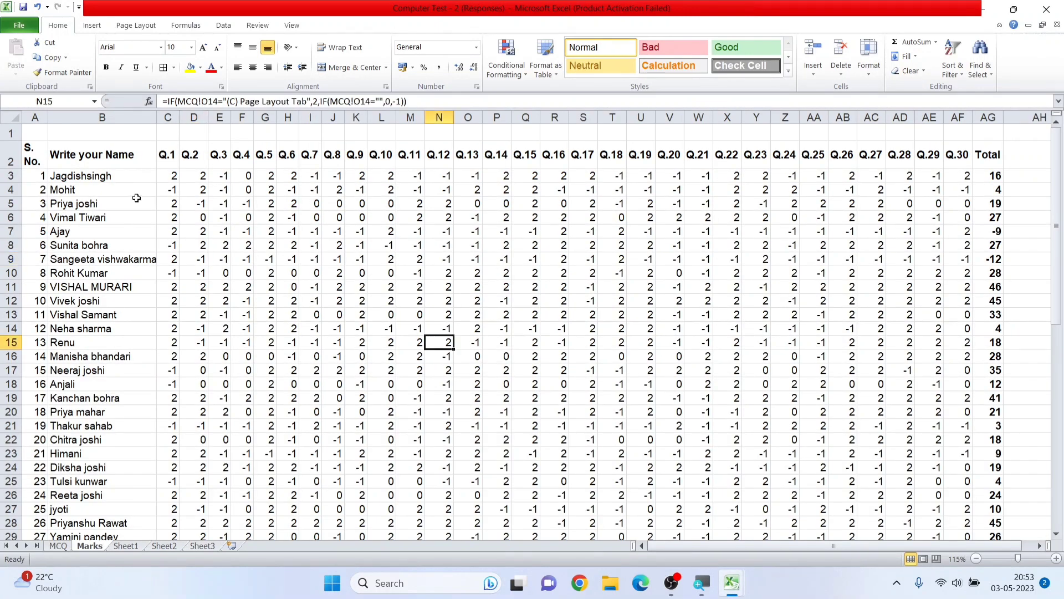
Compare the students' answers on the MCQ sheet with the scoring formulas on the Marks sheet.
left_click(59, 546)
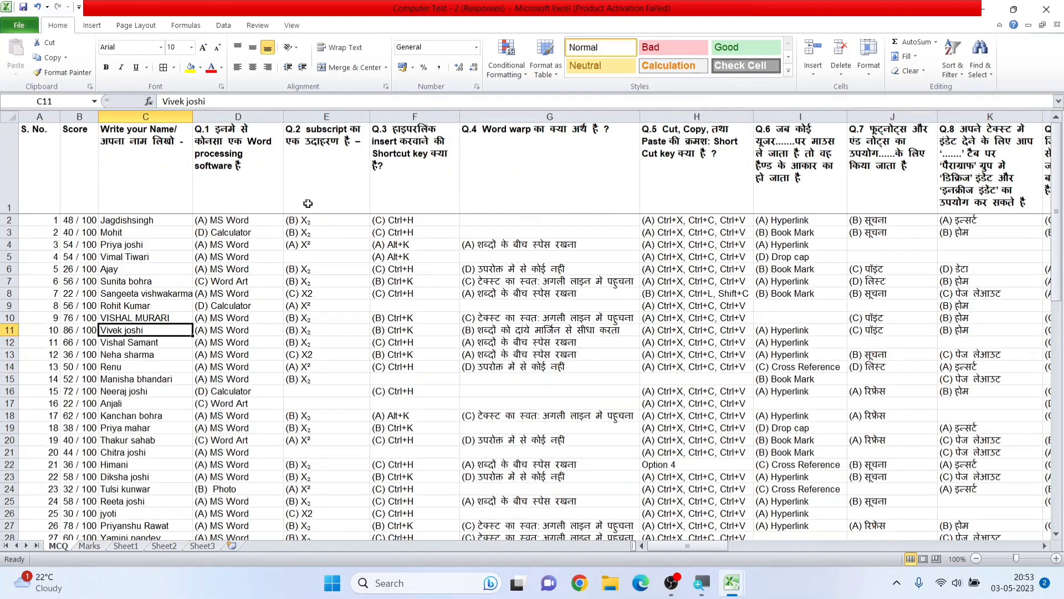
left_click(339, 246)
left_click_drag(667, 548, 667, 547)
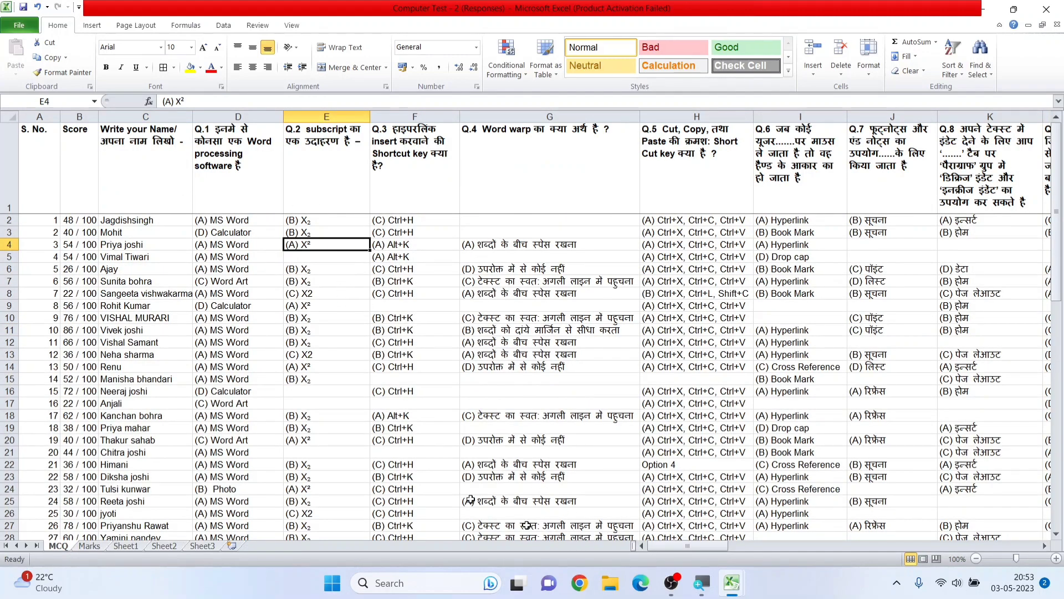
left_click(89, 546)
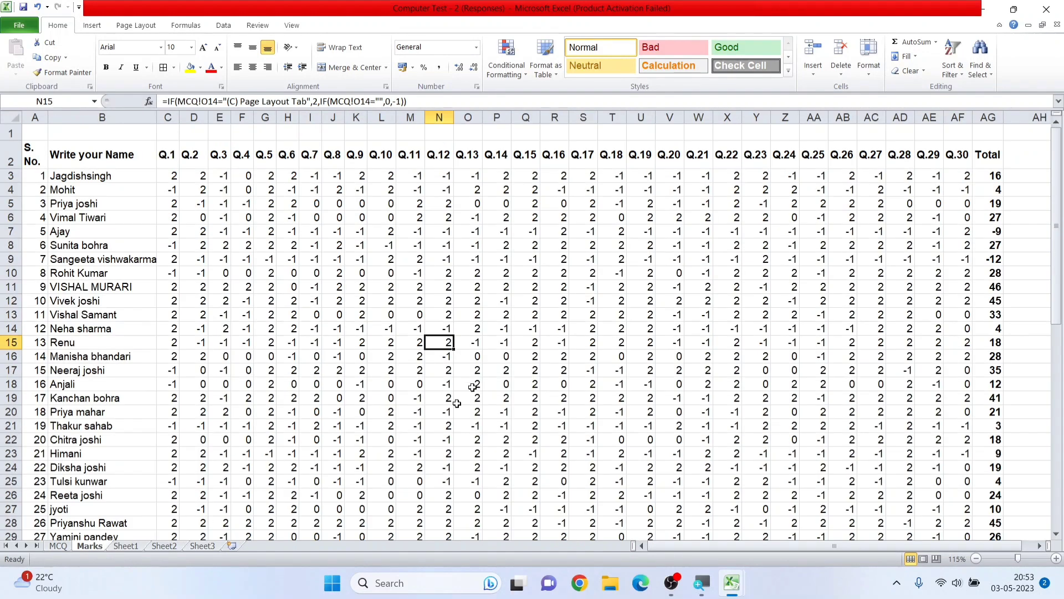
left_click(244, 230)
left_click(203, 193)
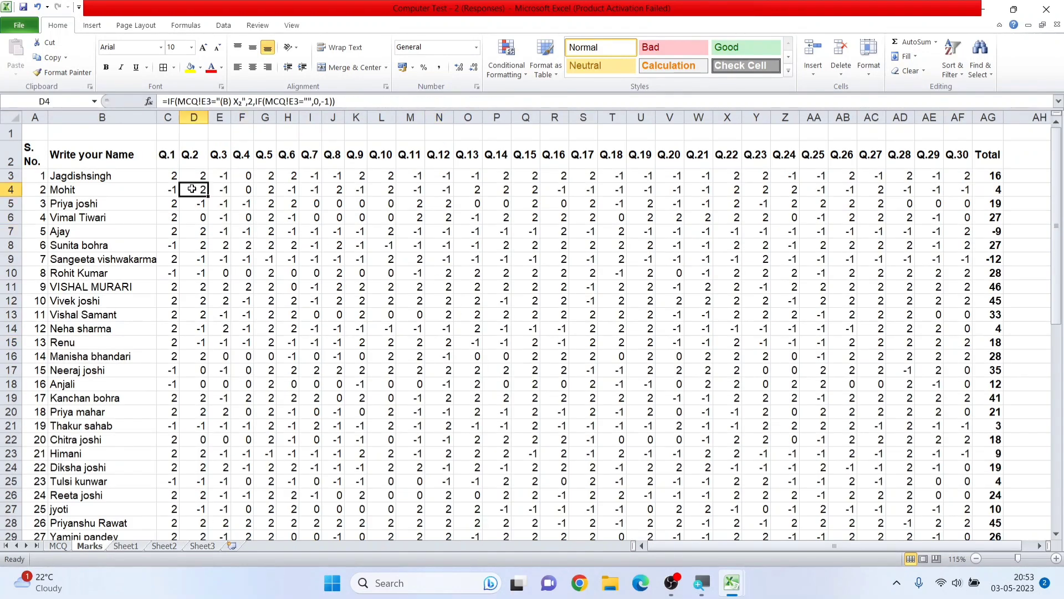
left_click(55, 547)
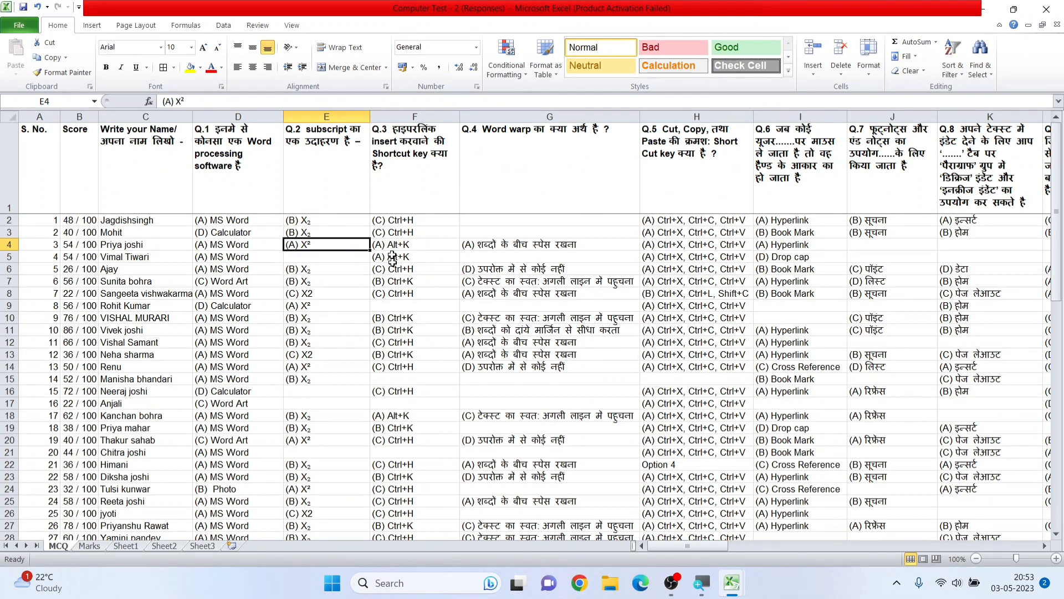
left_click(482, 219)
key("Down")
left_click(706, 231)
left_click(726, 284)
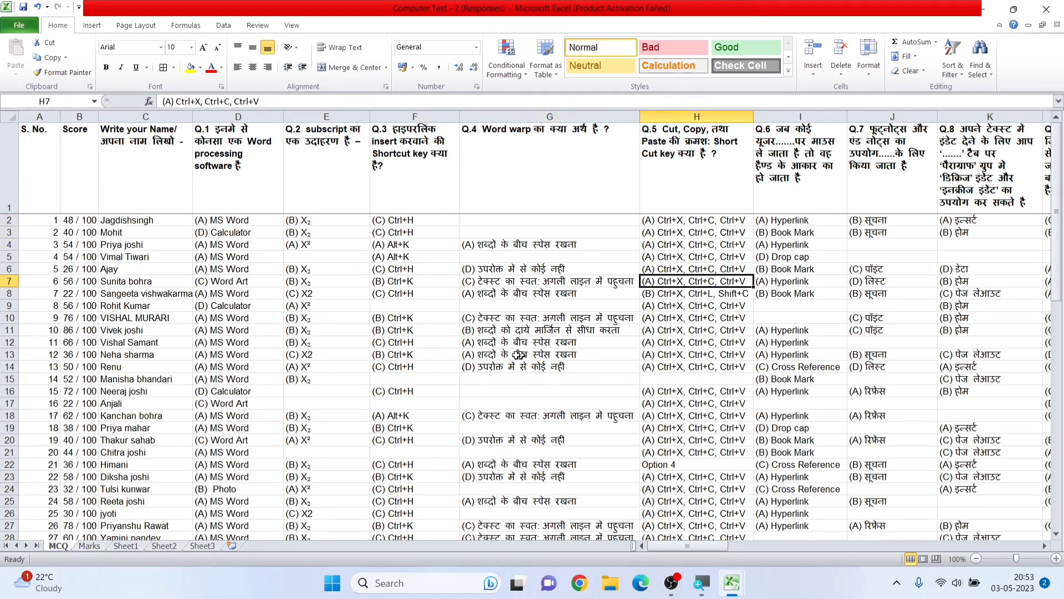
Examine the scoring formulas in several question columns of the Marks sheet.
left_click(88, 548)
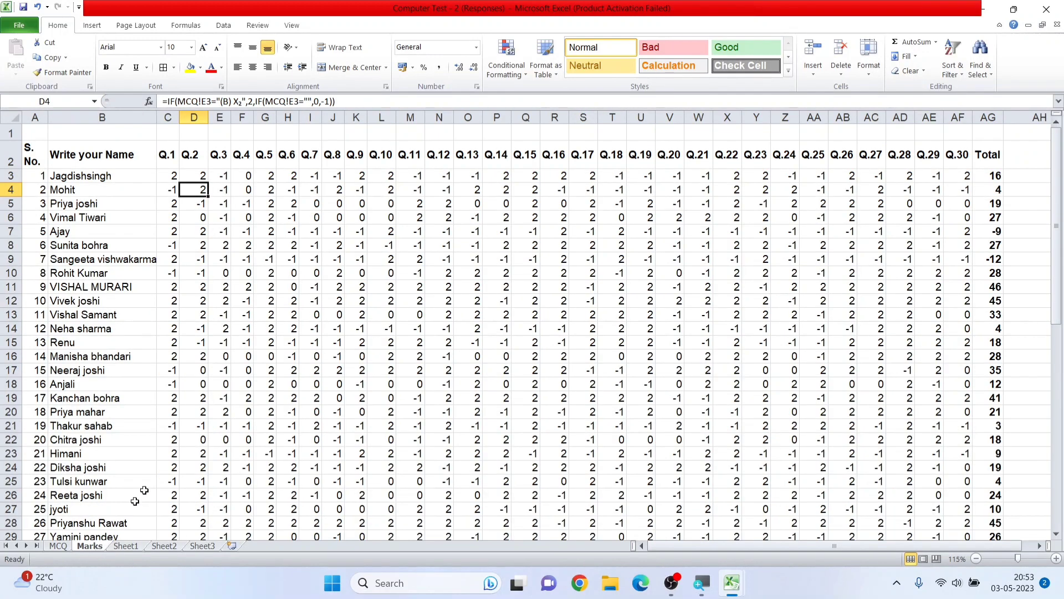
left_click(309, 247)
left_click(459, 232)
left_click(605, 230)
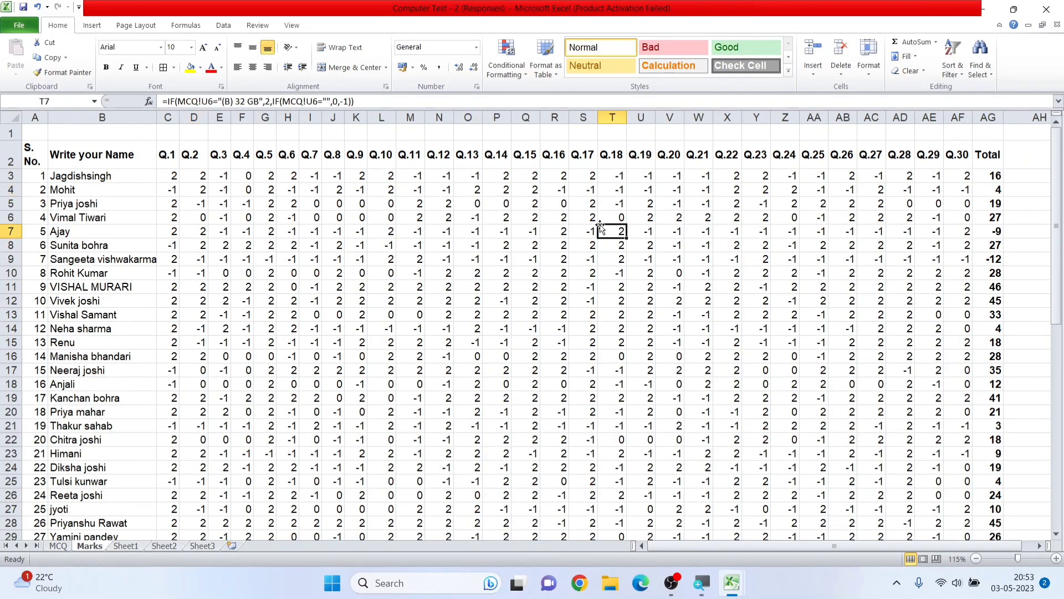
left_click(609, 260)
left_click(552, 284)
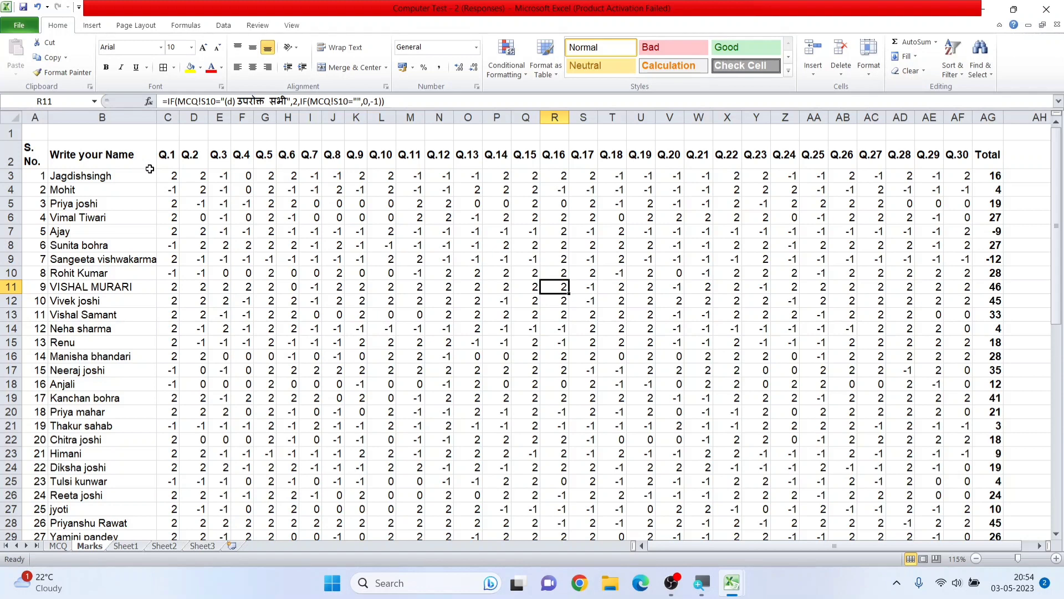
Insert five rows above the existing contents of the Marks sheet.
left_click_drag(11, 134, 11, 203)
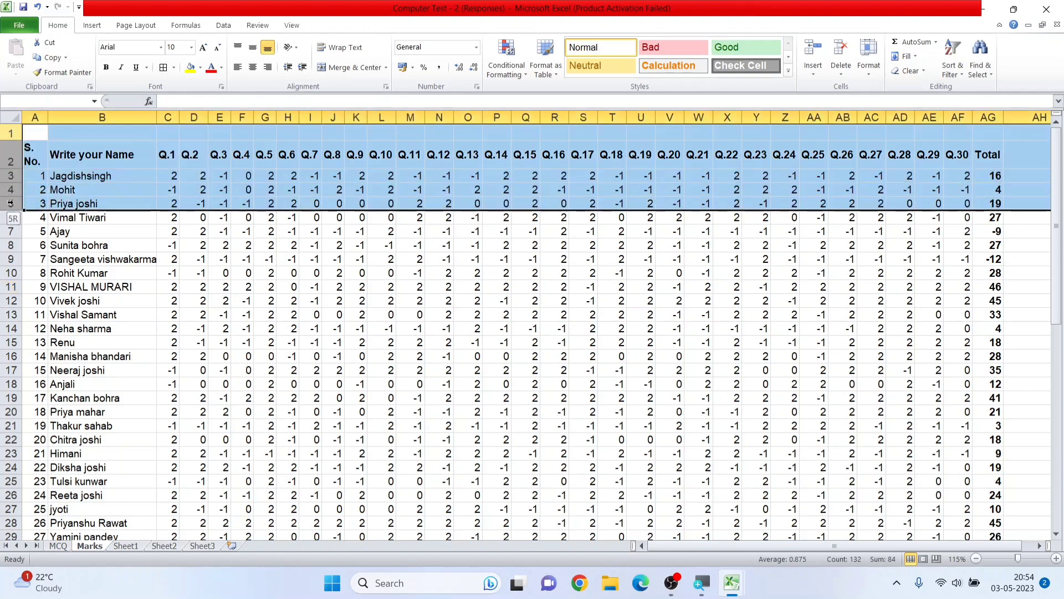
right_click(14, 204)
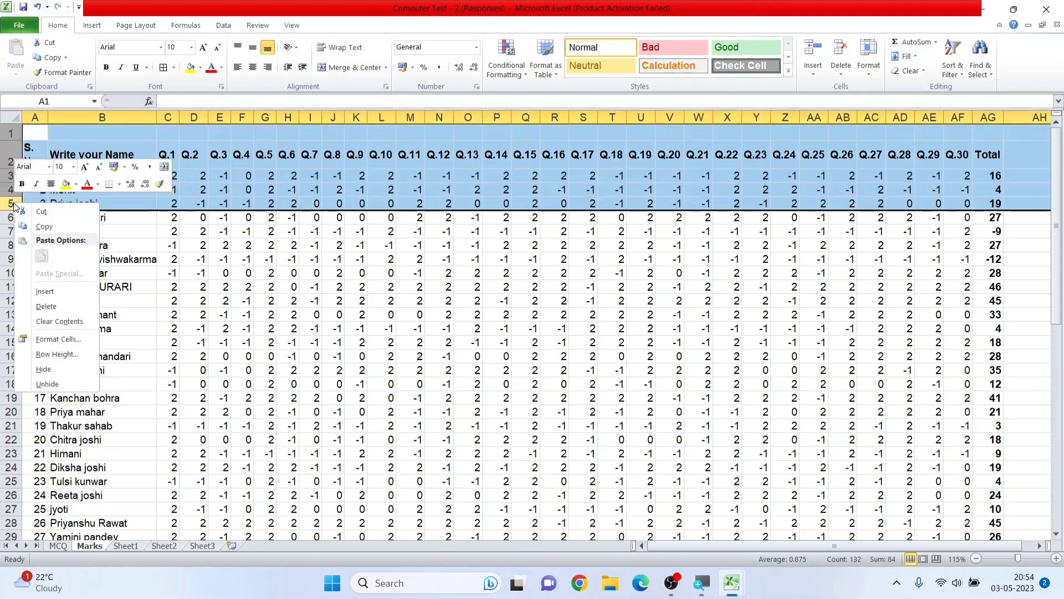
left_click(48, 292)
Merge and center cells C2:D2 beside the S. No label as the serial number input cell.
left_click(230, 187)
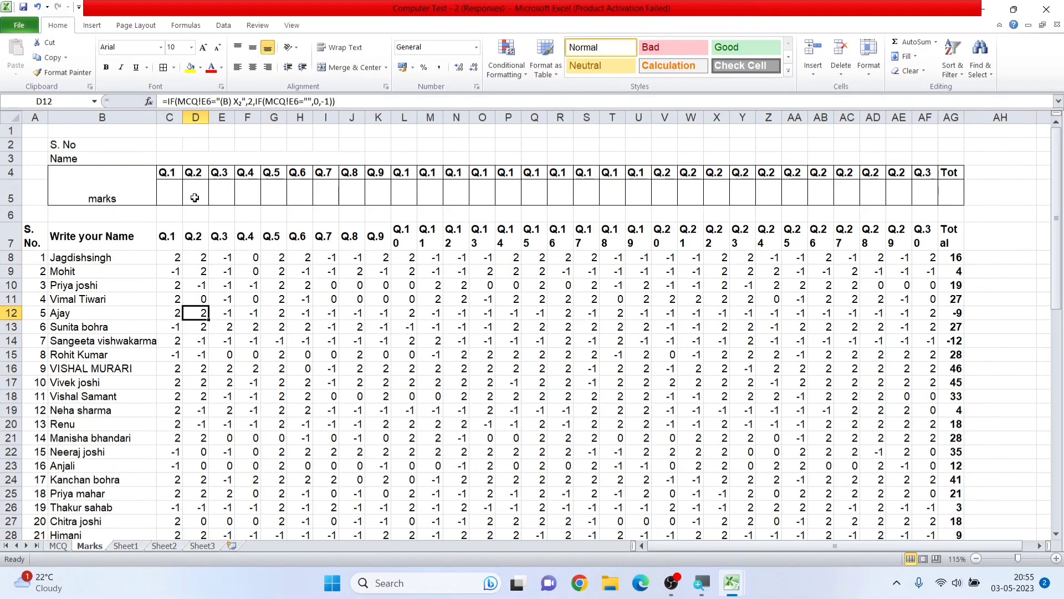
left_click(170, 154)
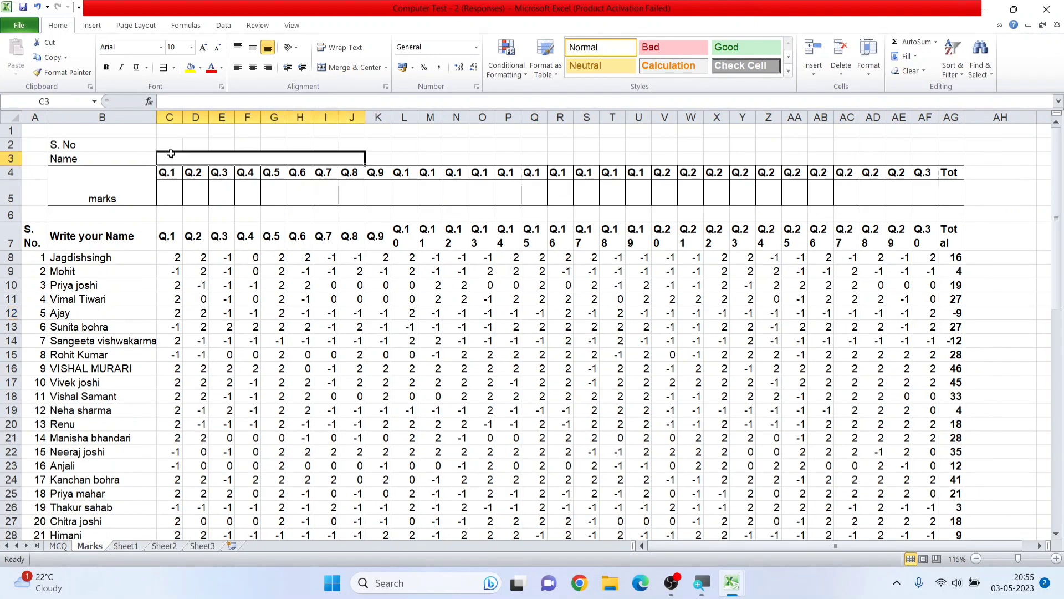
left_click(81, 149)
left_click(167, 144)
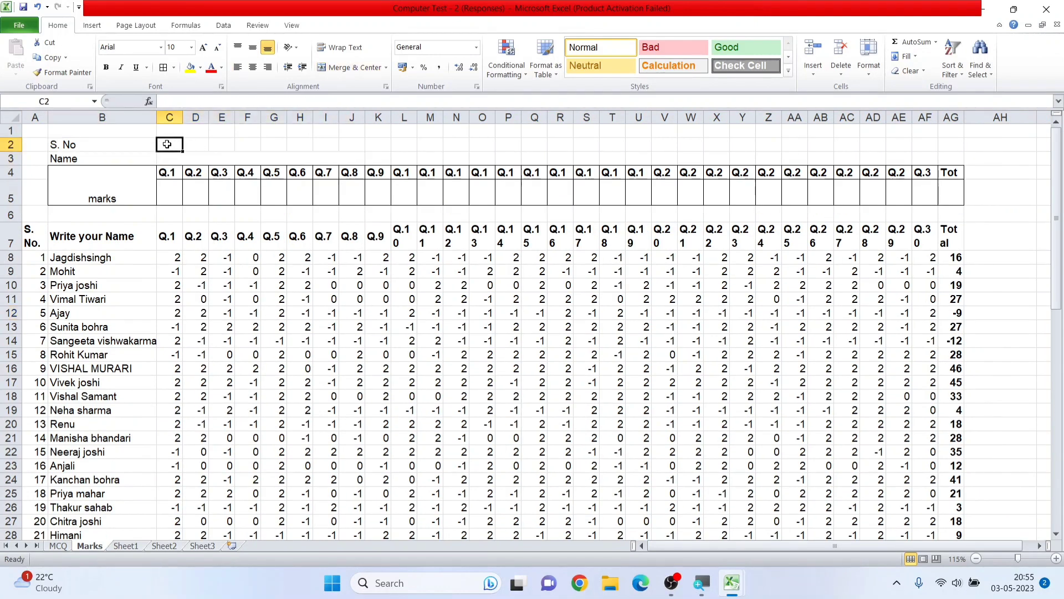
left_click(182, 133)
left_click_drag(175, 149, 188, 148)
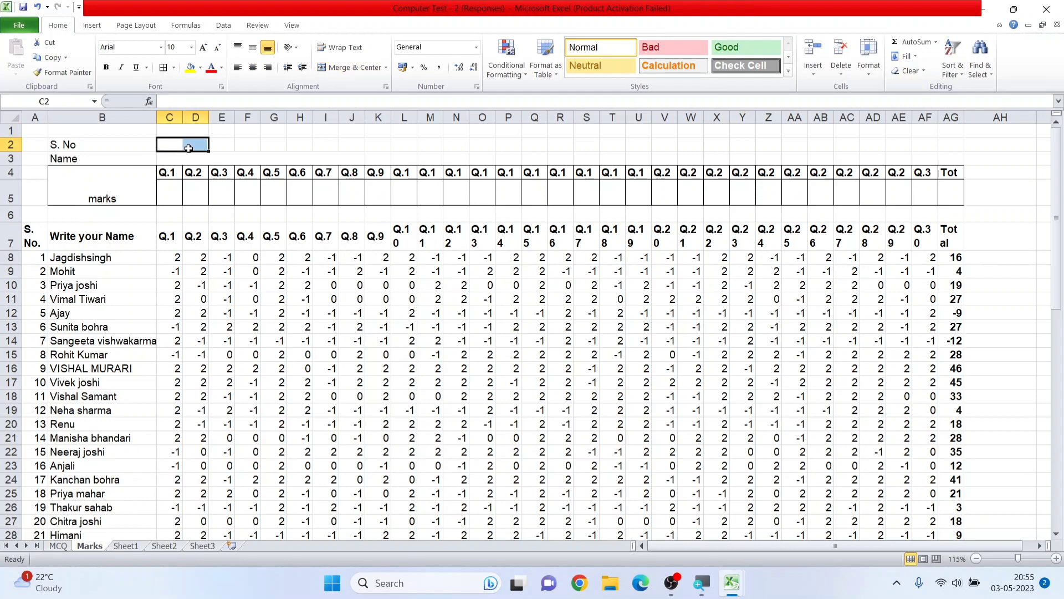
left_click(360, 66)
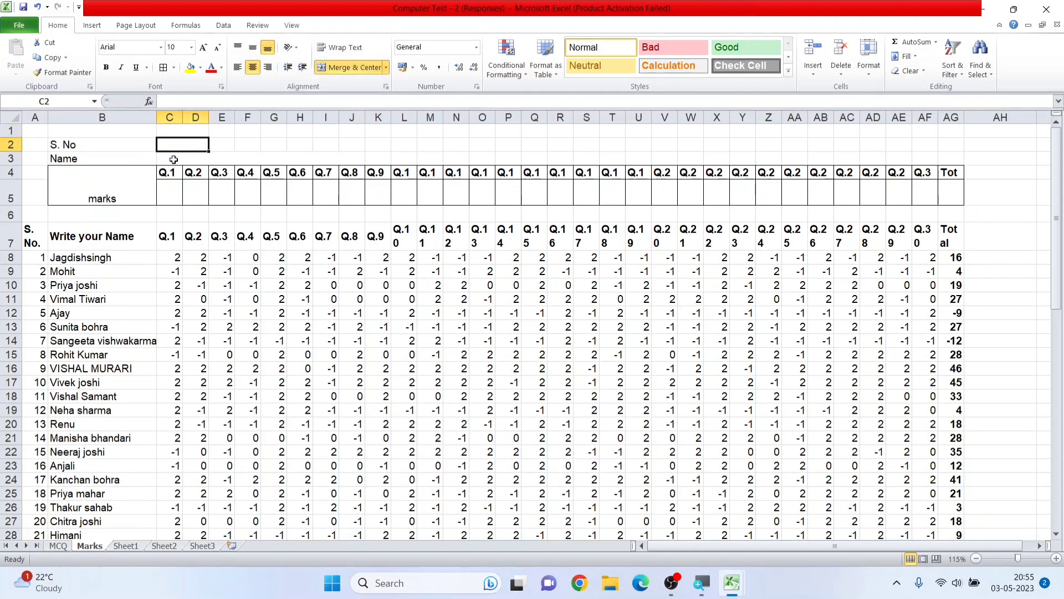
Enter the formula =LOOKUP(C2,A7:B66) in the merged Name cell C3 to fetch the student's name by serial number.
left_click(171, 157)
left_click(179, 143)
left_click(181, 158)
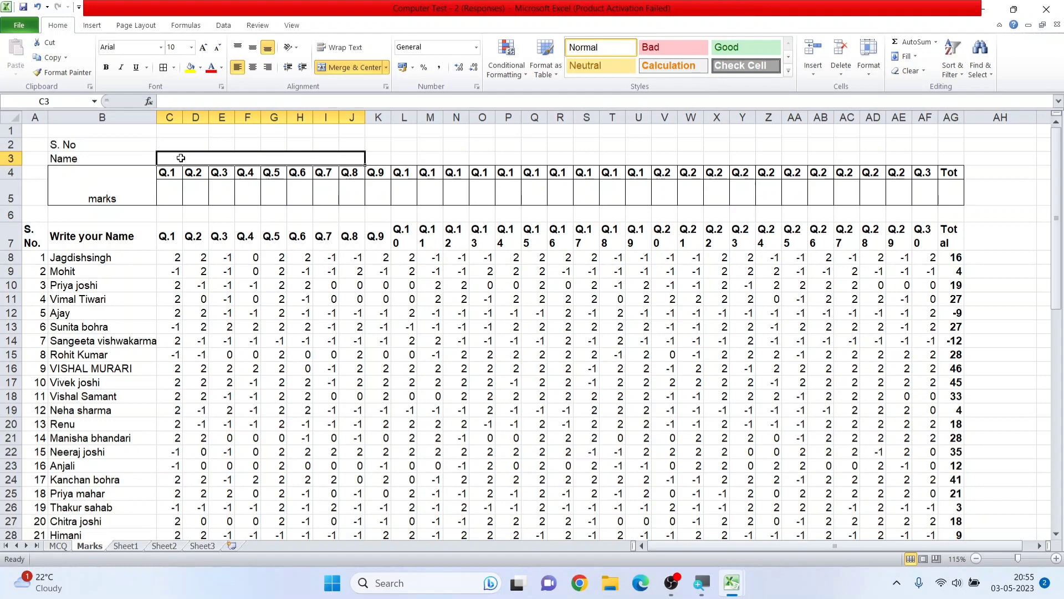
type("=l")
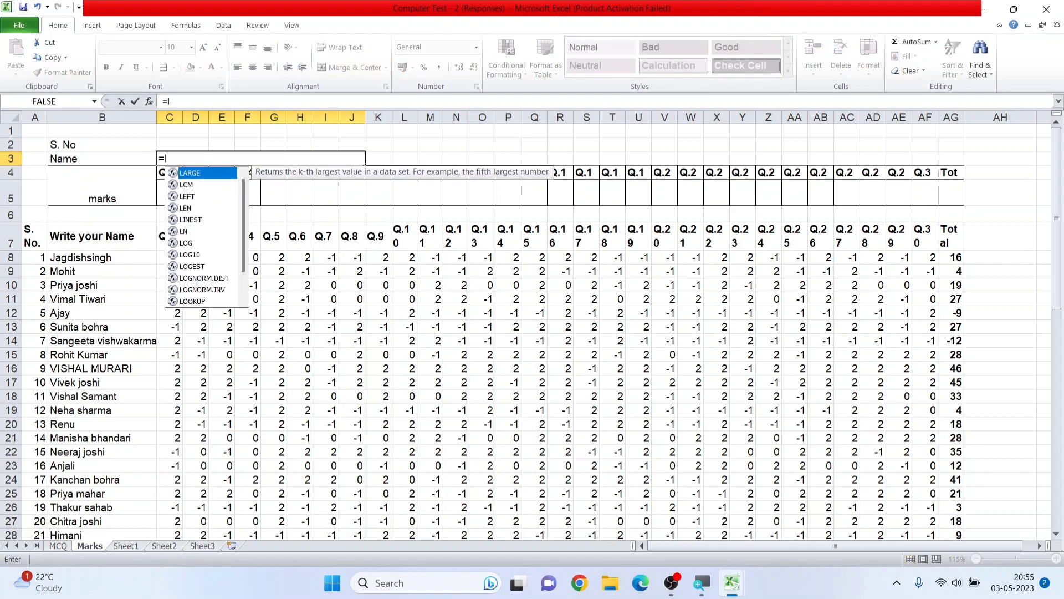
type("ookup")
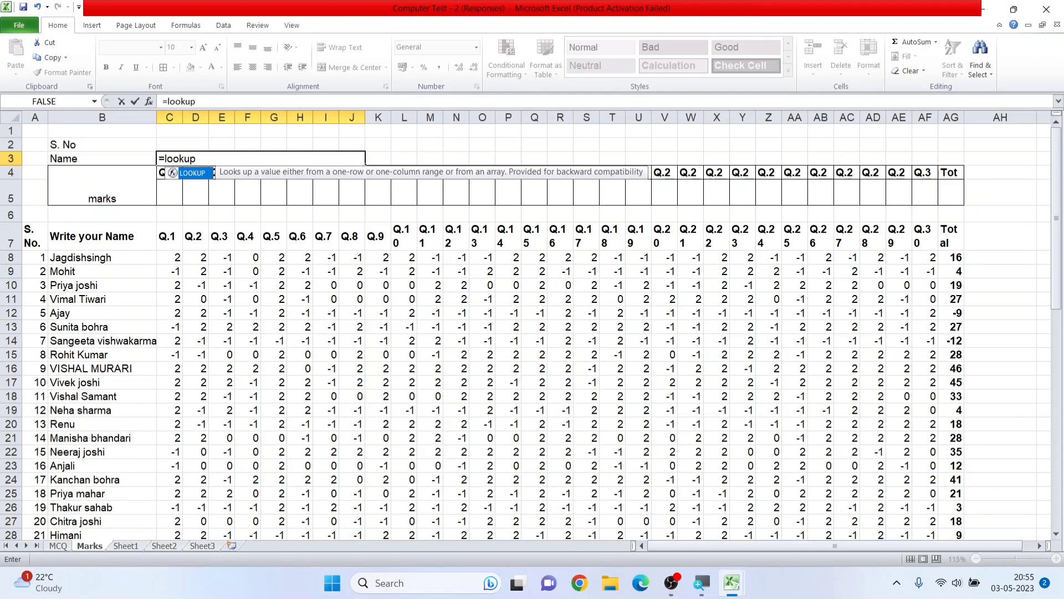
type("(")
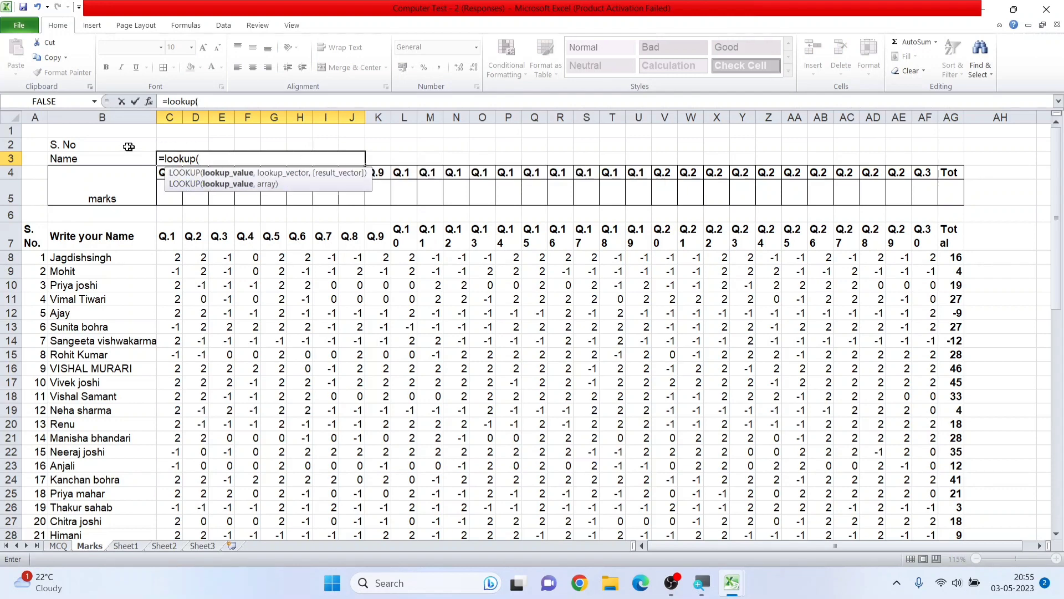
left_click(188, 143)
type(",")
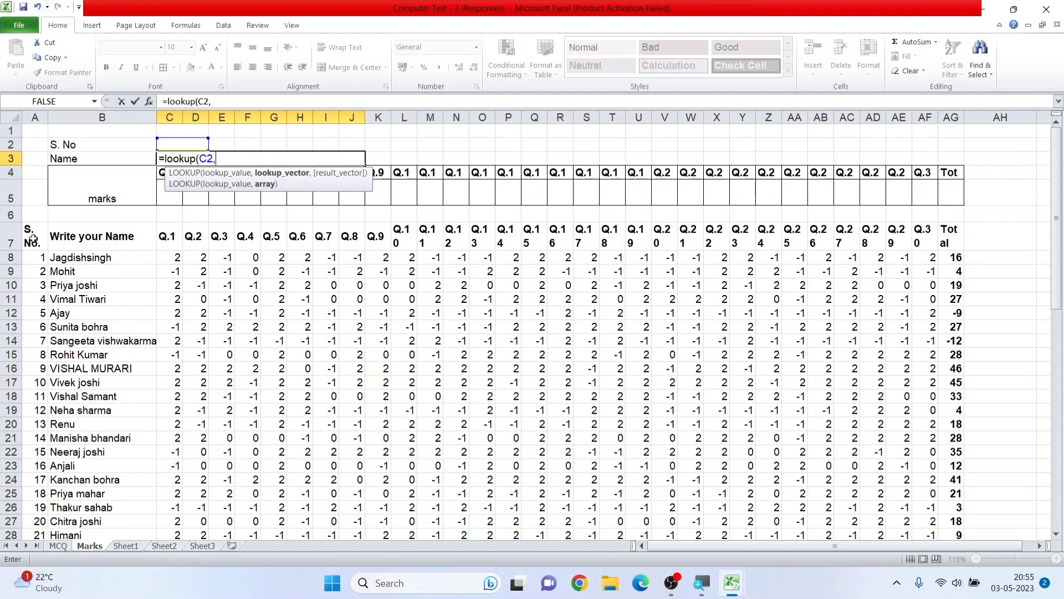
left_click_drag(33, 238, 68, 521)
scroll(138, 507, "up", 12)
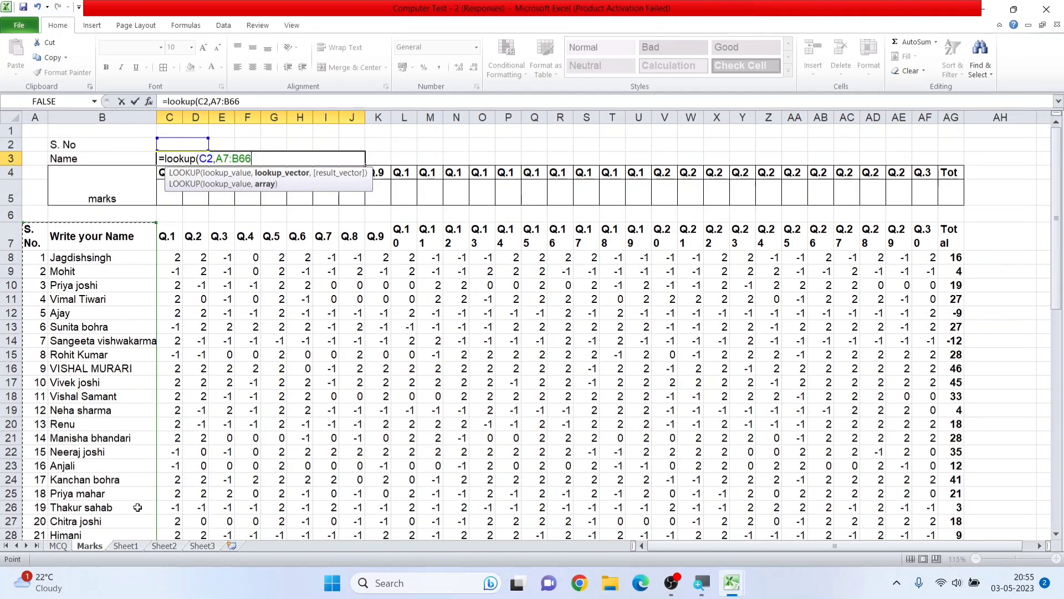
type(")")
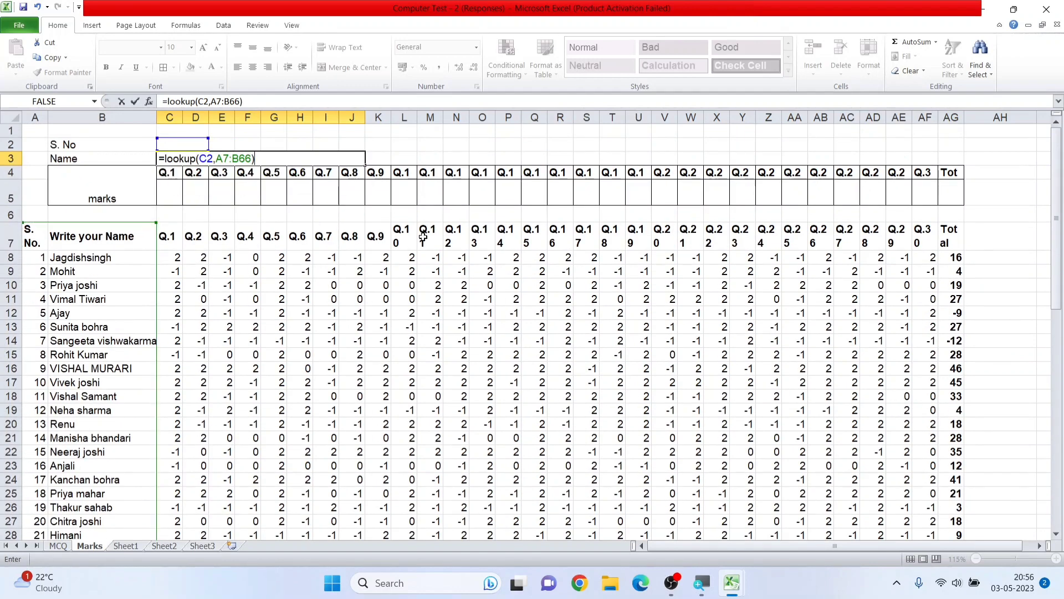
key("Return")
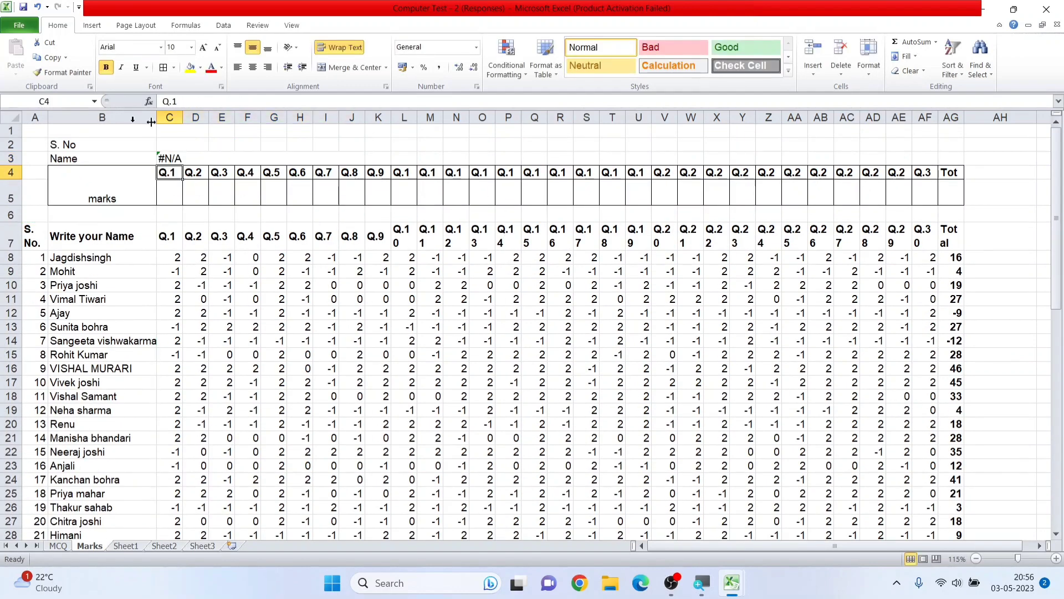
Test the name lookup by entering serial number 5 in C2.
left_click(183, 158)
left_click(184, 145)
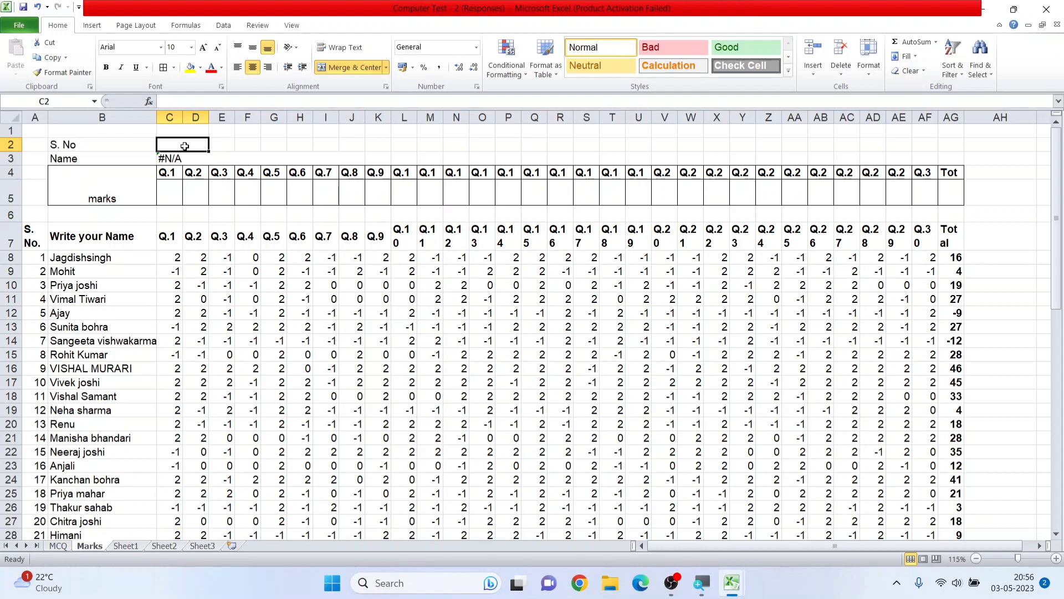
type("5")
key("Return")
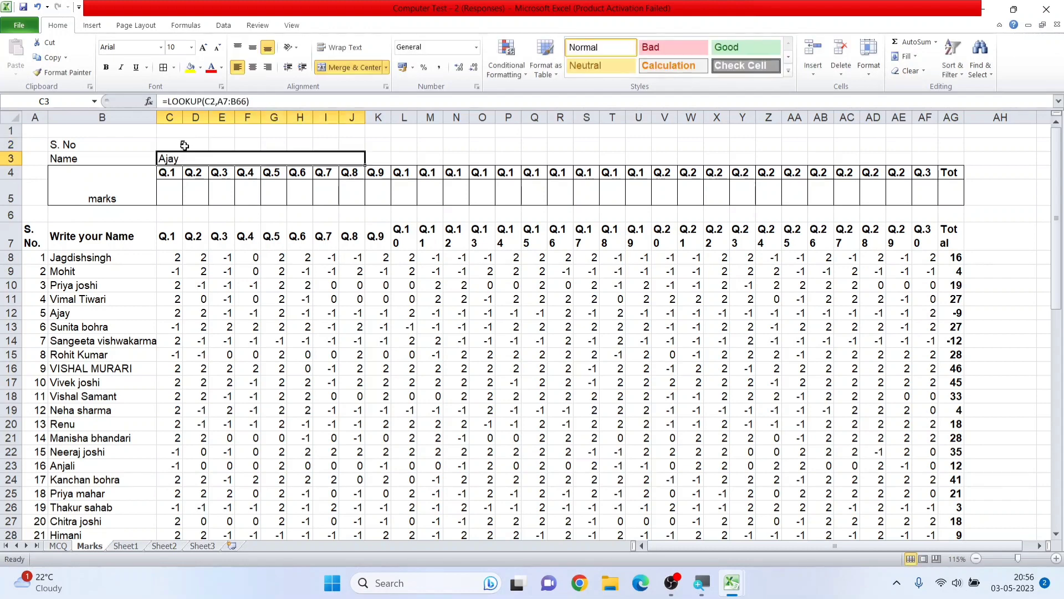
Make row 3 slightly taller and vertically center the name in C3.
left_click_drag(3, 151, 4, 169)
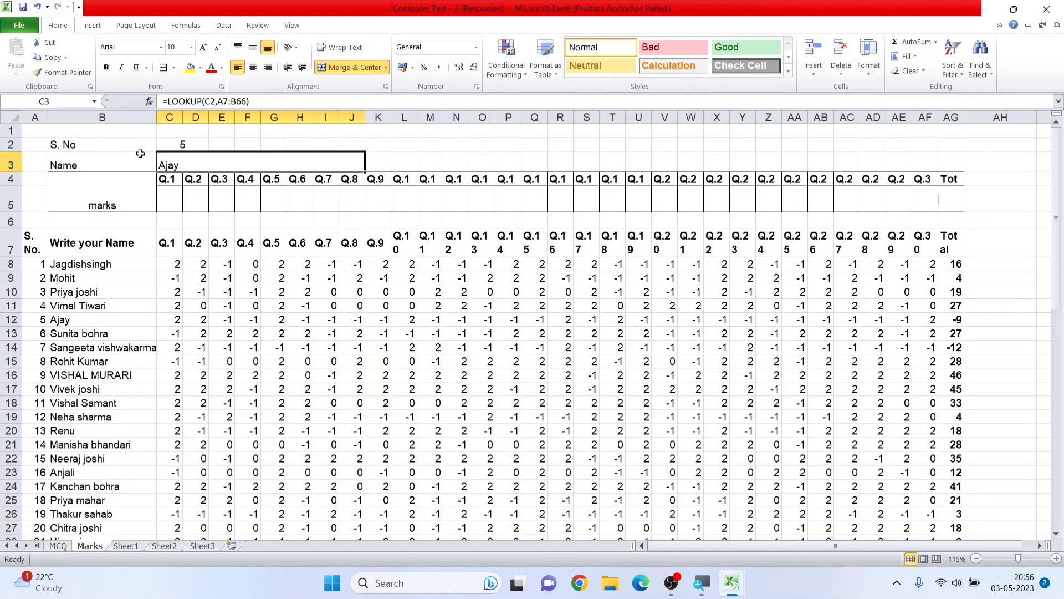
left_click(252, 47)
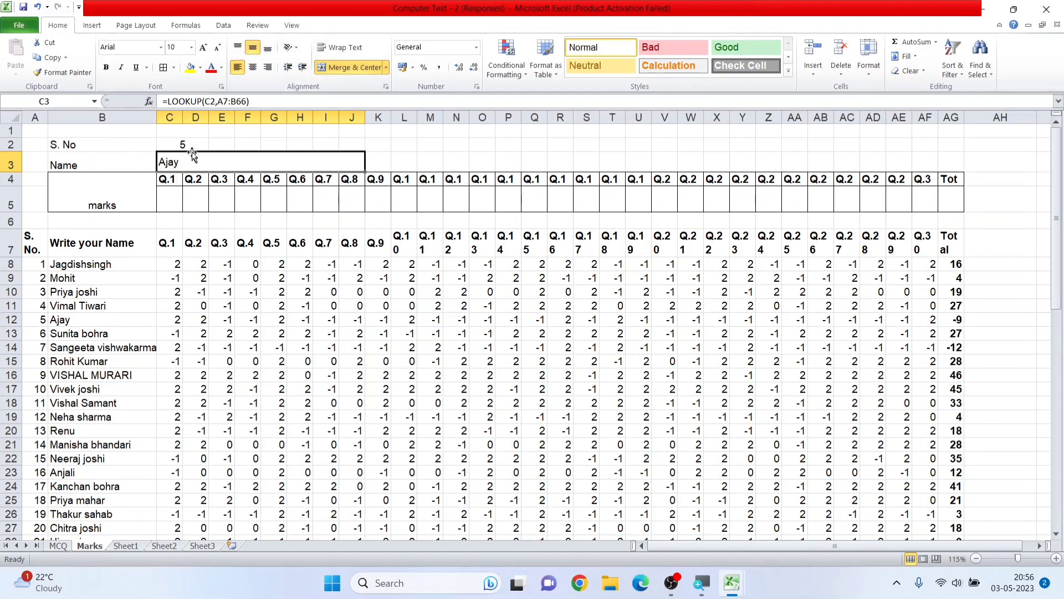
Fit the widths of the question and total columns C to AG to their contents.
left_click_drag(42, 320, 82, 319)
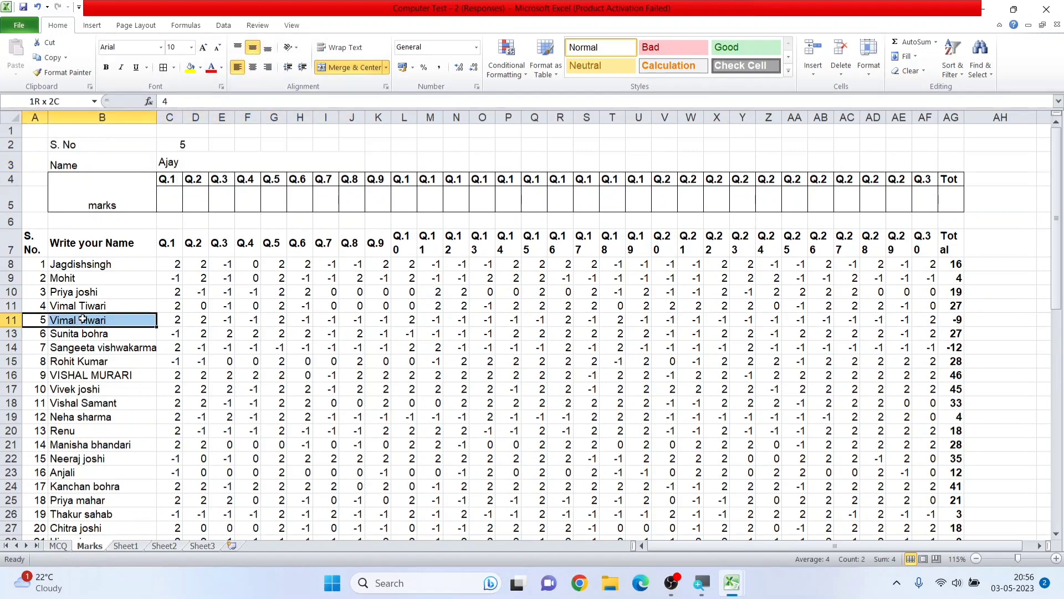
key("ctrl+z")
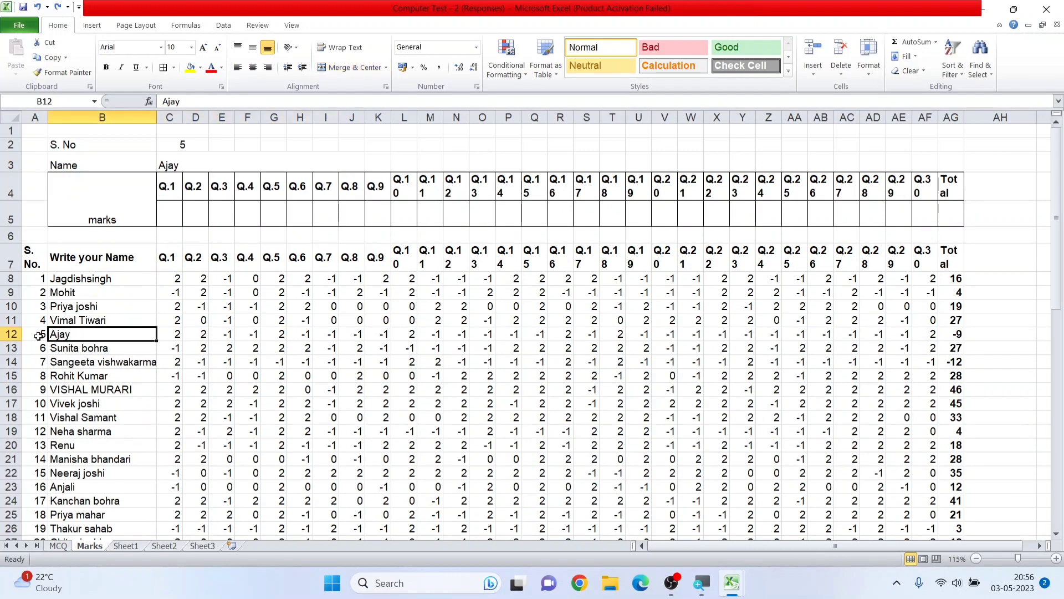
left_click(2, 333)
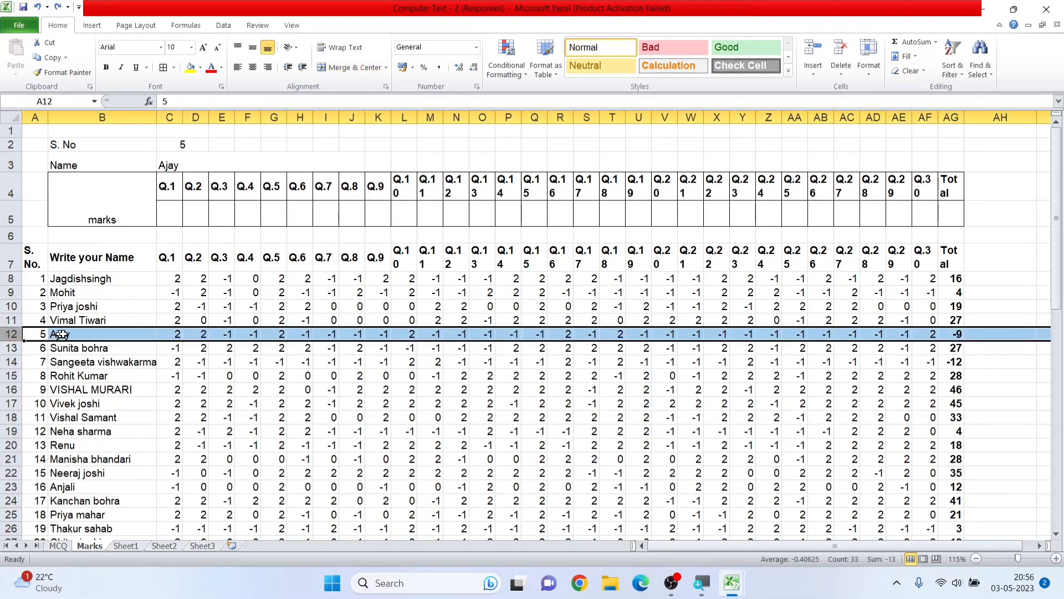
left_click(178, 159)
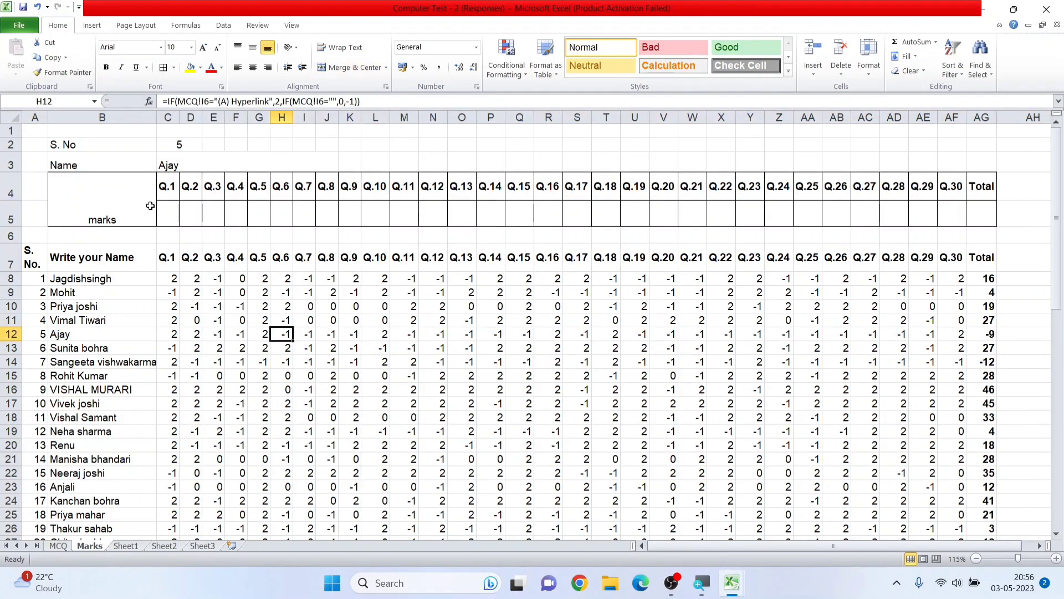
Vertically center the marks label in the merged cell B4:B5.
left_click(151, 207)
left_click(162, 215)
left_click(111, 203)
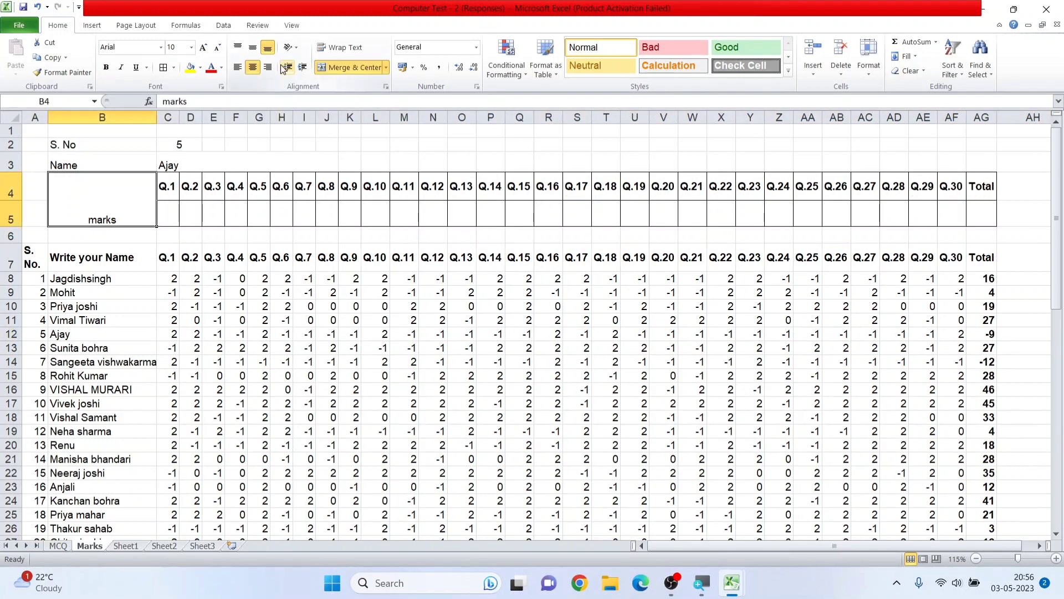
left_click(253, 49)
left_click(186, 212)
left_click(145, 215)
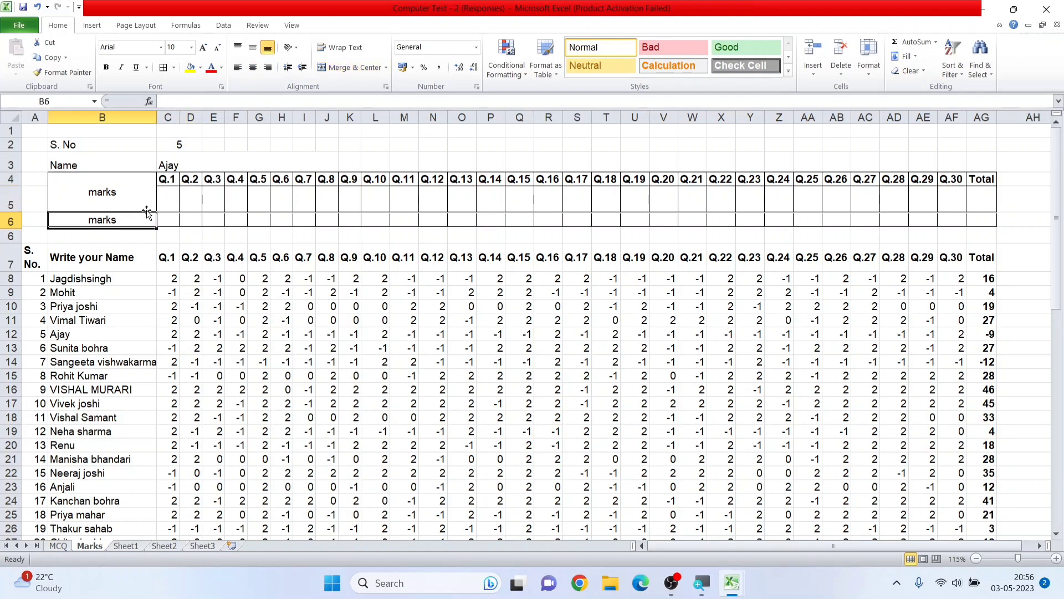
key("ctrl+z")
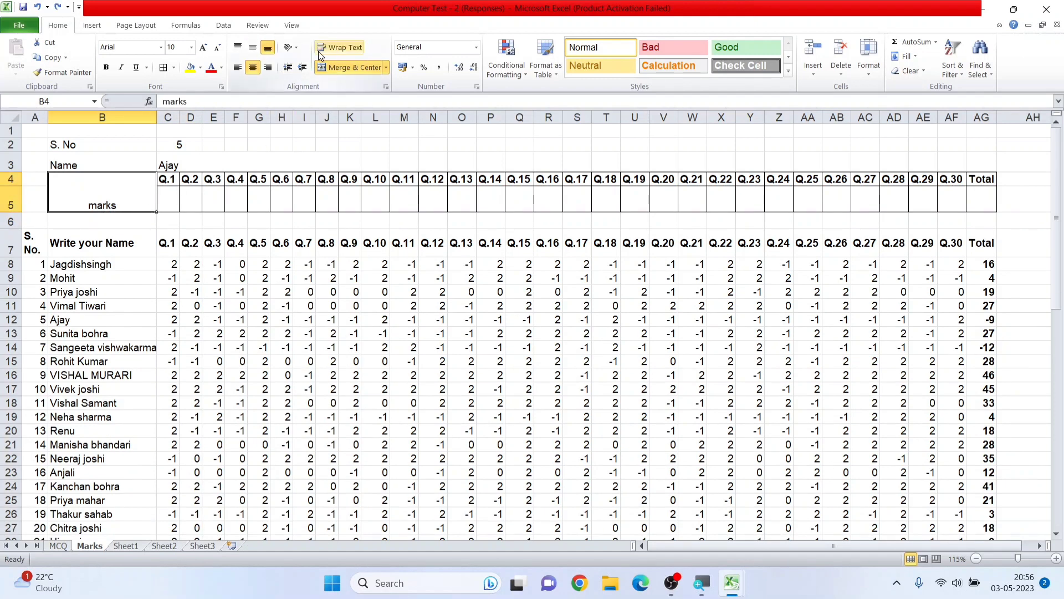
left_click(253, 48)
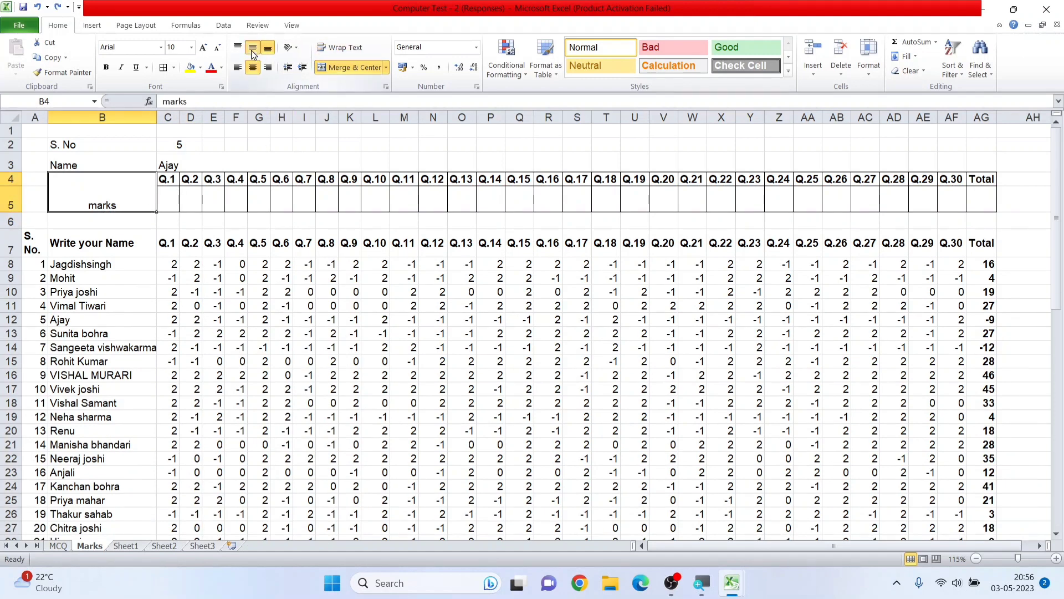
Enter the formula =LOOKUP(C2,A7:C66) in C5 to fetch the Q.1 mark by serial number.
left_click(166, 202)
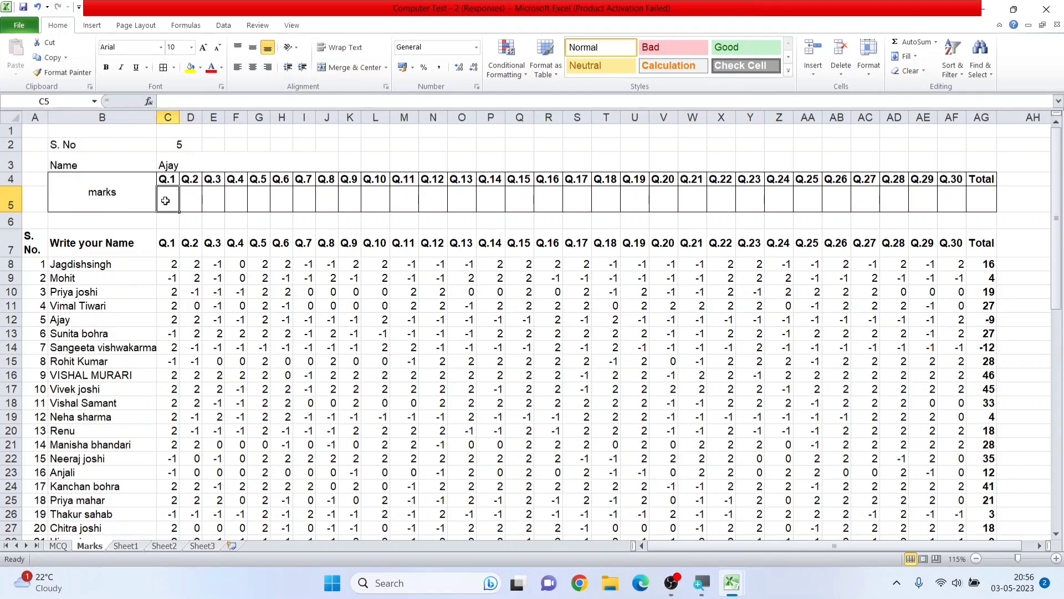
type("=")
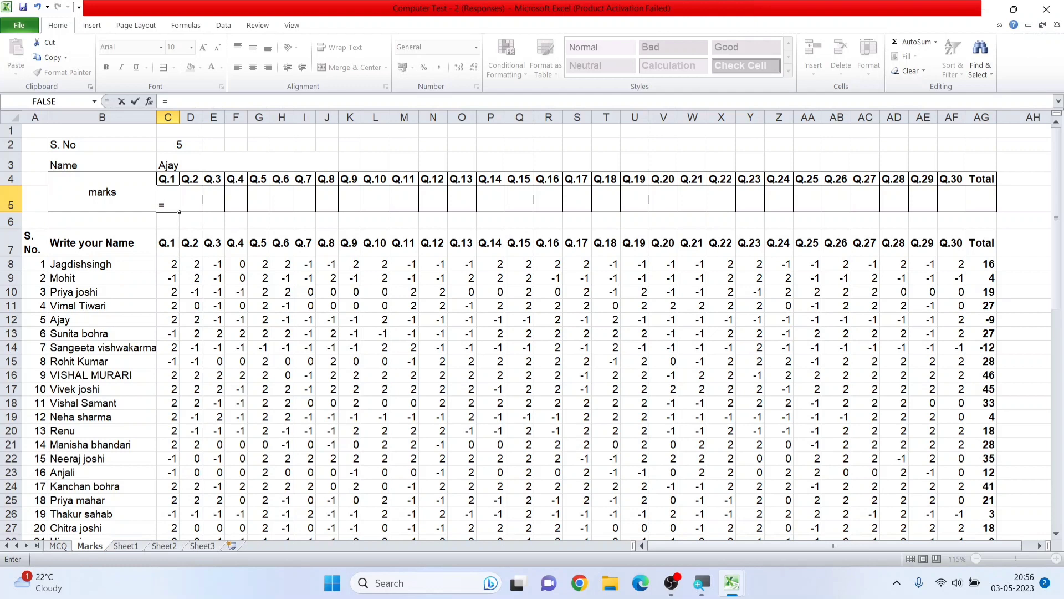
type("lookup")
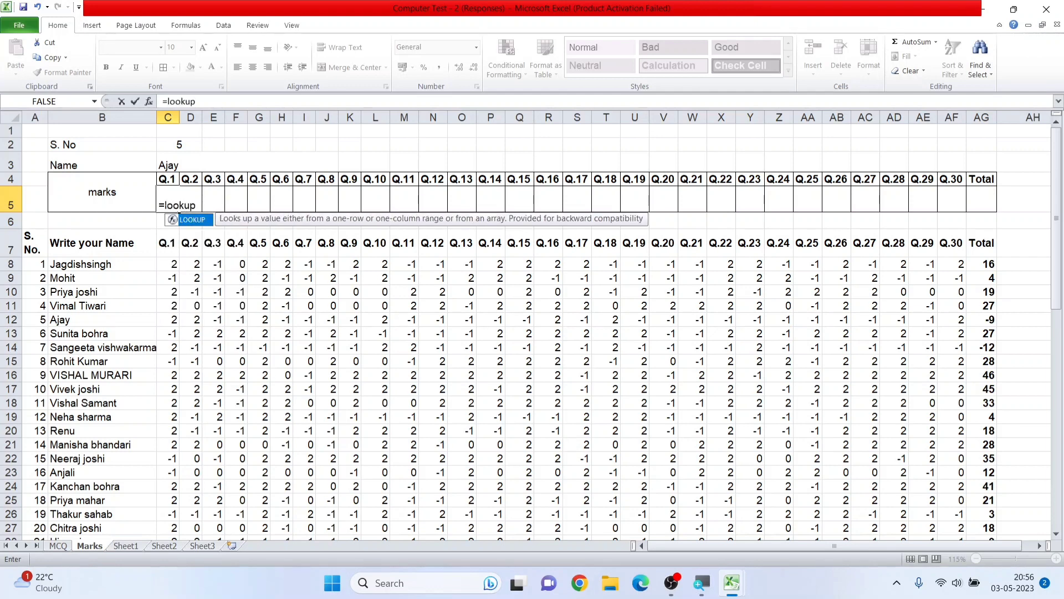
type("(")
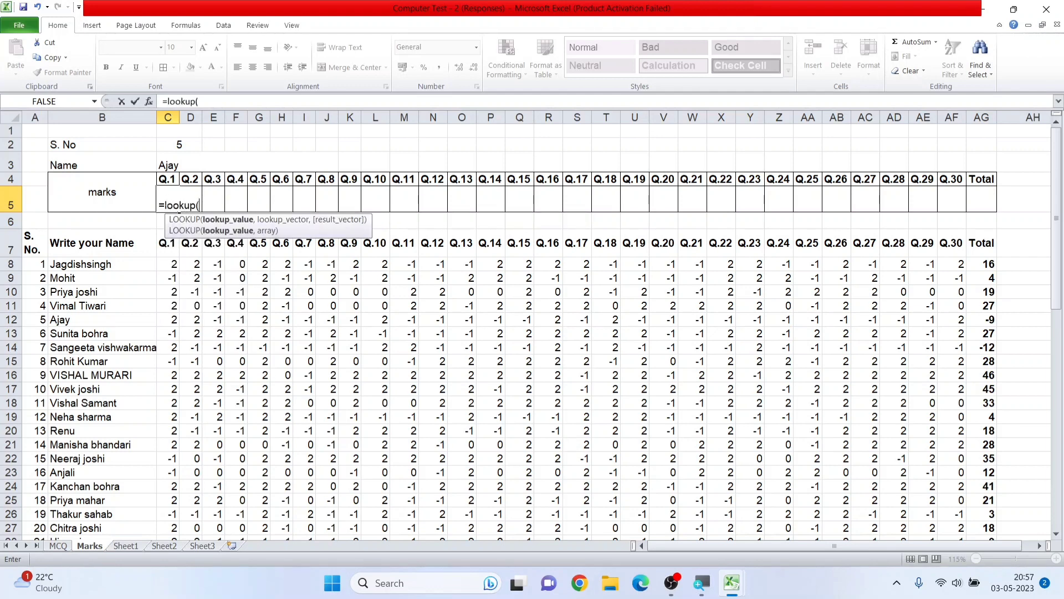
left_click(177, 146)
type(",")
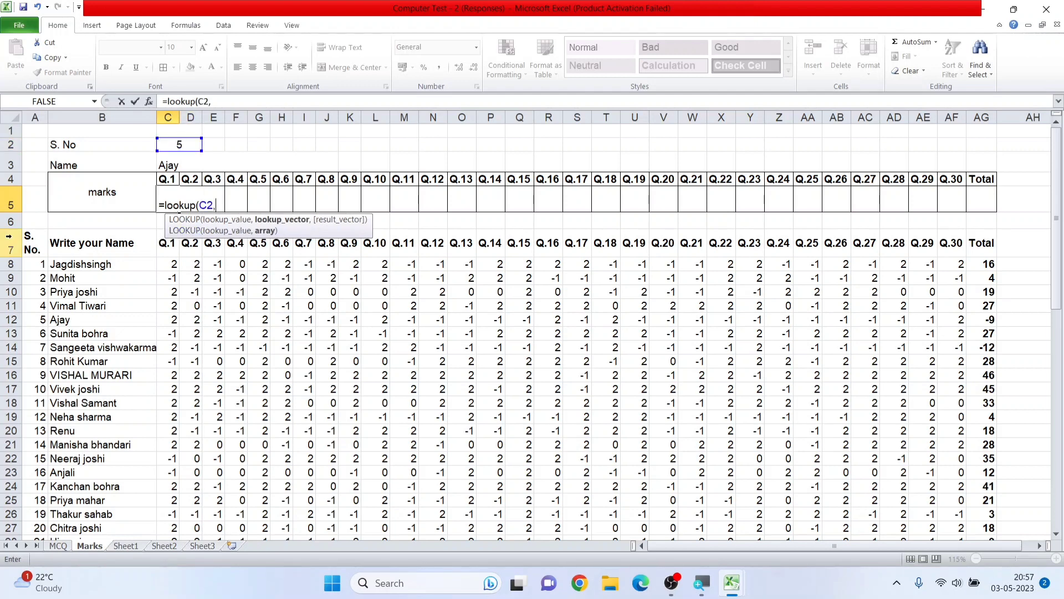
left_click_drag(27, 244, 172, 497)
scroll(171, 493, "up", 13)
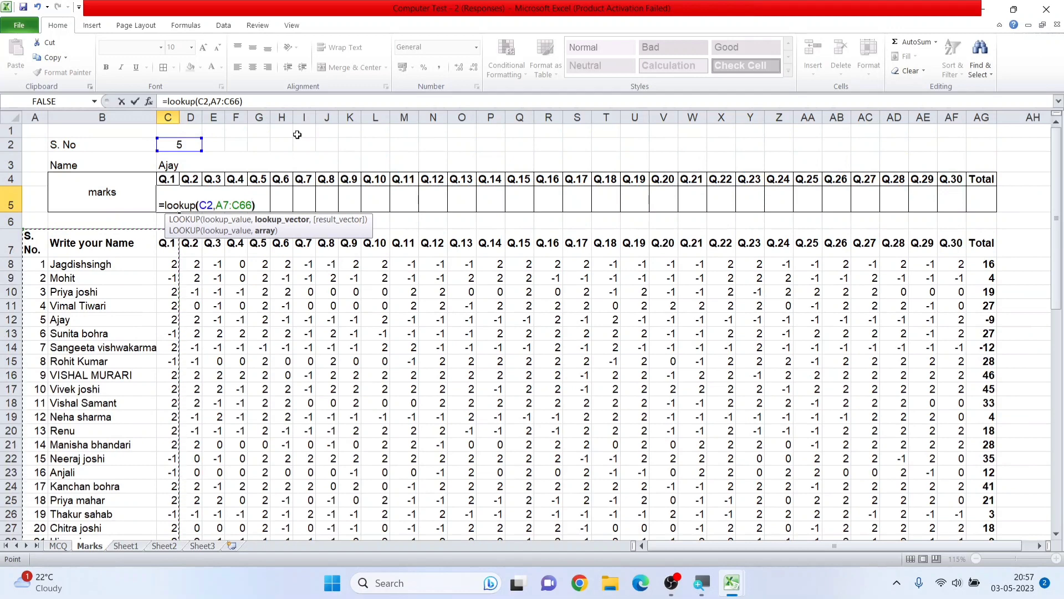
type(")")
key("Return")
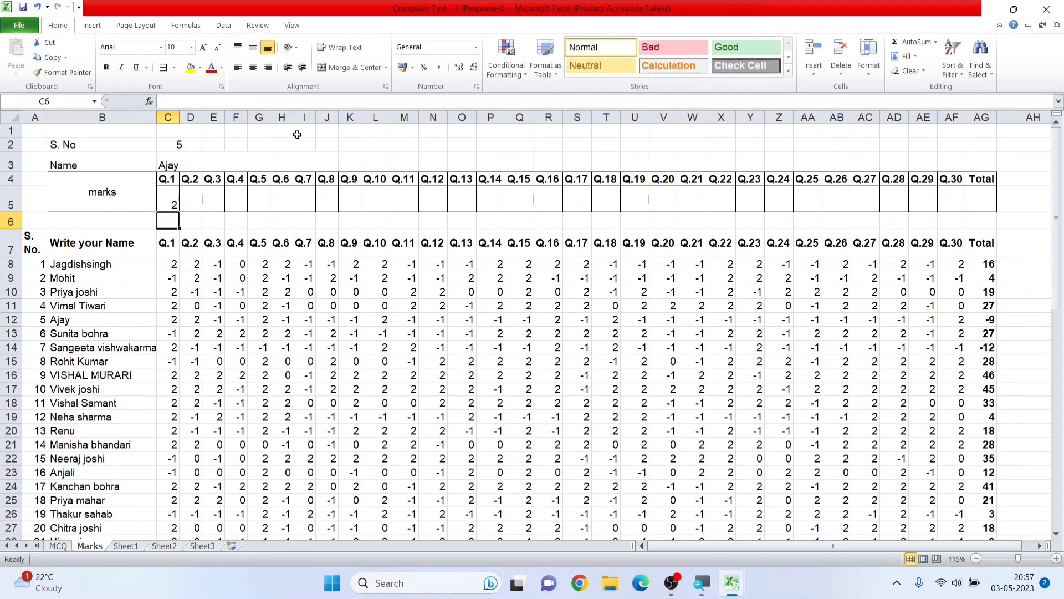
Fill the Q.1 lookup formula from C5 across the marks row to the Total cell AG5.
left_click(165, 199)
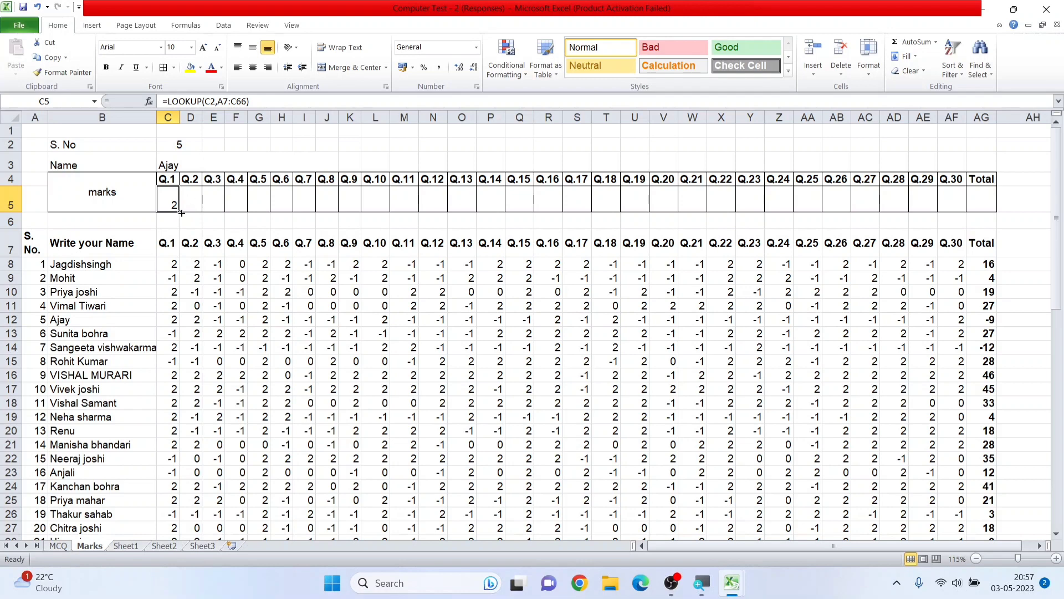
left_click(190, 200)
left_click(271, 202)
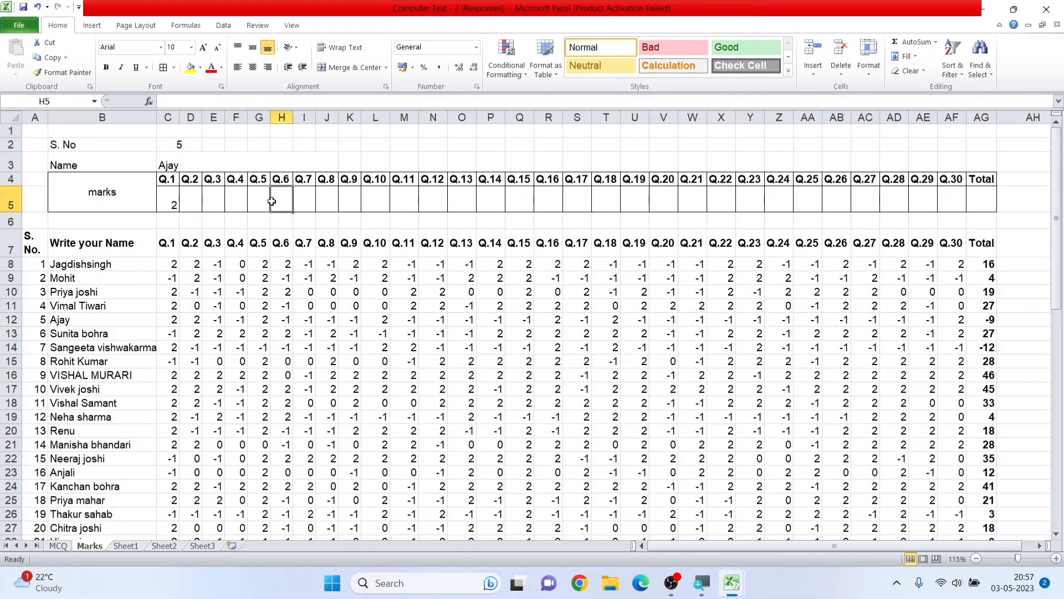
left_click(173, 200)
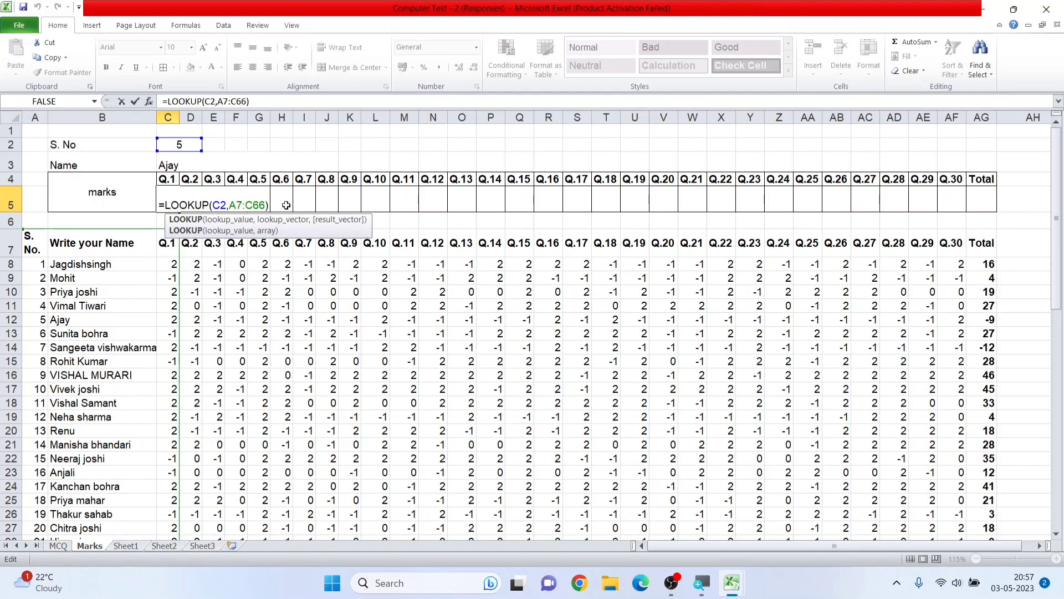
key("Return")
left_click(176, 204)
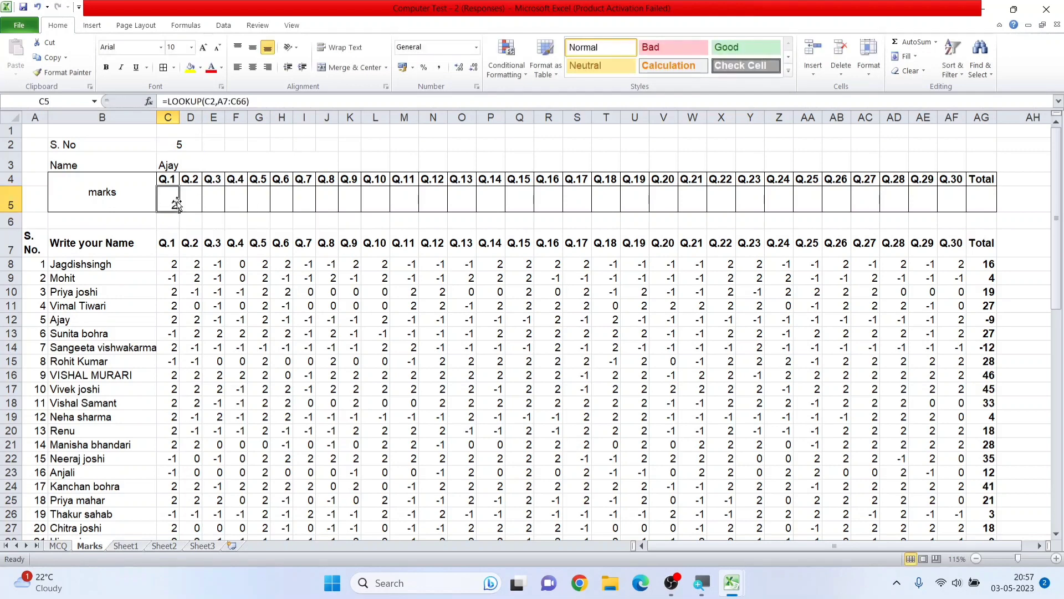
left_click_drag(179, 210, 992, 206)
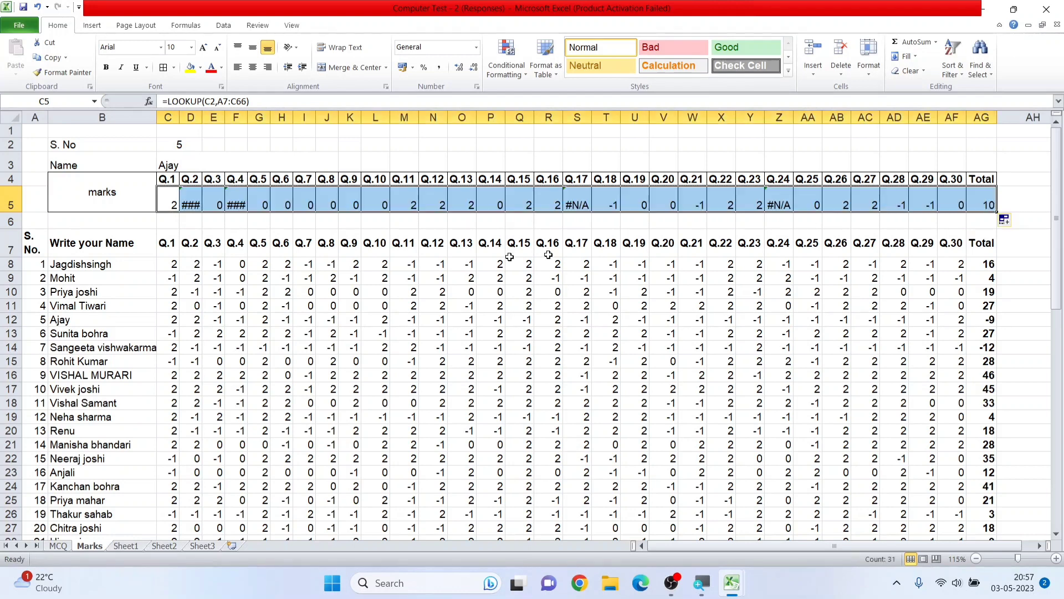
Inspect the filled formulas in row 5, including F5 and Z5, and the lookup value and array references in C5.
left_click(220, 204)
left_click(235, 203)
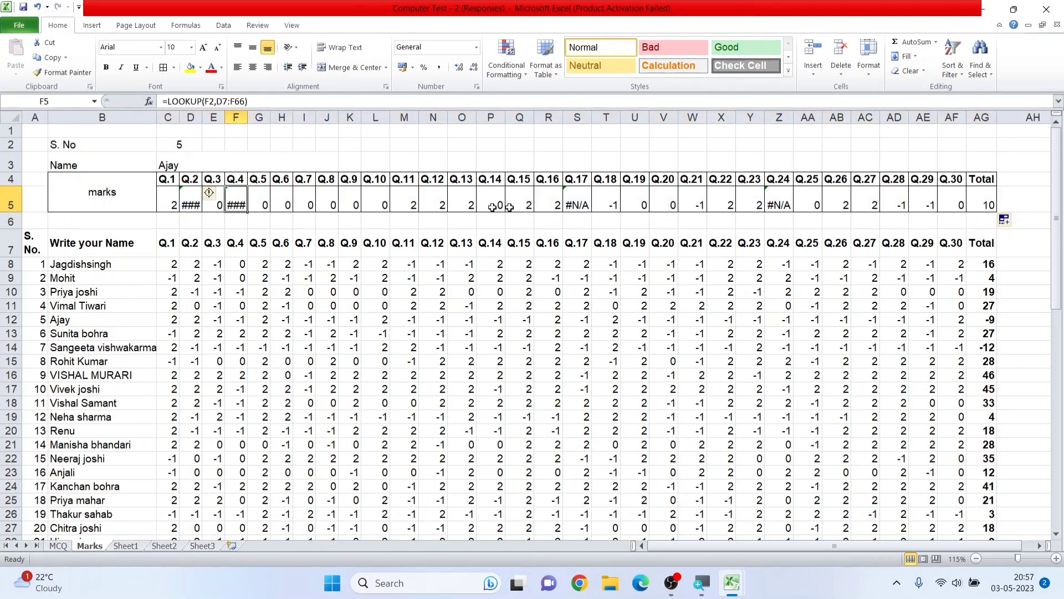
left_click(582, 206)
left_click(699, 205)
left_click(789, 206)
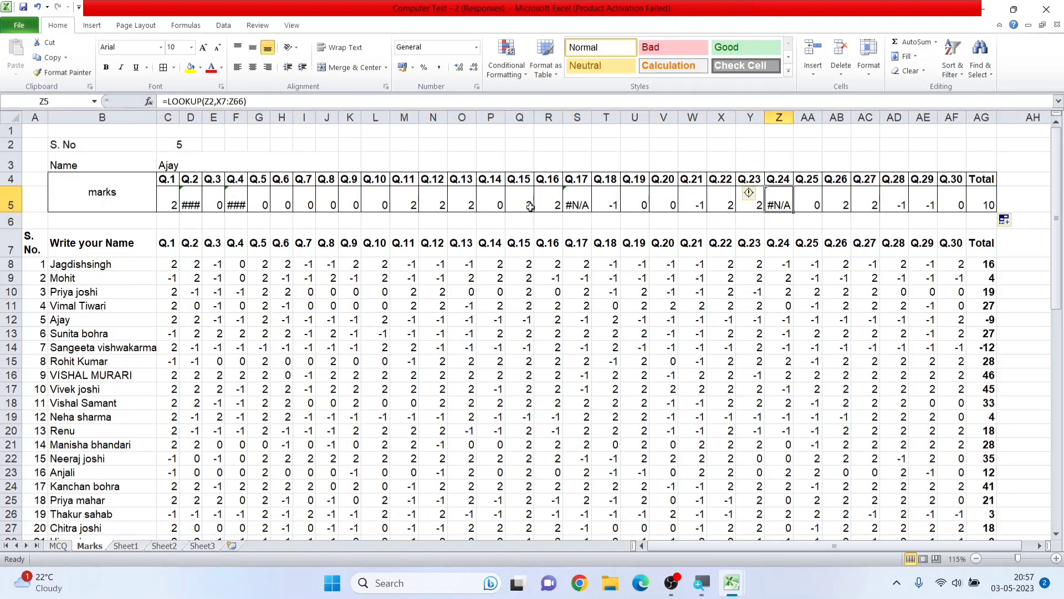
left_click(169, 203)
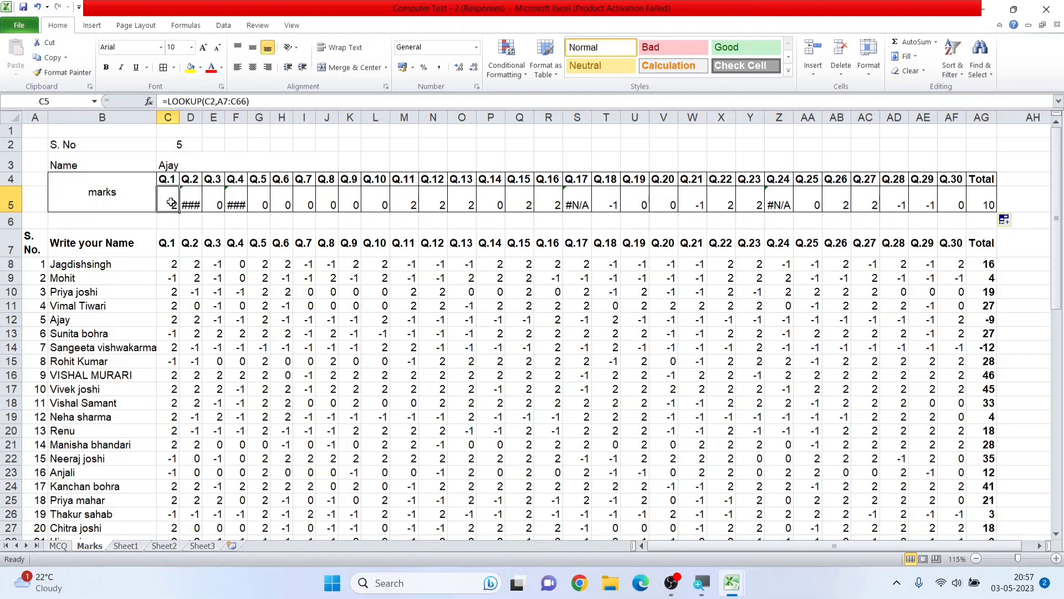
double_click(168, 191)
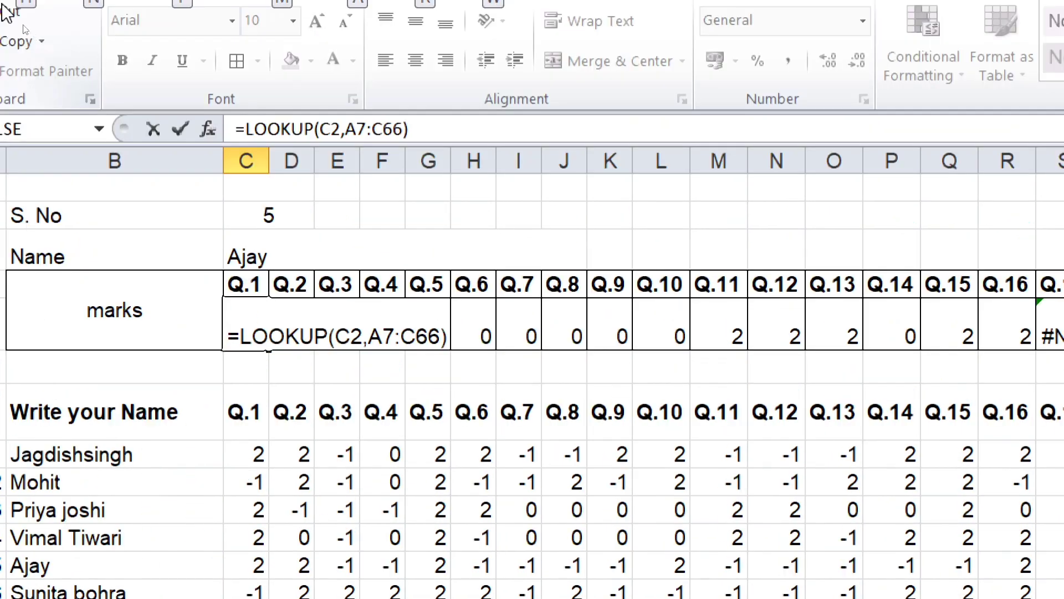
key("alt")
double_click(355, 368)
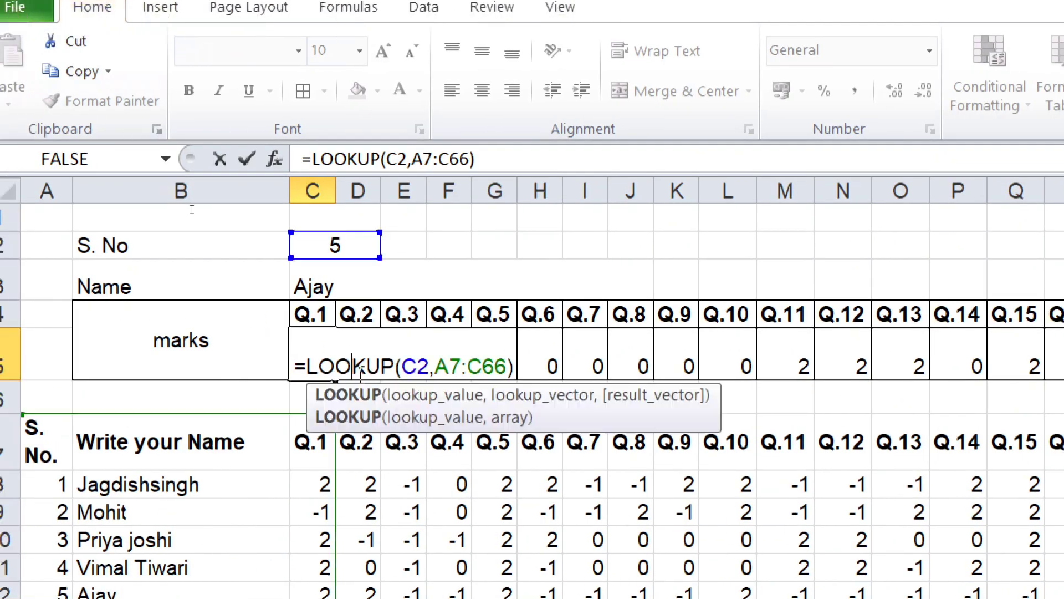
left_click(412, 369)
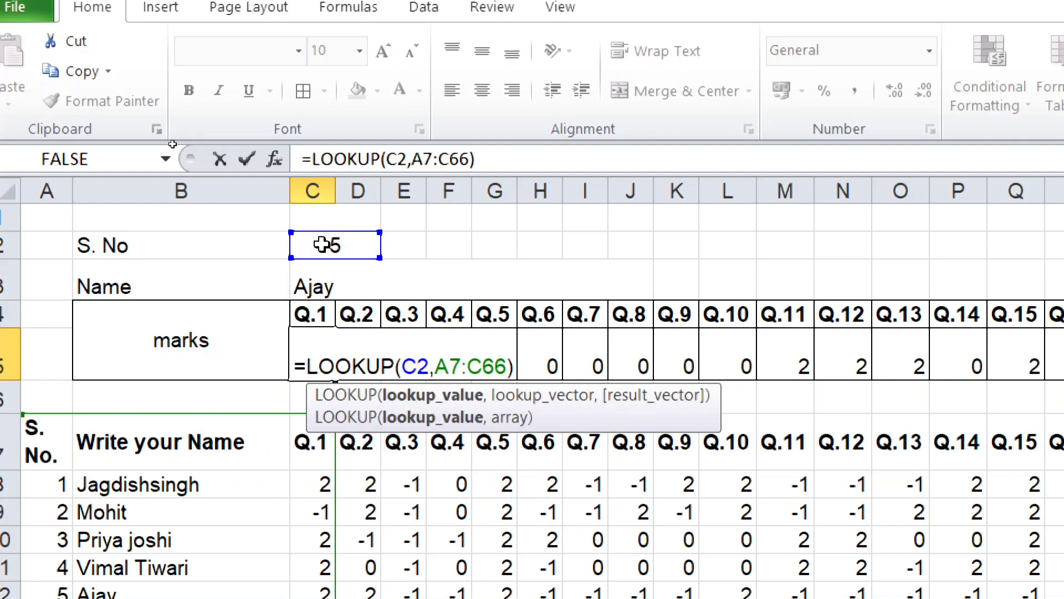
key("Return")
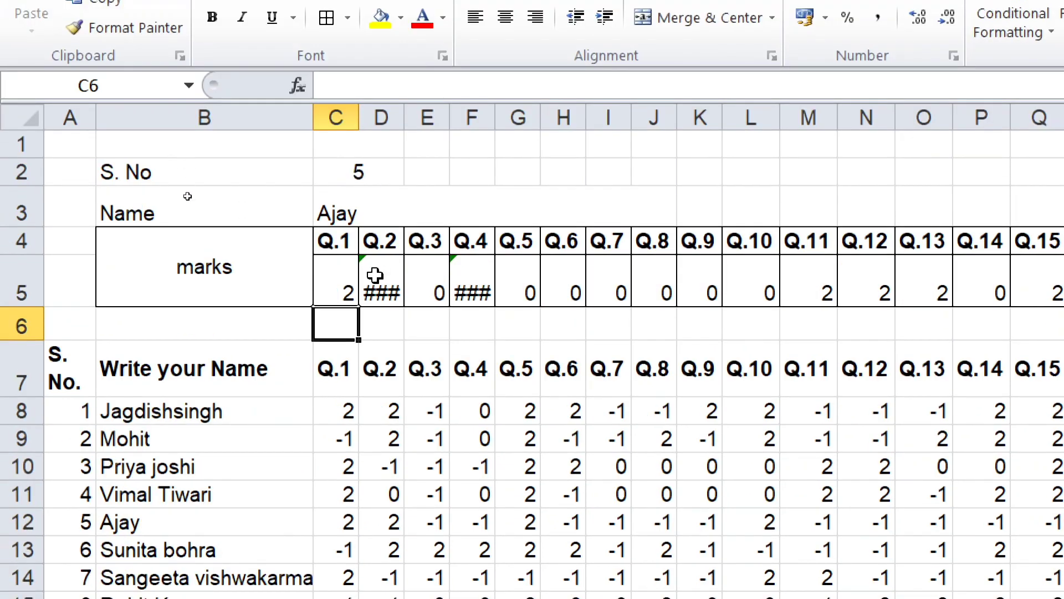
Examine the lookup value and array references of the copied formulas in D5 and G5.
left_click(349, 342)
double_click(382, 284)
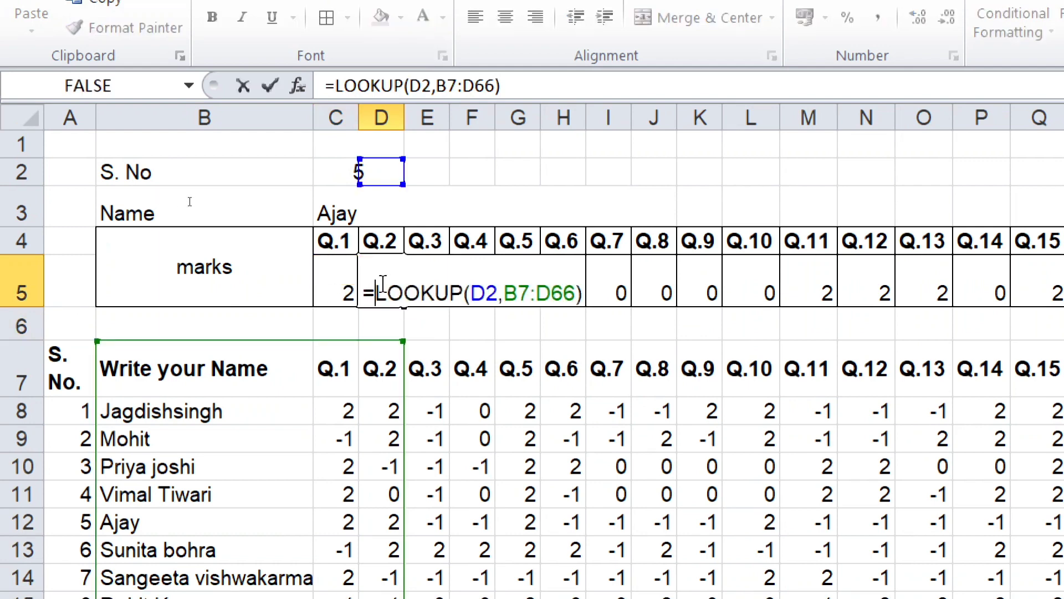
key("Right")
key("Right")
key("Right")
key("Right")
key("Right")
key("Return")
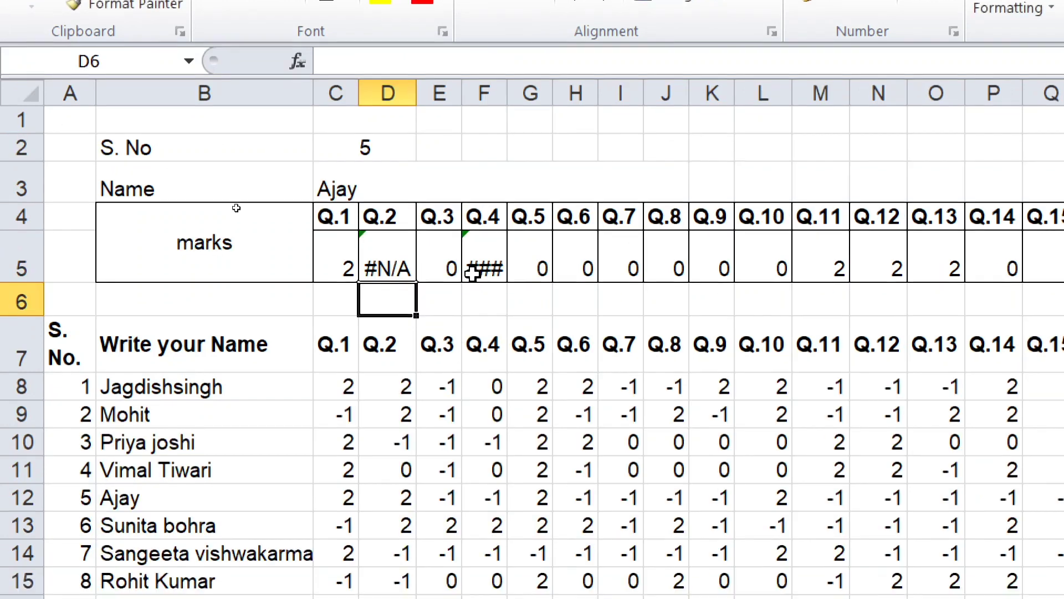
double_click(533, 290)
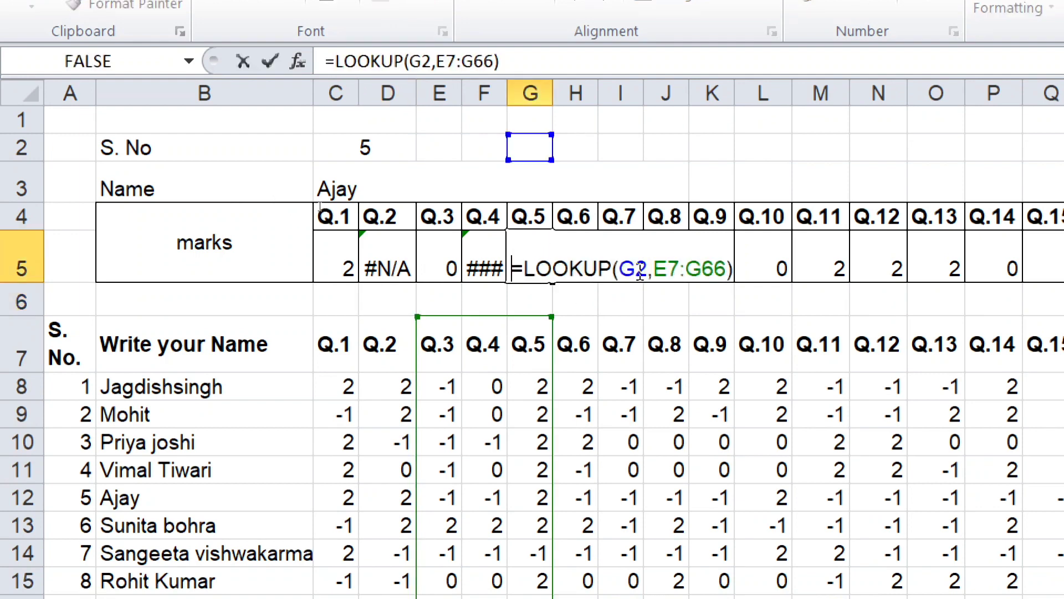
key("Escape")
Make the lookup value in C5 absolute so the formula reads =LOOKUP($C$2,A7:C66).
left_click(344, 270)
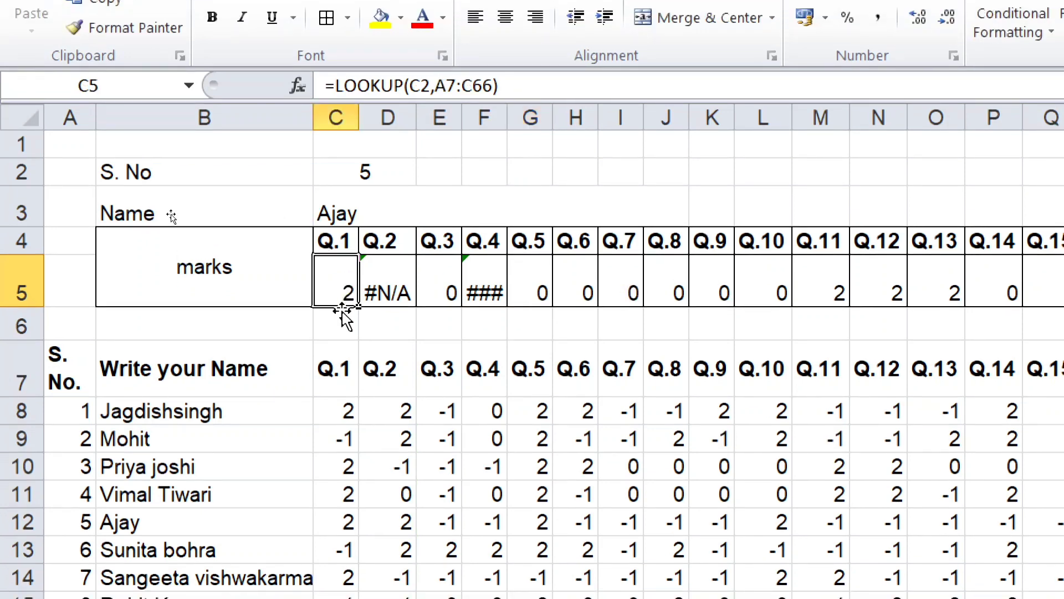
double_click(340, 281)
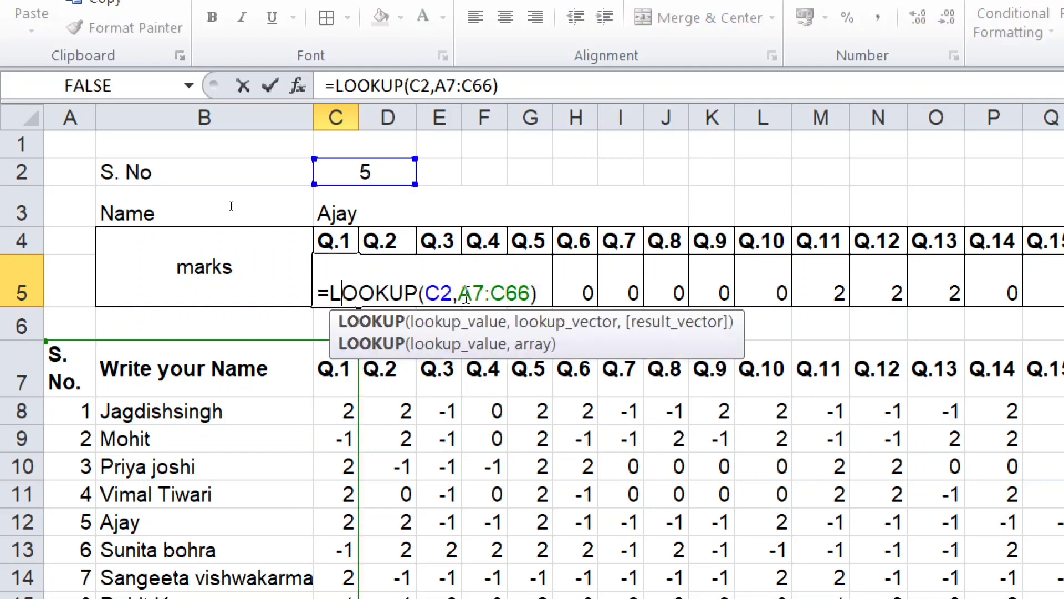
left_click(441, 292)
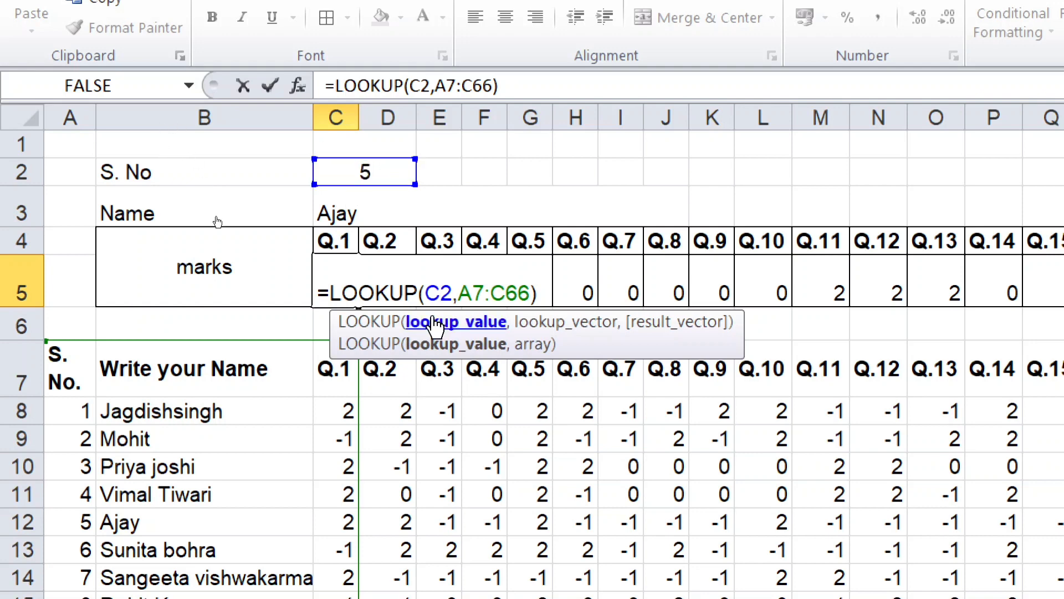
key("F4")
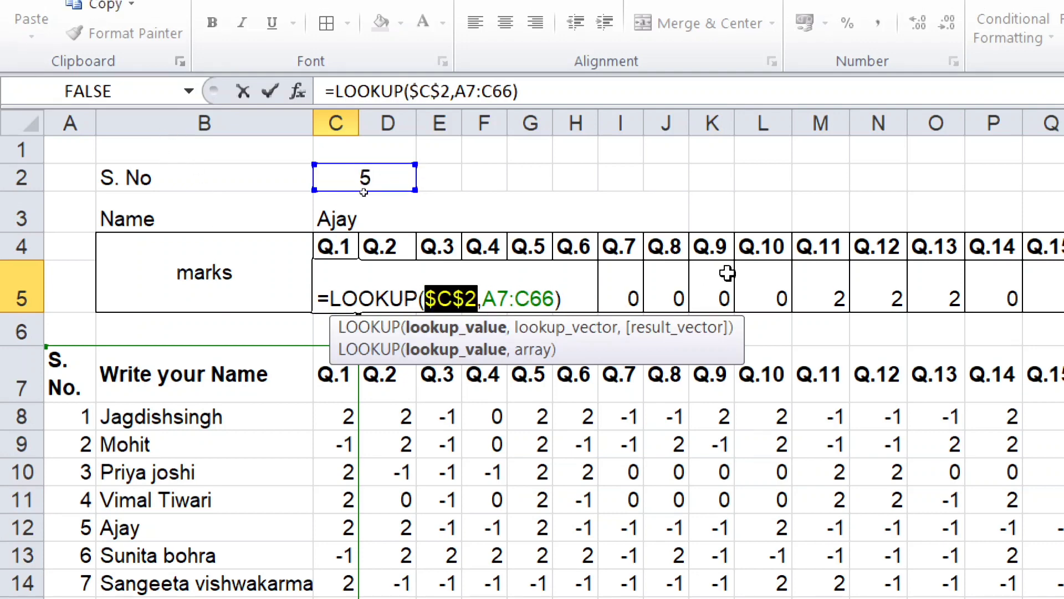
key("Return")
left_click(326, 293)
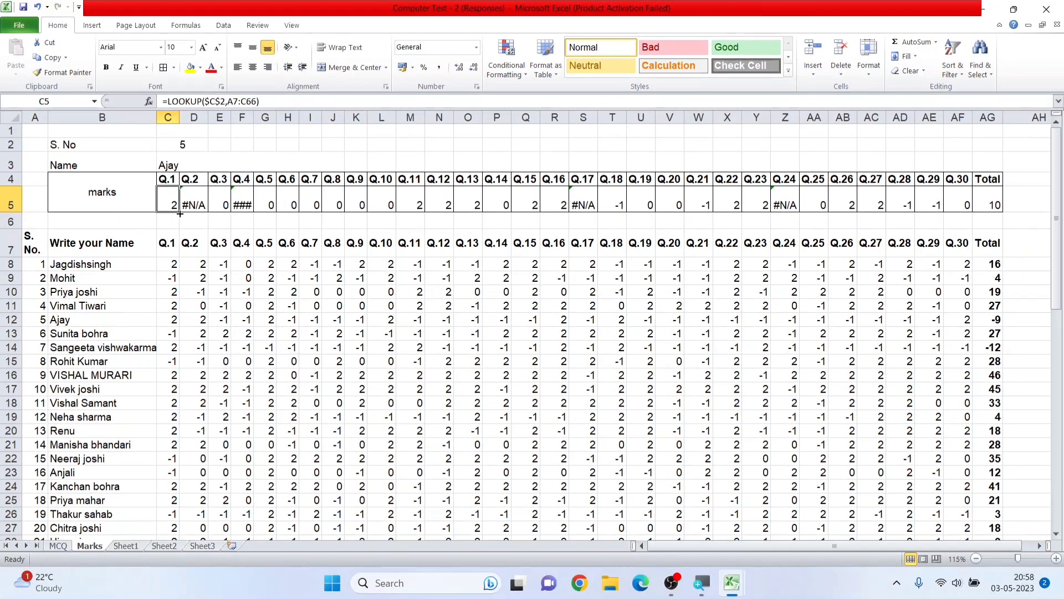
Fill the C5 lookup formula with its absolute lookup value across the marks row to the Total cell AG5.
left_click_drag(358, 308, 1063, 309)
left_click_drag(856, 213, 995, 215)
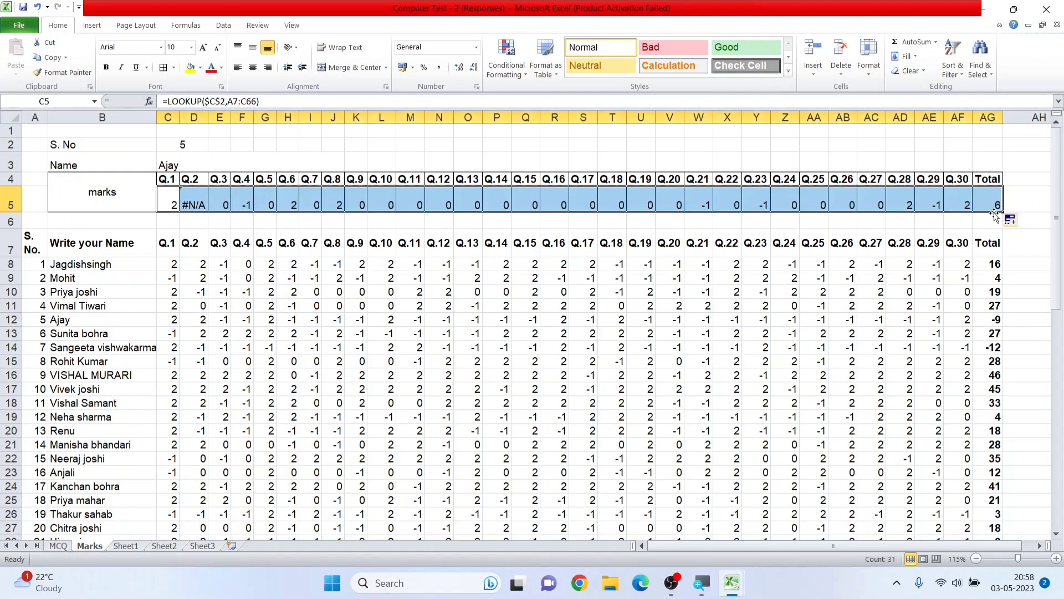
Check the copied lookup formulas in row 5 from D5 to K5 against the original in C5.
left_click(202, 200)
left_click(252, 202)
key("Right")
key("Right")
key("Right")
key("Right")
key("Right")
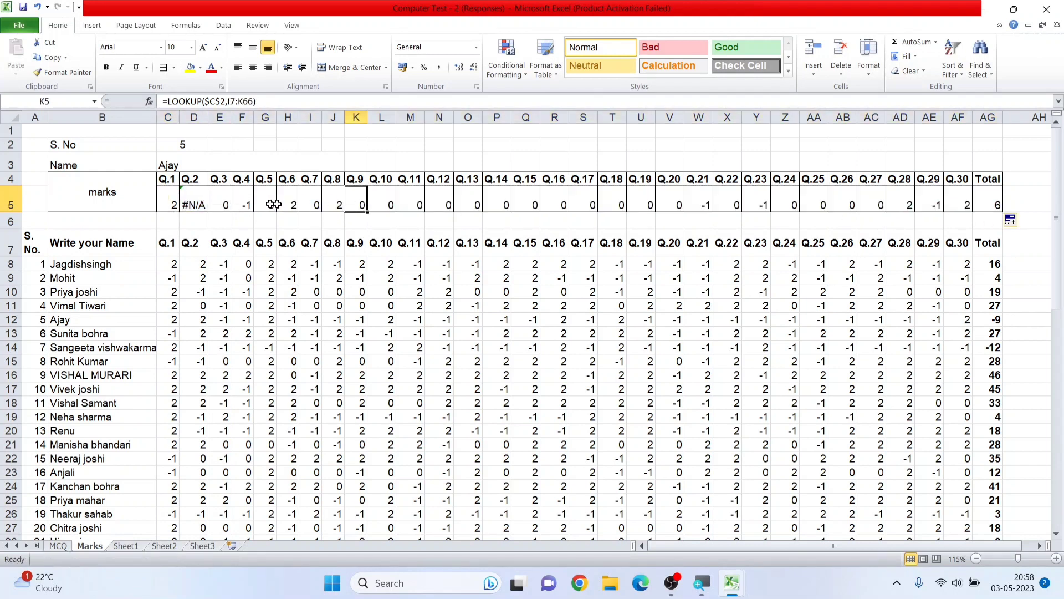
left_click(191, 202)
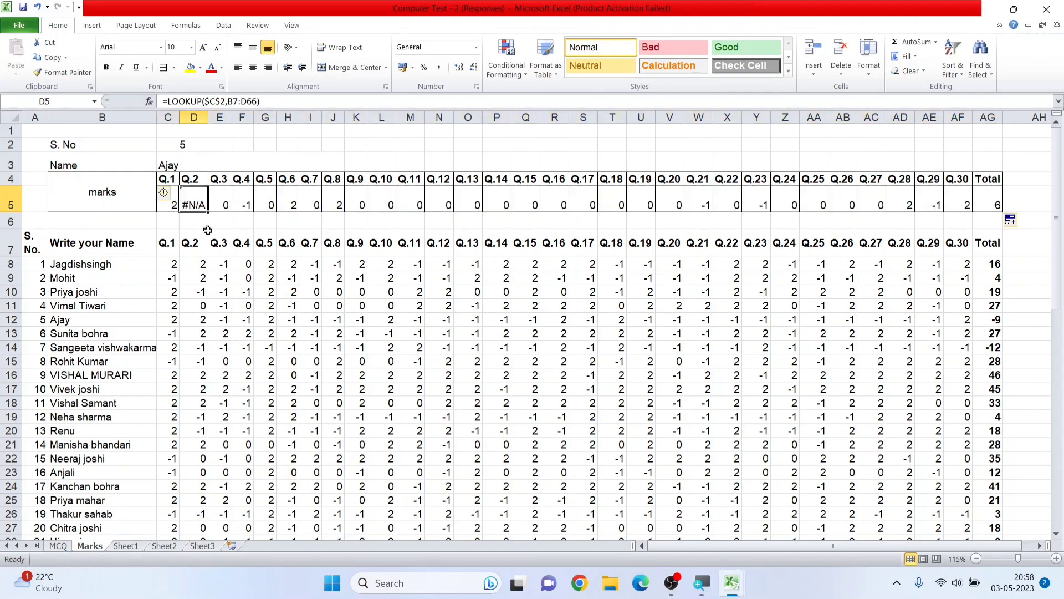
left_click(218, 204)
left_click(242, 205)
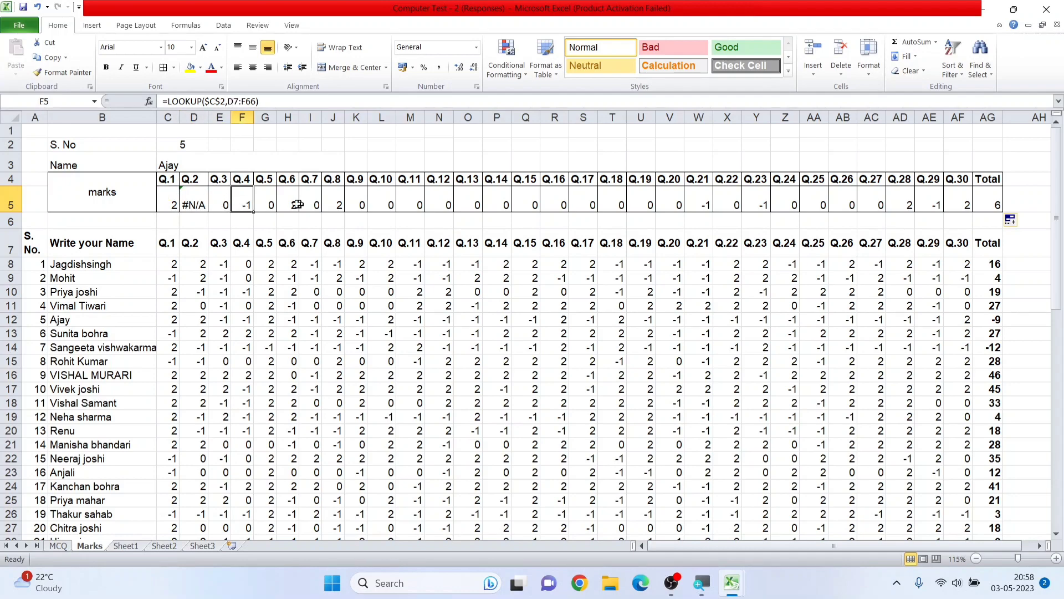
left_click(172, 204)
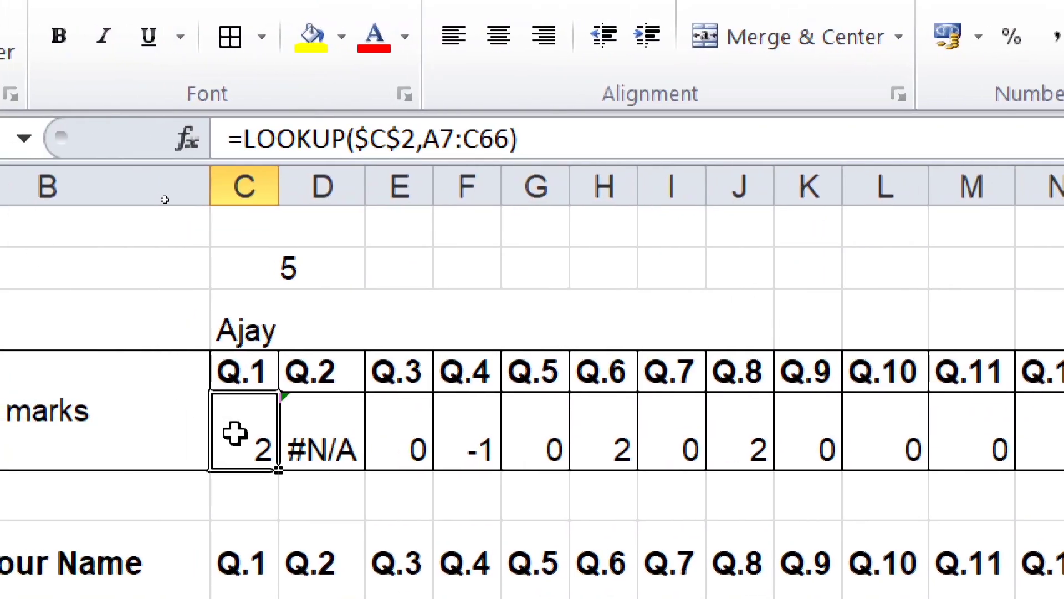
Examine the array reference inside the Q.2 lookup formula in D5.
double_click(348, 448)
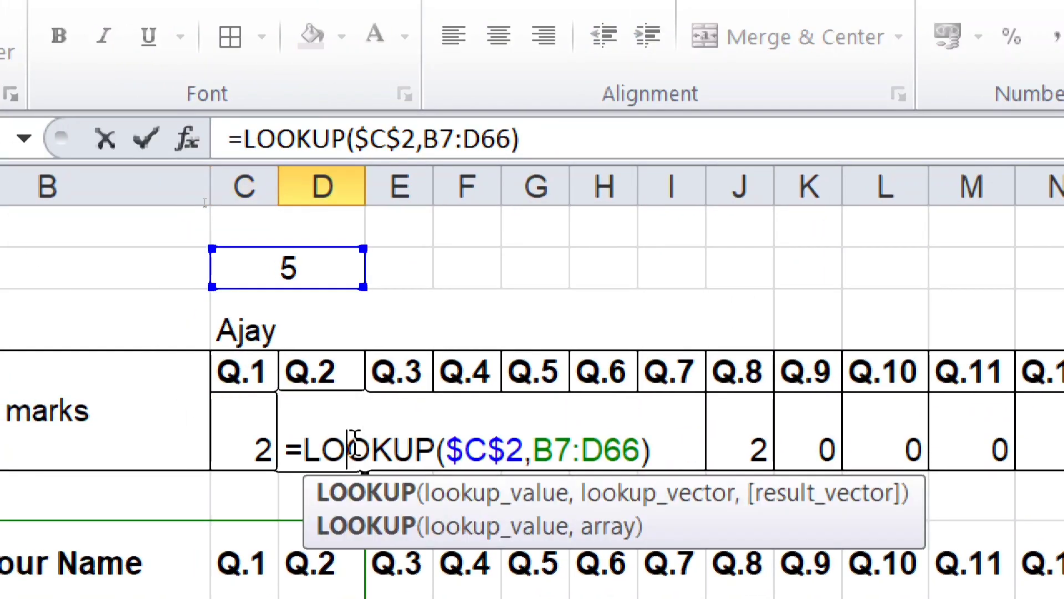
left_click(554, 450)
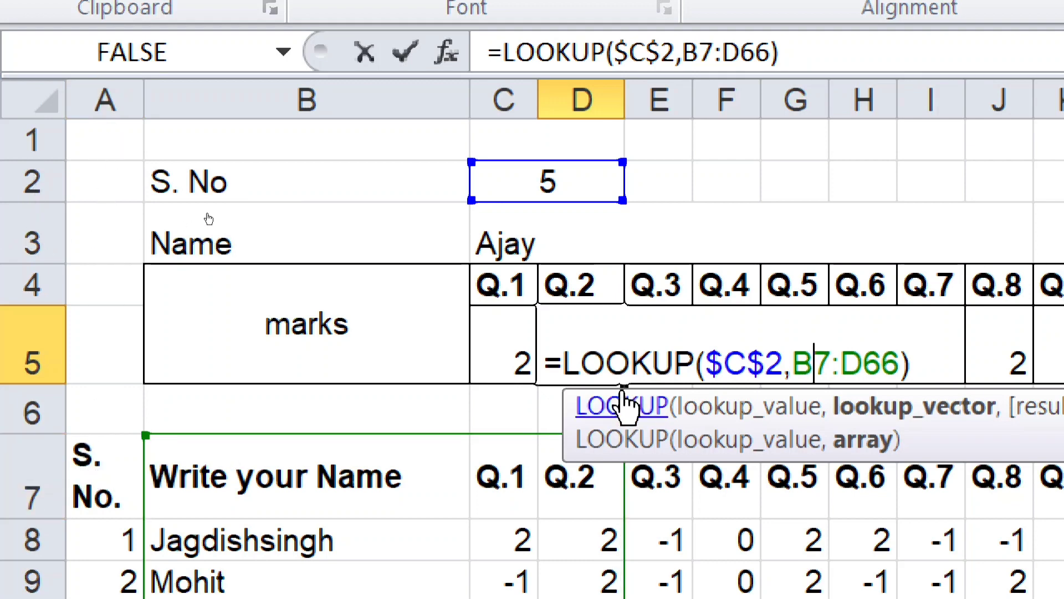
key("Return")
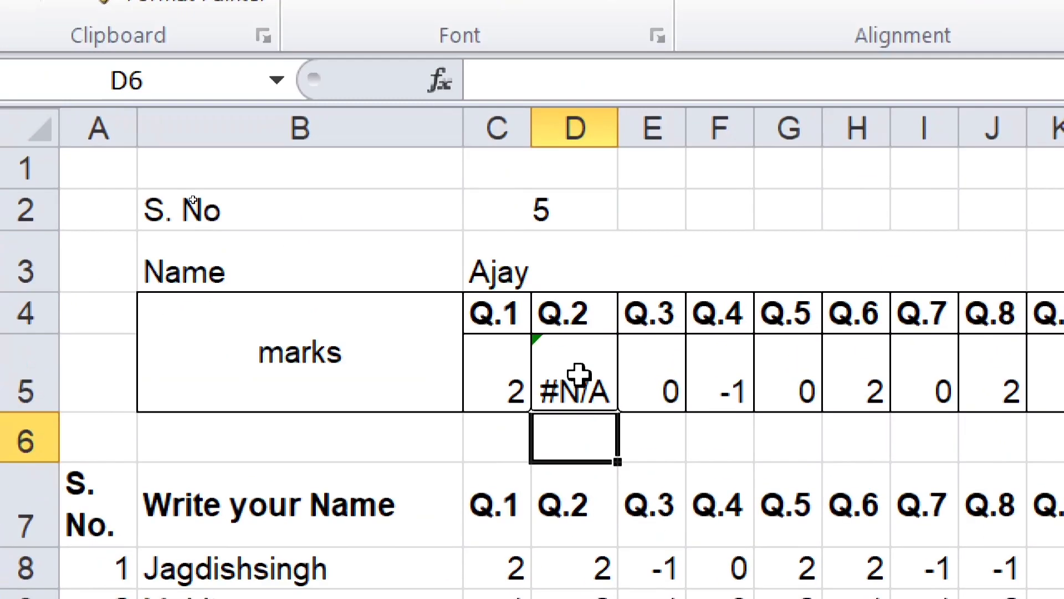
Make the array's starting cell absolute in the Q.1 lookup so C5 reads =LOOKUP($C$2,$A$7:C66).
left_click(506, 370)
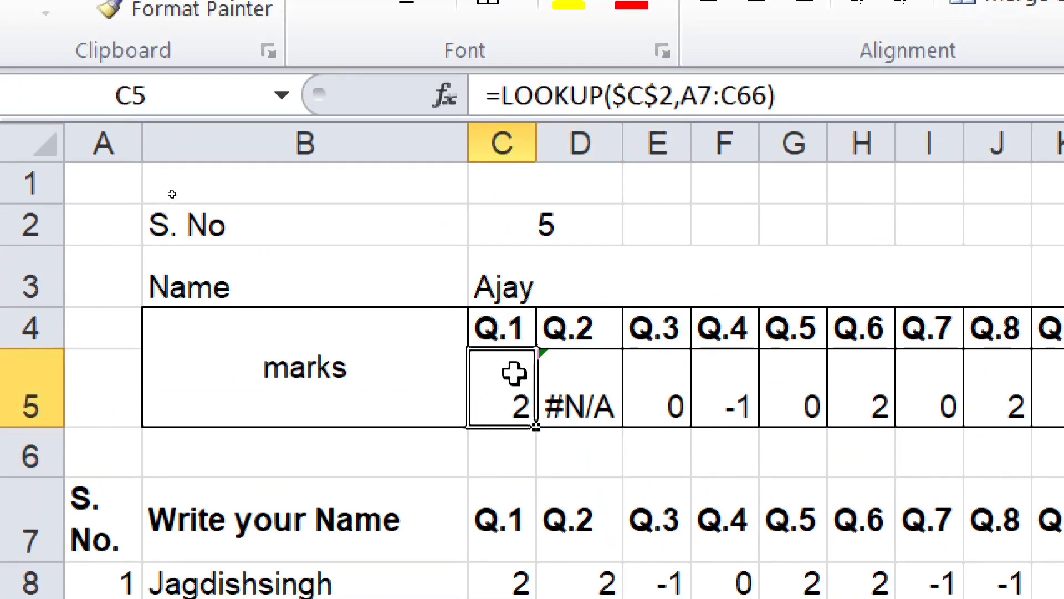
double_click(509, 384)
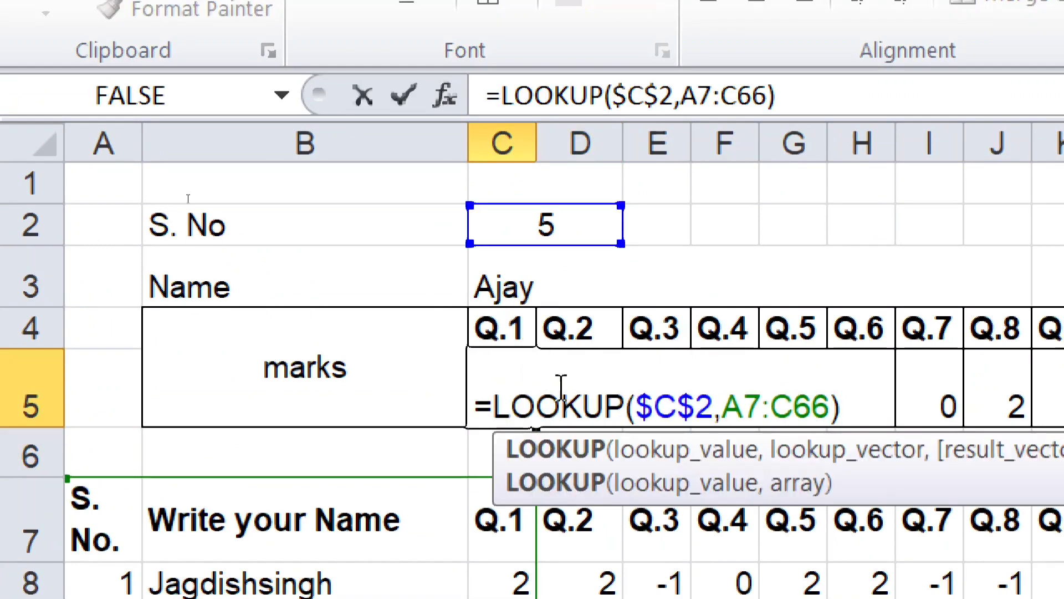
left_click(743, 408)
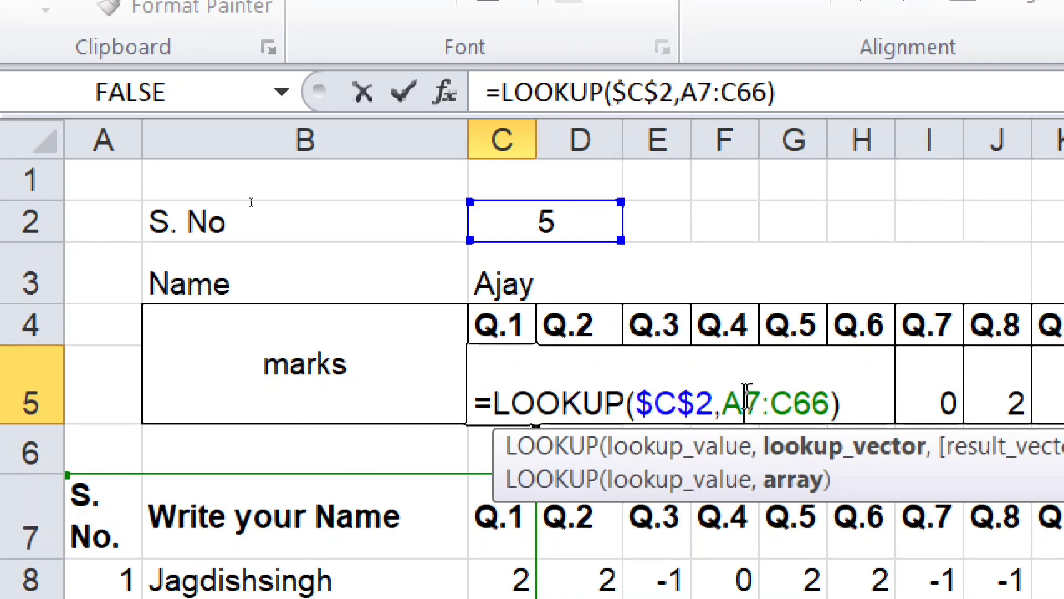
key("F4")
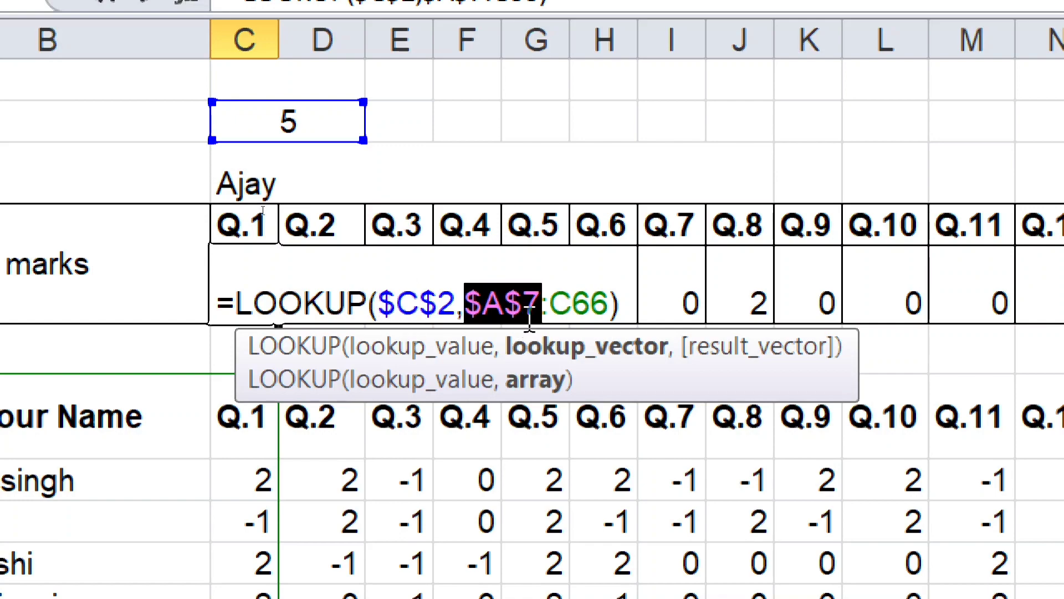
key("Return")
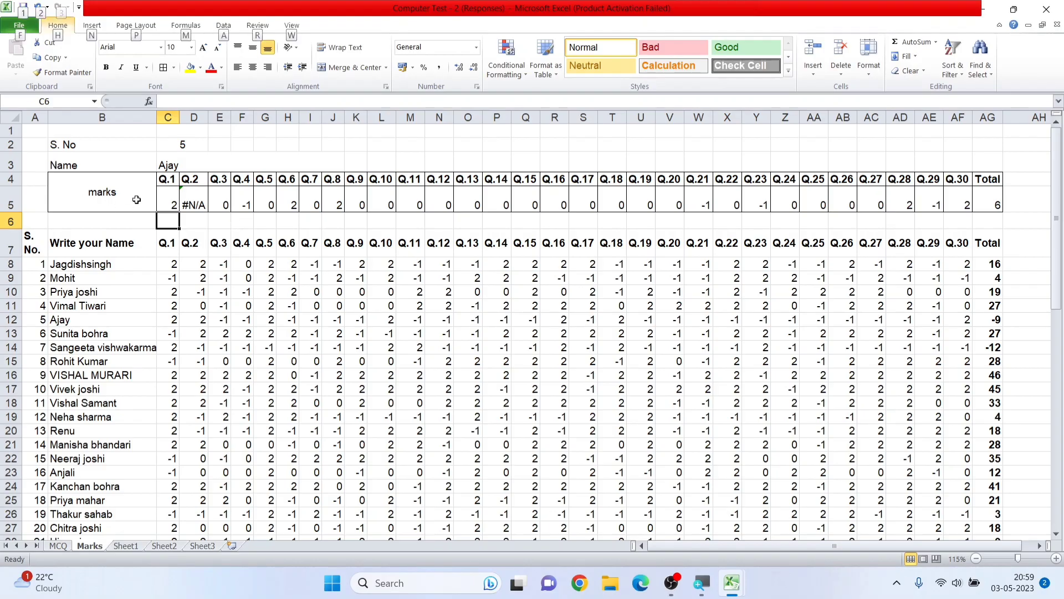
Fill the corrected C5 formula with the $A$7 anchor across the marks row to AG5.
left_click(481, 376)
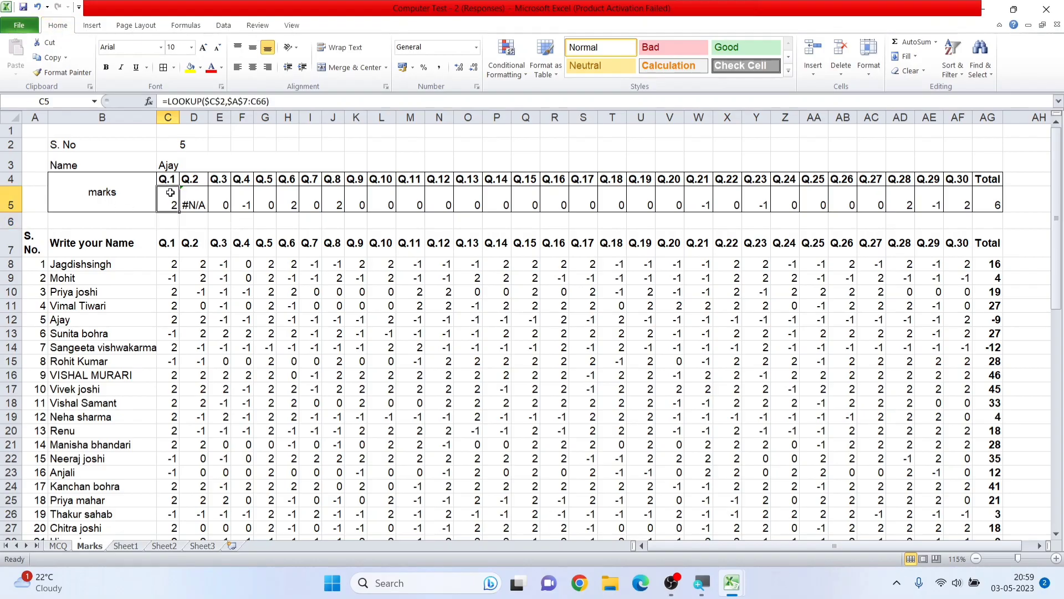
left_click_drag(178, 212, 995, 203)
left_click(688, 217)
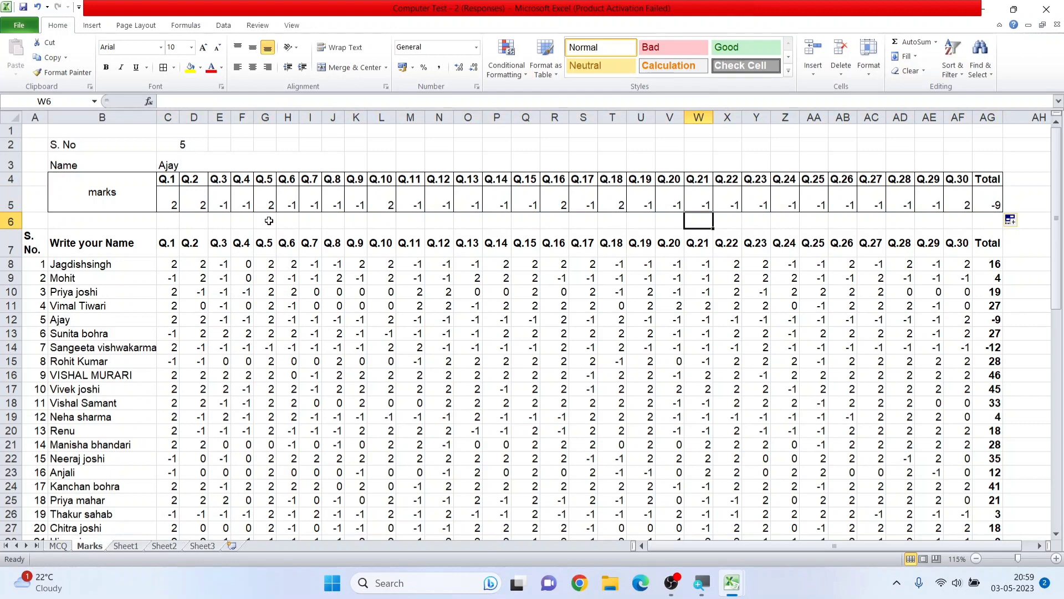
Set the serial number in C2 to 1 to test the lookup block.
left_click(192, 144)
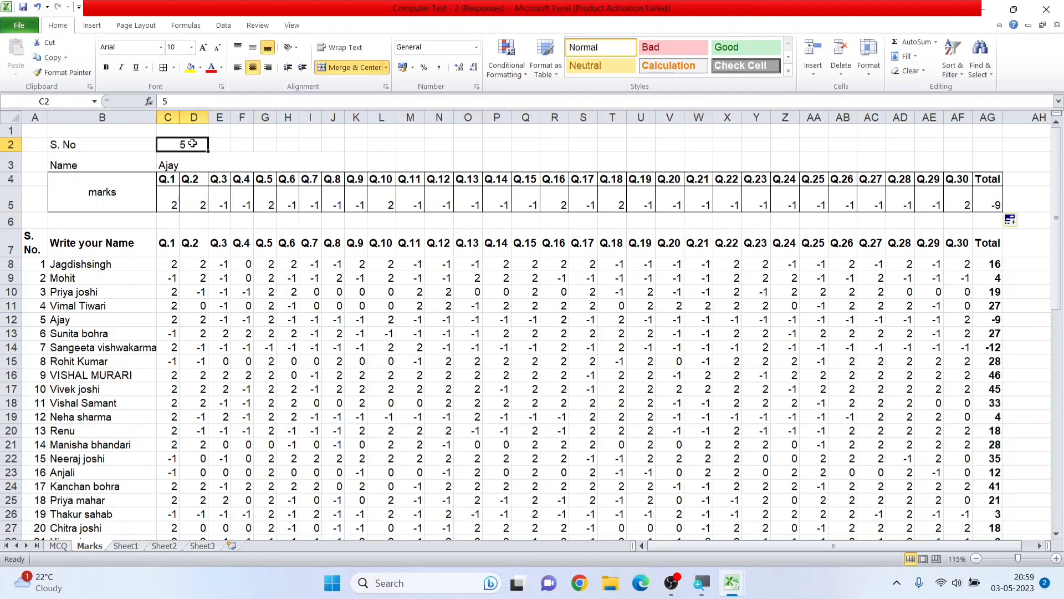
type("1")
key("Return")
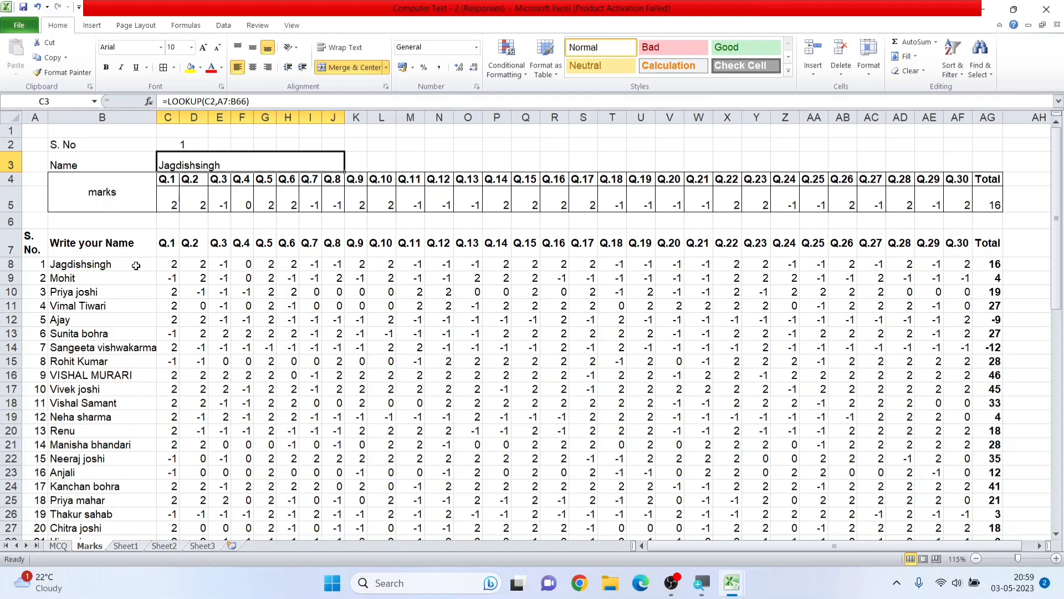
Compare the looked-up marks in row 5 with the source marks of serial number 1 in row 8.
left_click(173, 263)
left_click(183, 208)
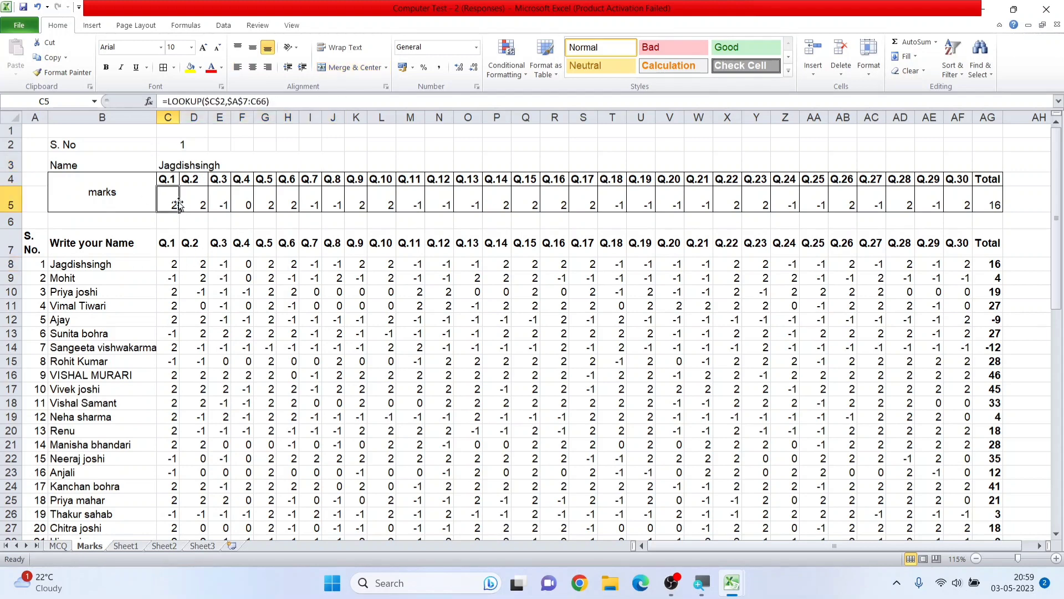
left_click(199, 204)
left_click(226, 204)
left_click(218, 263)
left_click(272, 266)
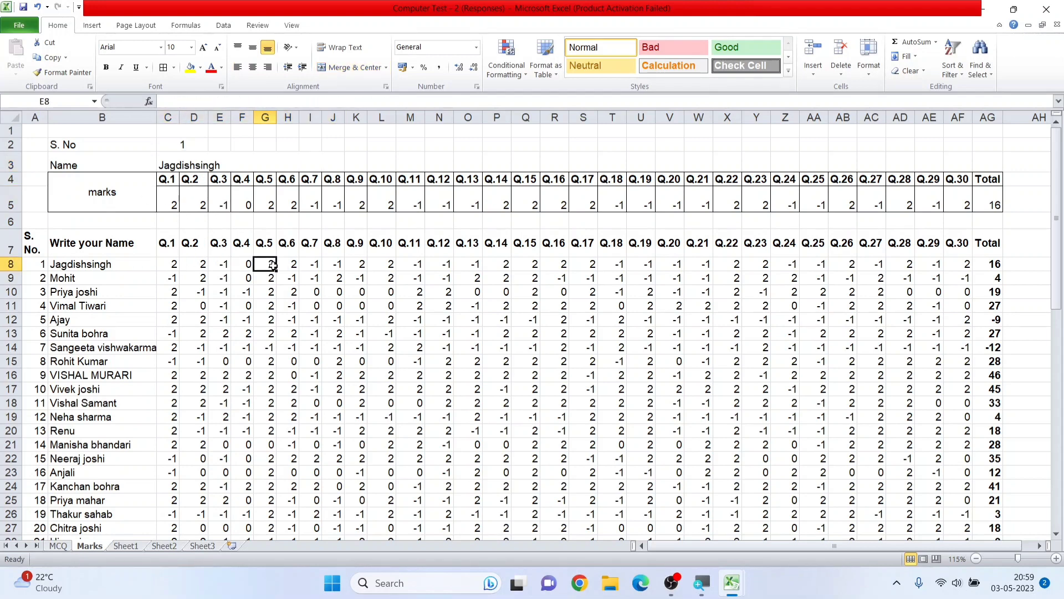
left_click(279, 205)
left_click(409, 208)
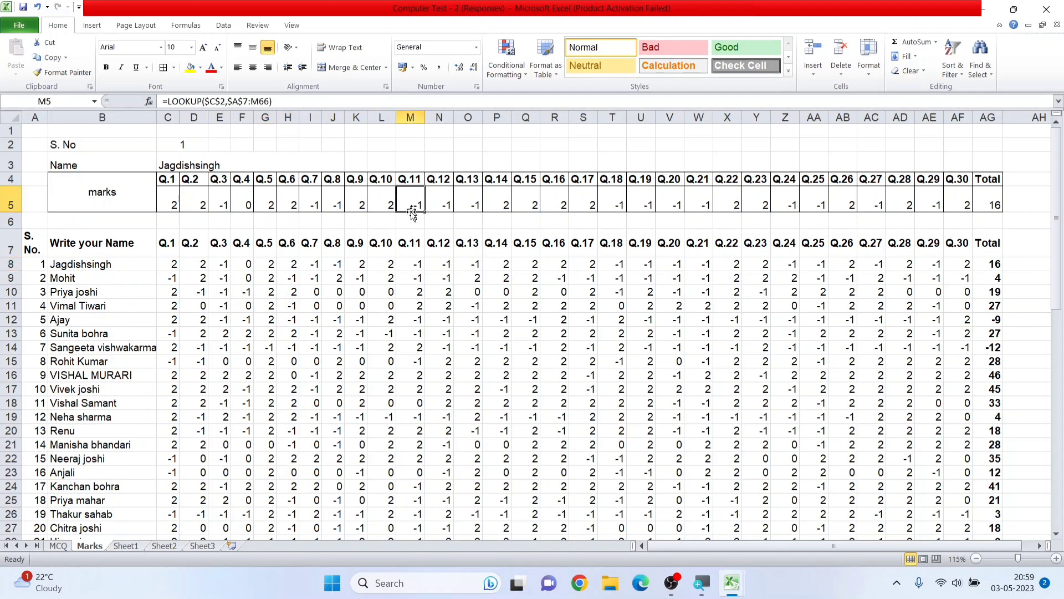
left_click(403, 260)
left_click(565, 264)
left_click(565, 210)
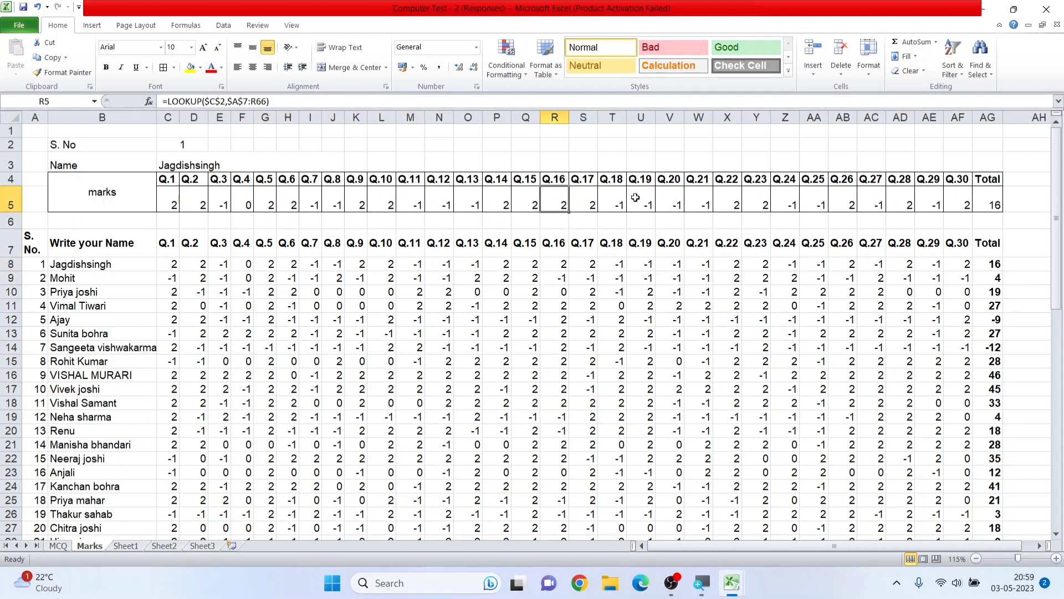
left_click(636, 201)
left_click(632, 265)
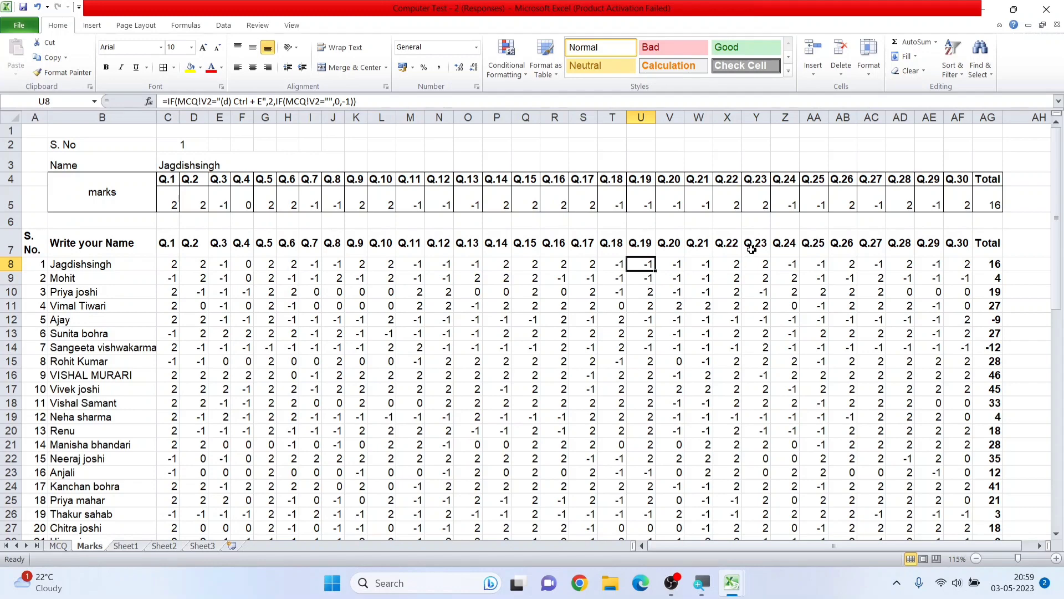
left_click(165, 204)
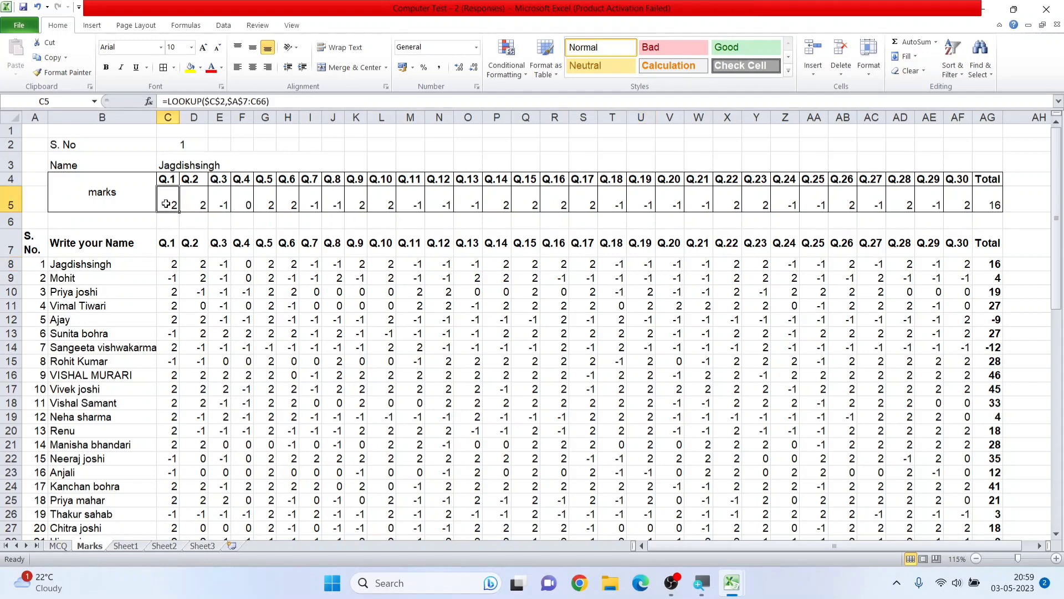
Set the serial number in C2 to 50.
scroll(137, 352, "down", 6)
scroll(137, 352, "up", 6)
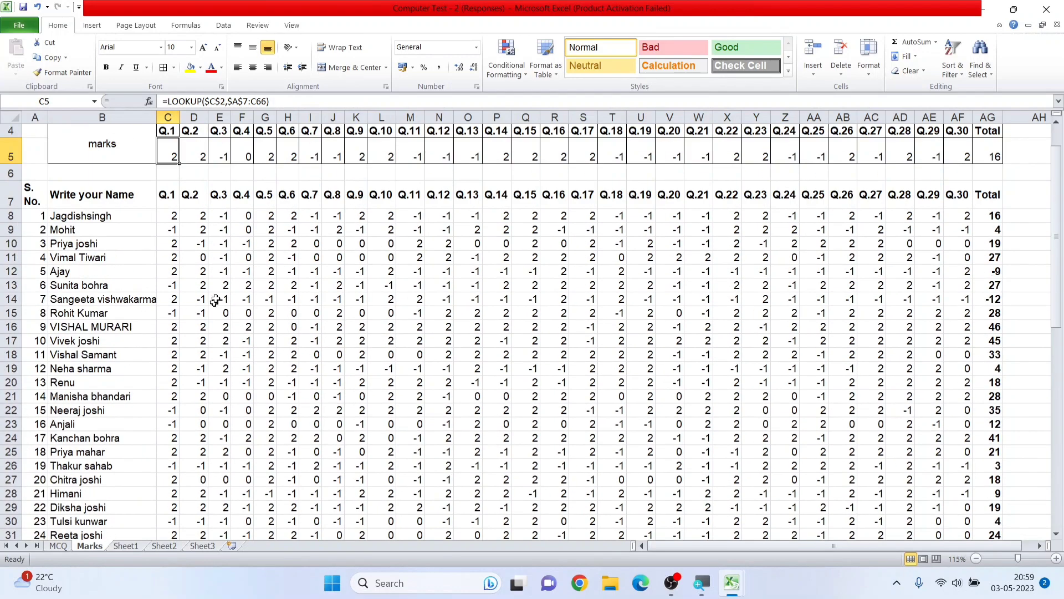
left_click(197, 143)
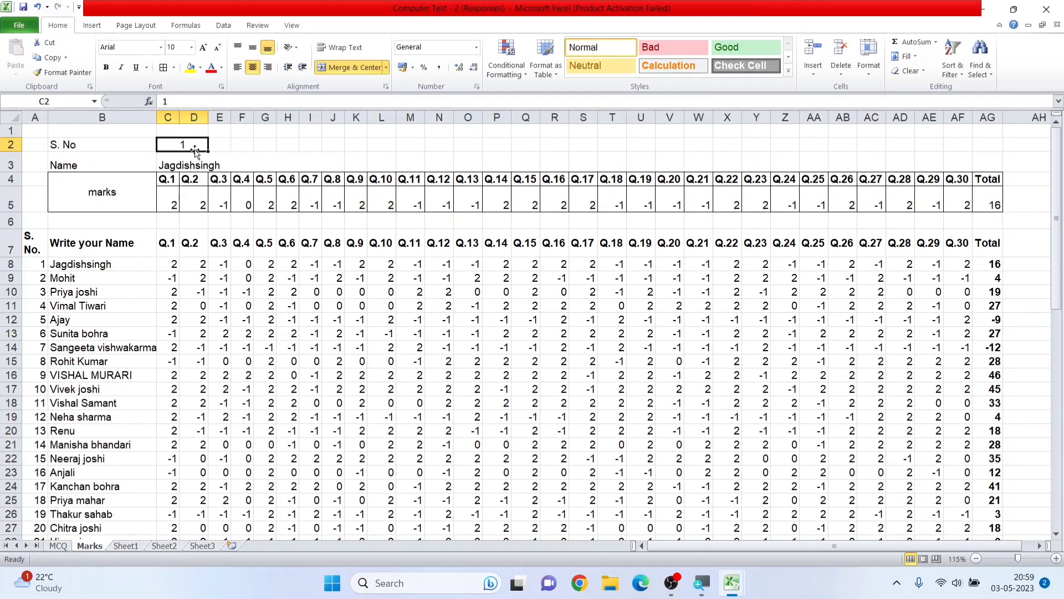
type("50")
key("Return")
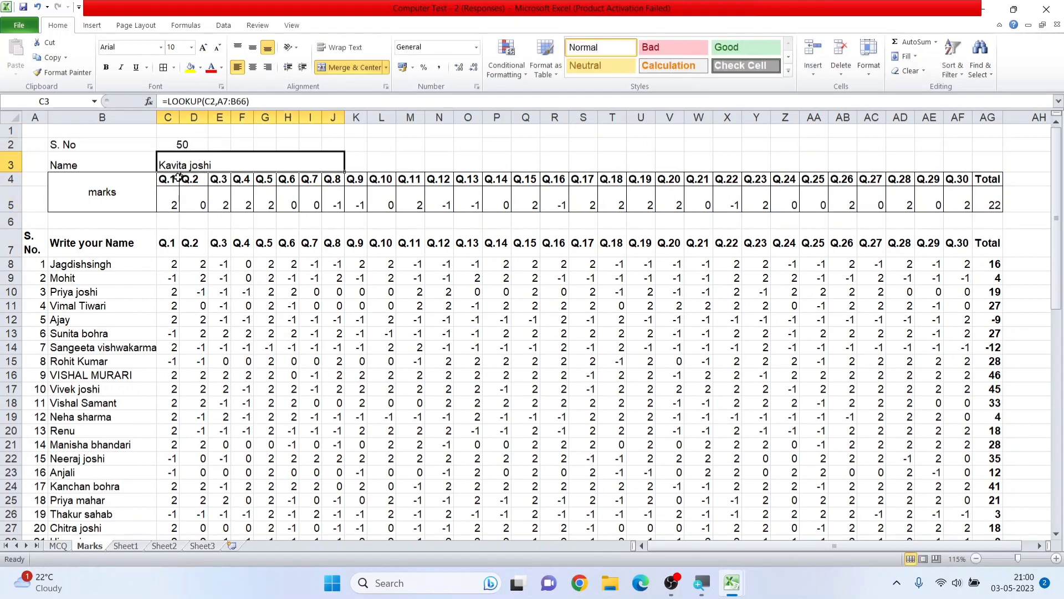
Review the looked-up marks from C5 across to the Total in AG5 for serial number 50.
left_click_drag(173, 201, 1014, 196)
left_click(992, 201)
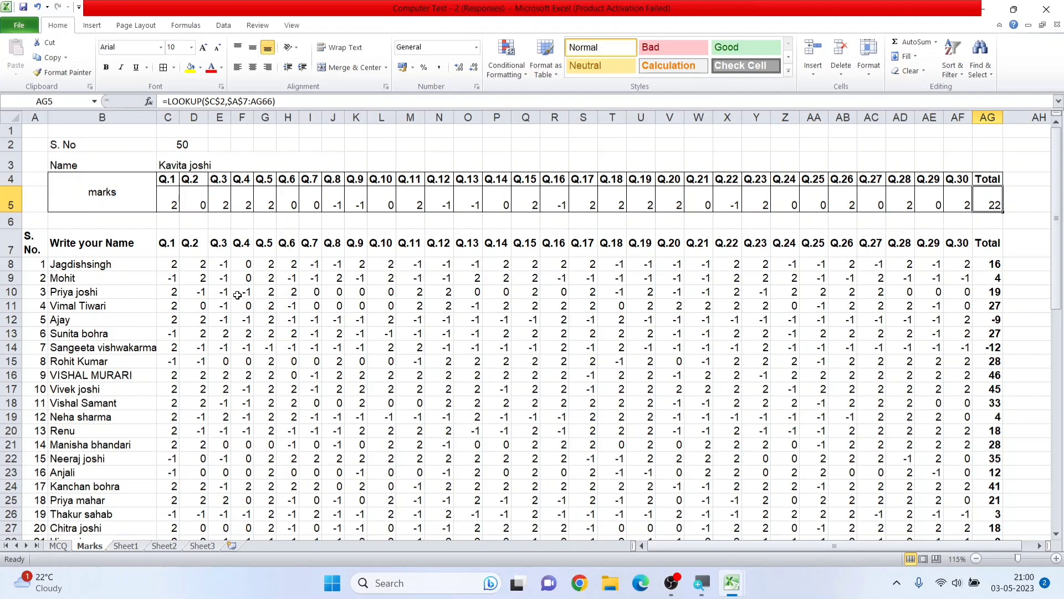
scroll(237, 294, "down", 1)
scroll(238, 294, "up", 1)
Inspect the name lookup formula in C3 and leave it as it is.
left_click(186, 141)
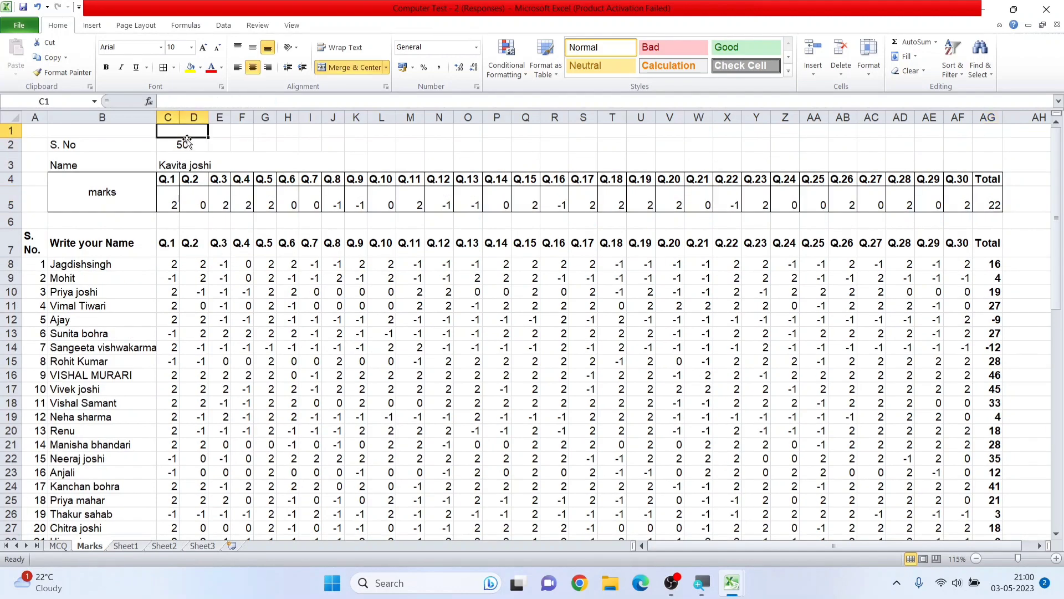
left_click(202, 169)
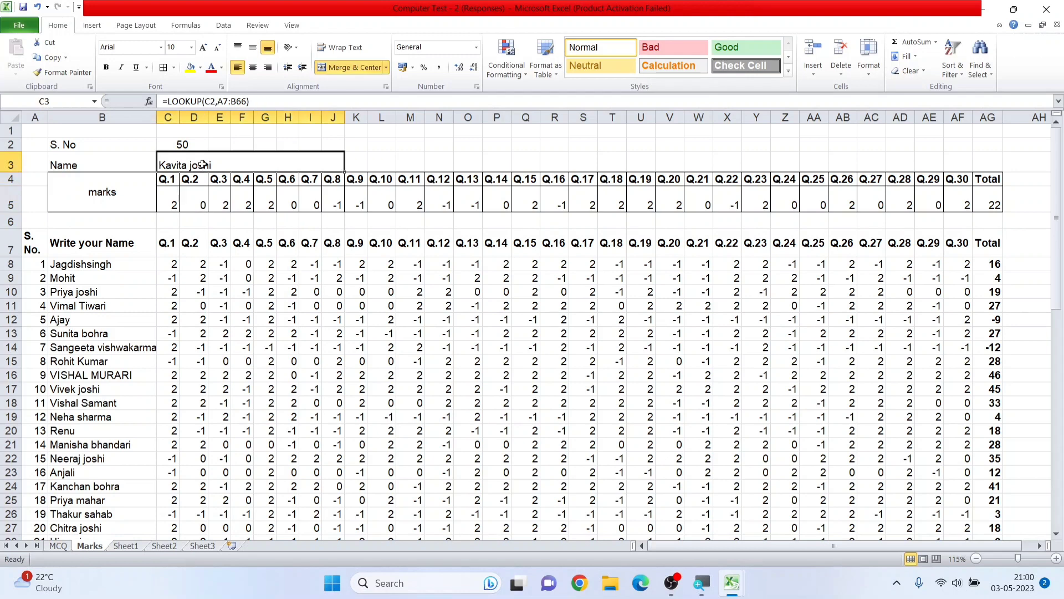
double_click(203, 164)
key("Return")
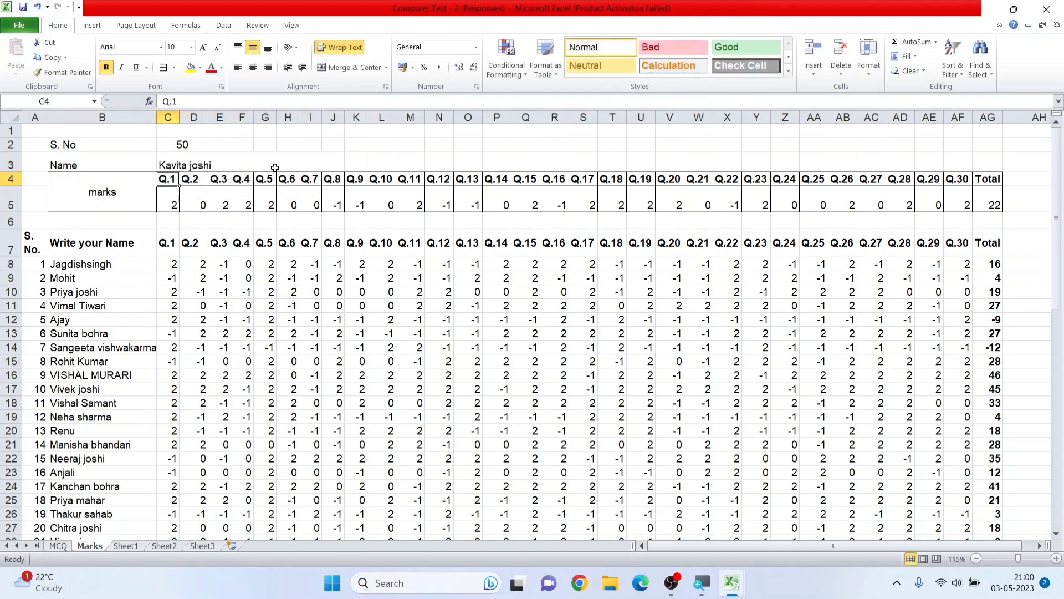
Select the student marks table A1:J16 in the Excel exercise 3 workbook, then switch to the Computer Test - 2 workbook.
left_click_drag(55, 149, 627, 473)
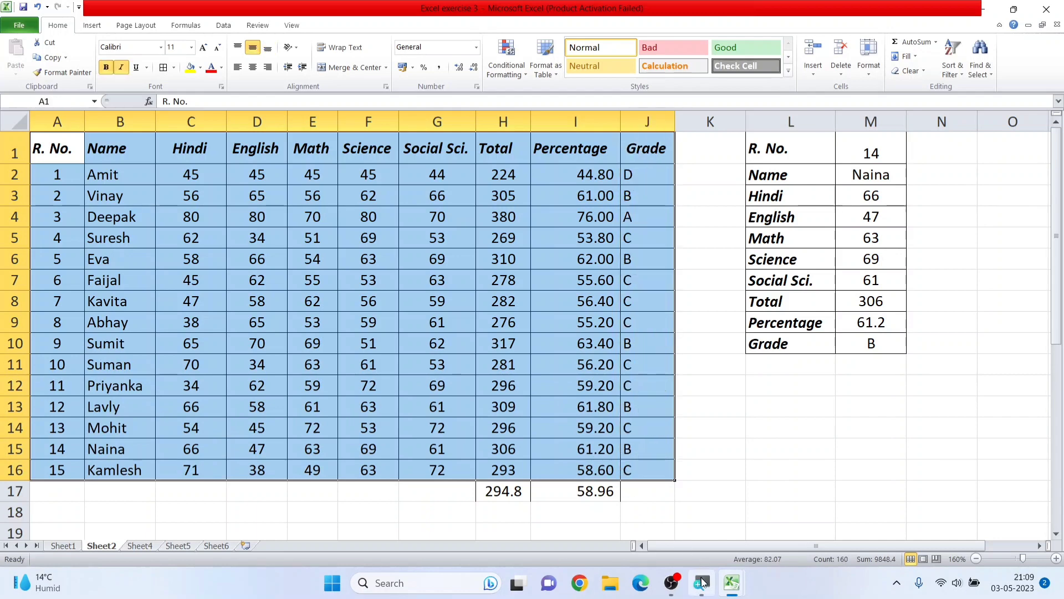
mouse_move(740, 591)
left_click(660, 527)
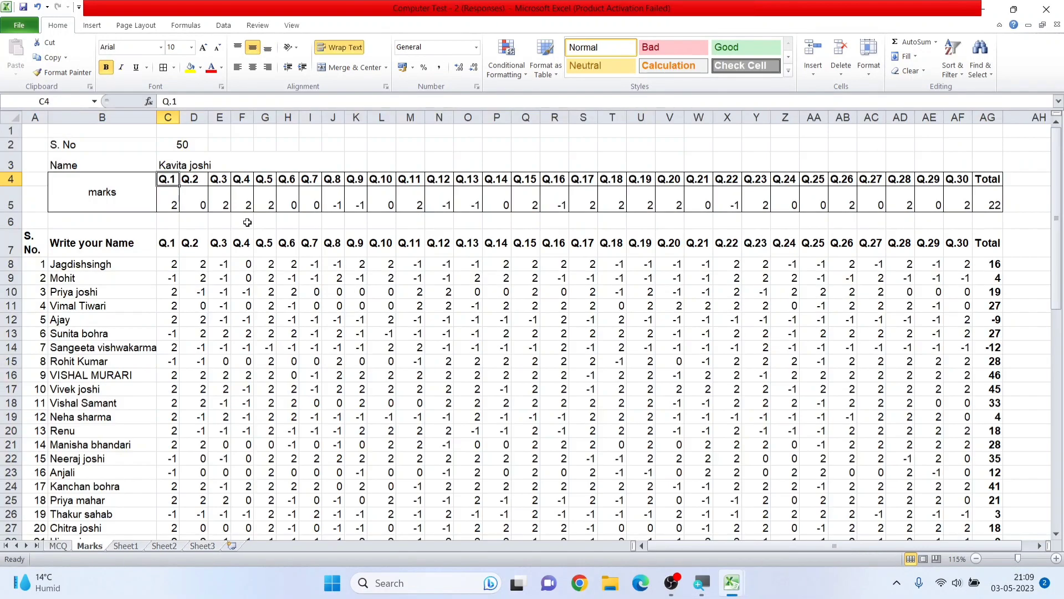
Select the lookup block rows 1 to 5 on the Marks sheet, then switch back to the Excel exercise 3 workbook.
left_click_drag(11, 130, 11, 206)
mouse_move(732, 583)
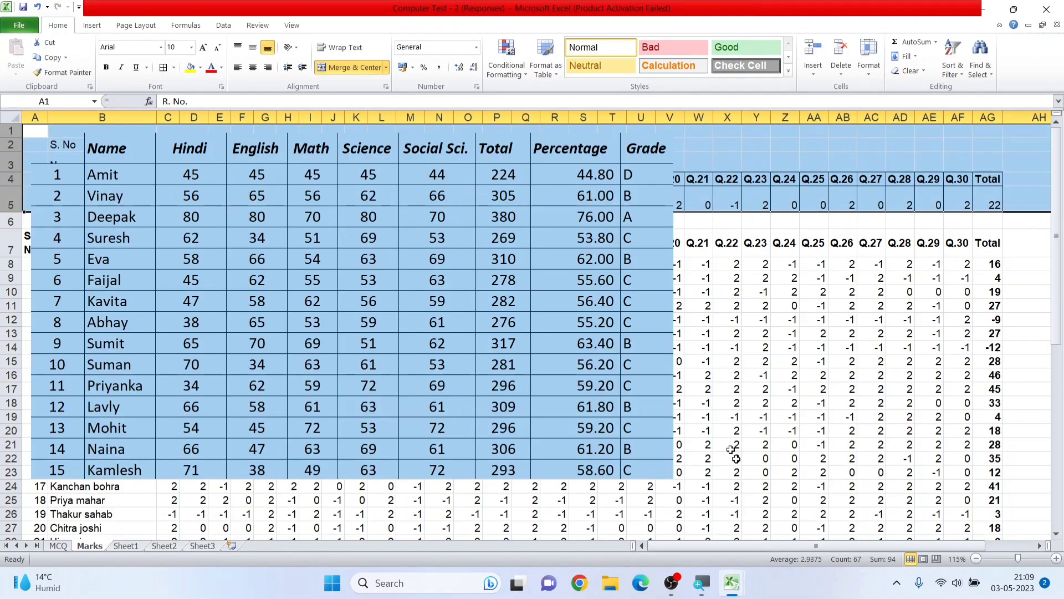
left_click(774, 521)
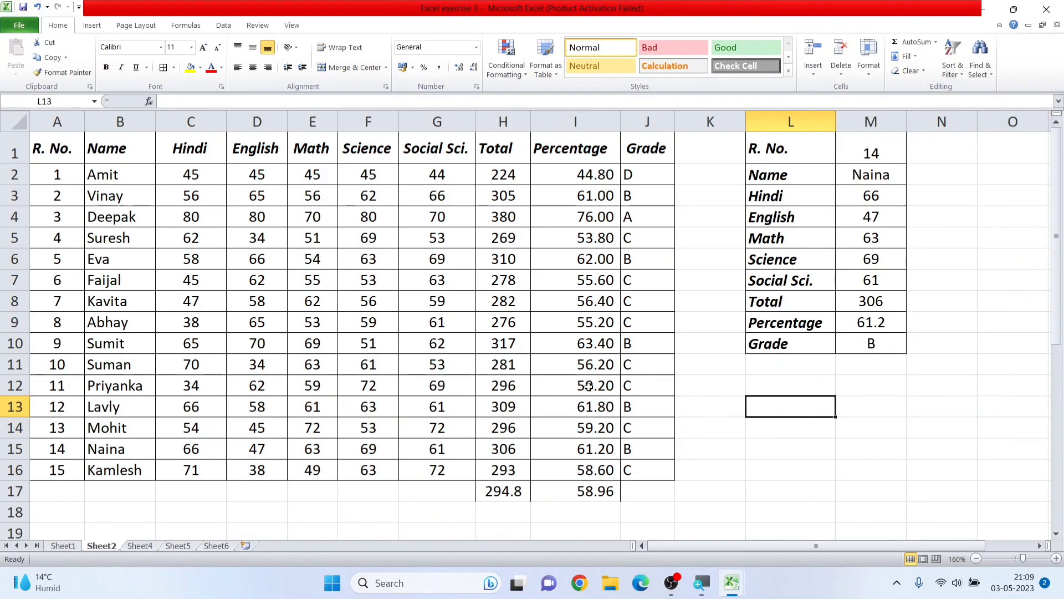